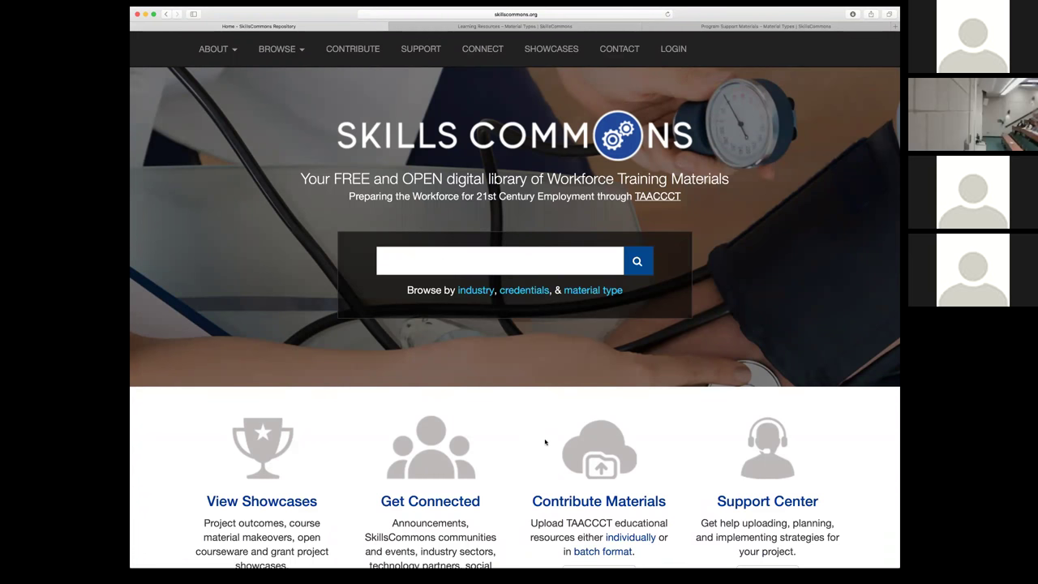
# Step: Sign in with the saved account via Contribute to reach the Submissions & Workflow tasks page
pyautogui.scroll(-3, 544, 442)
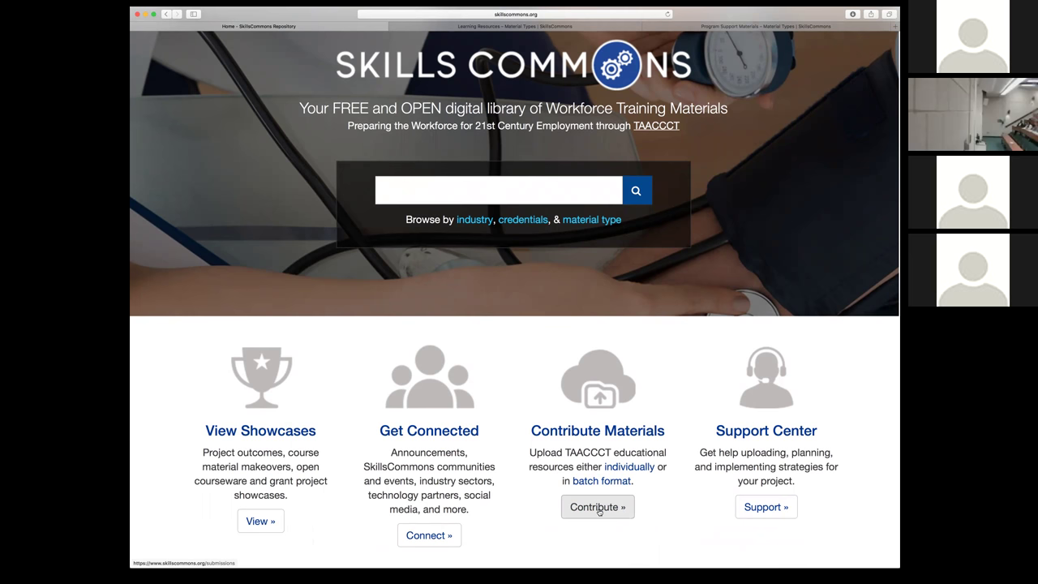
pyautogui.click(597, 507)
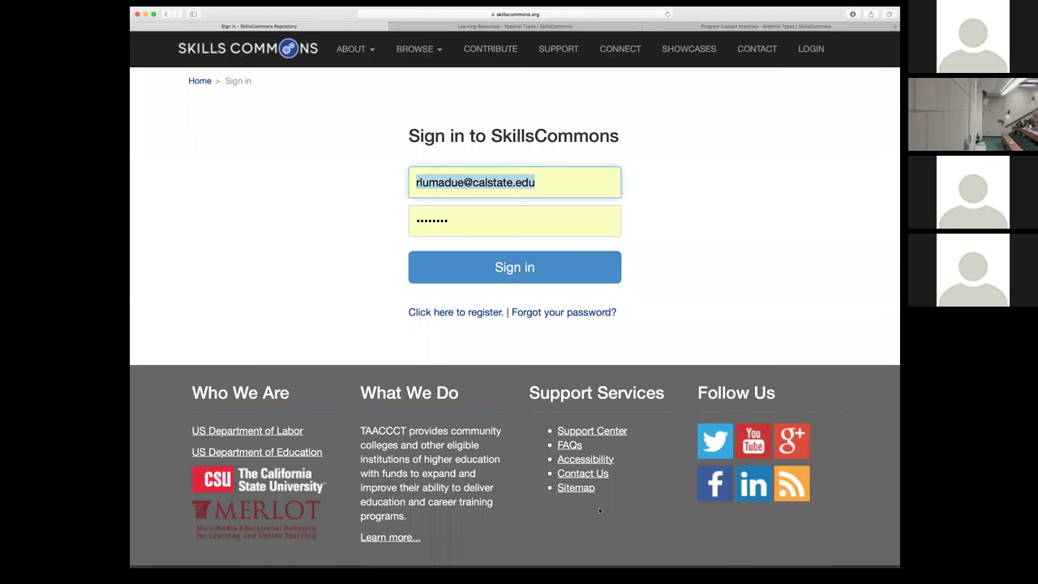
pyautogui.click(483, 277)
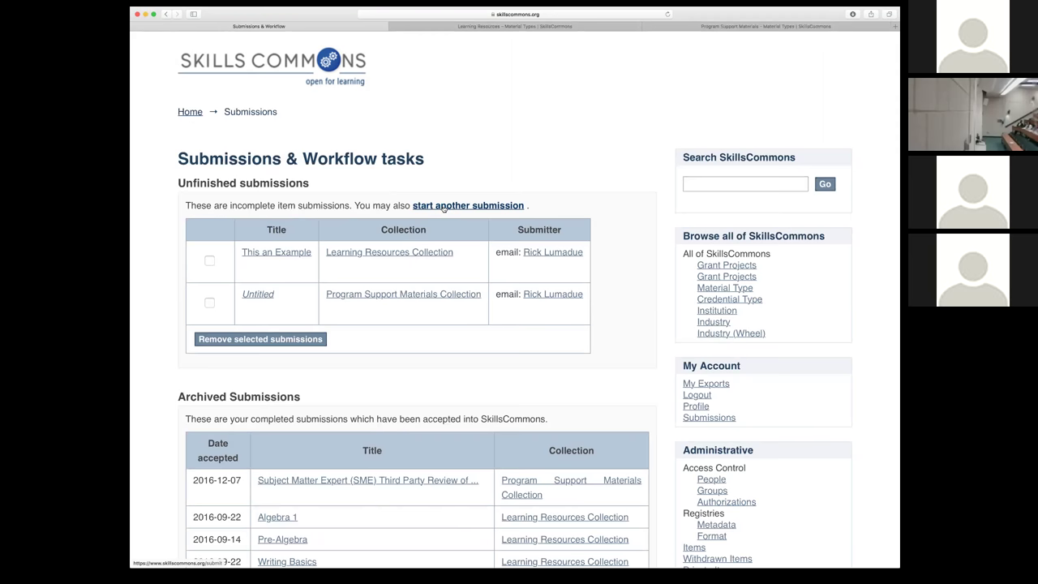
pyautogui.scroll(-2, 344, 305)
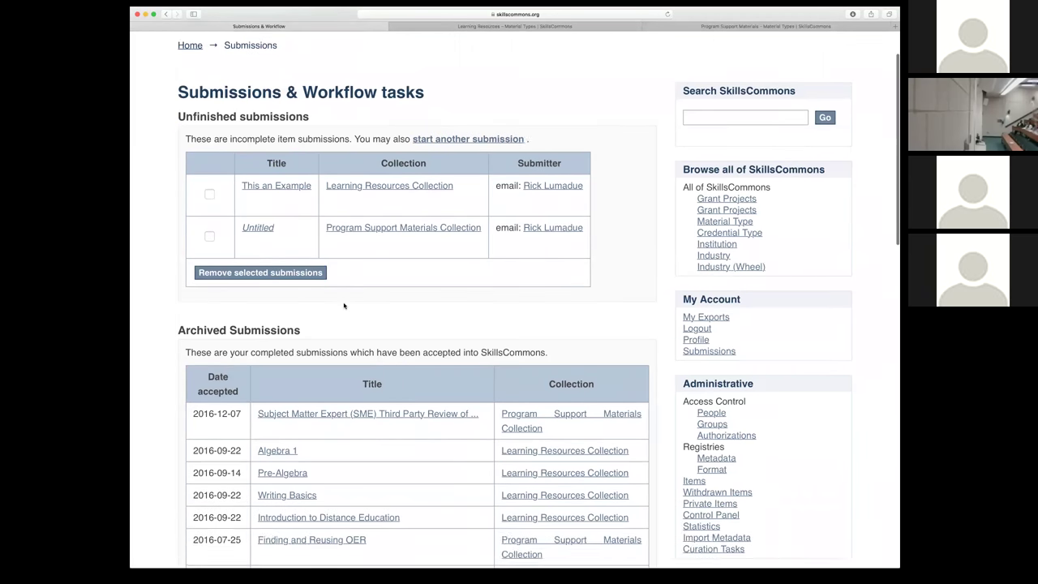
pyautogui.scroll(-3, 344, 306)
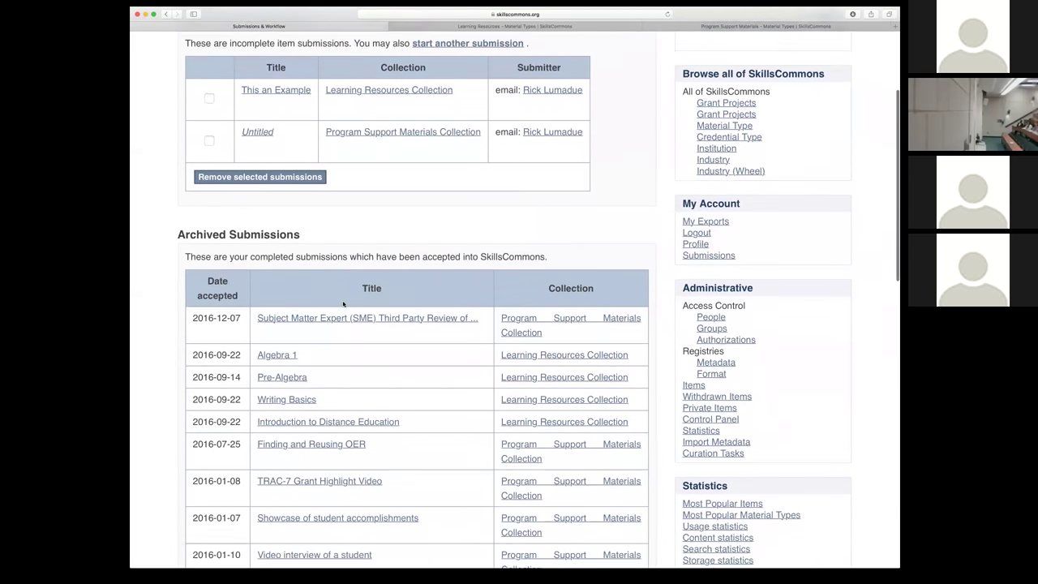
pyautogui.scroll(-3, 343, 304)
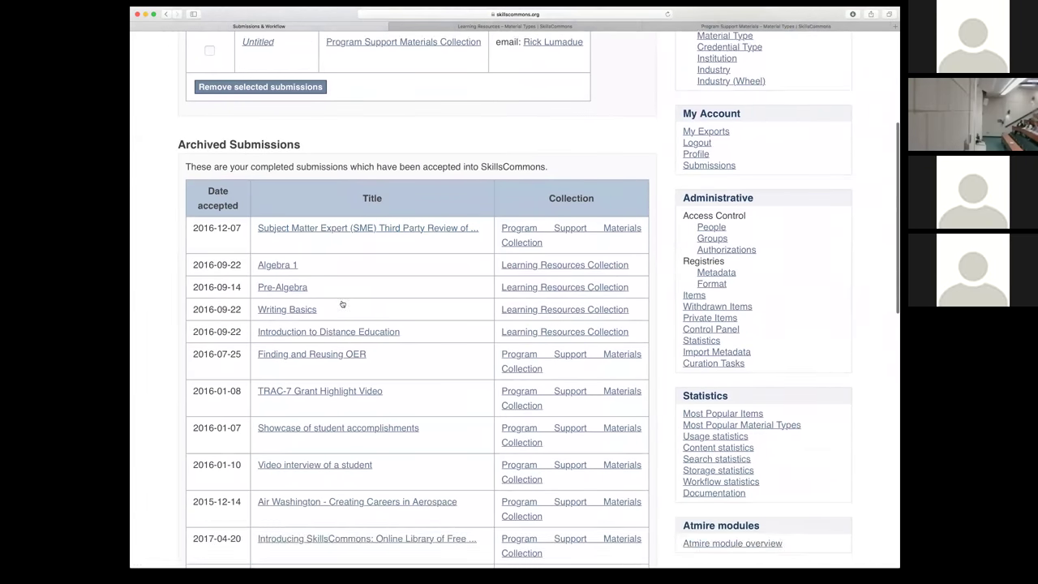
pyautogui.scroll(-3, 342, 304)
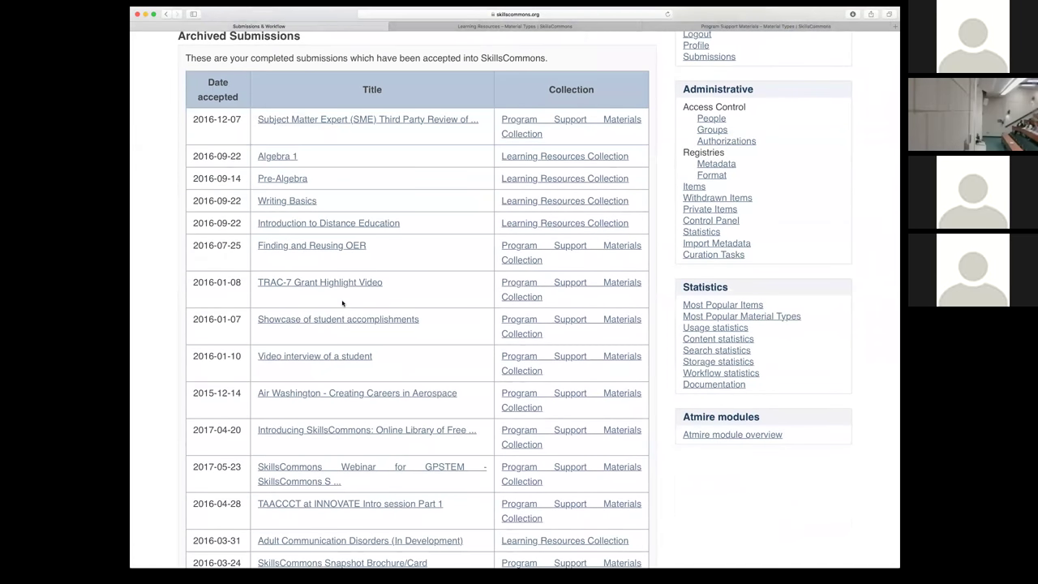
pyautogui.scroll(-5, 342, 304)
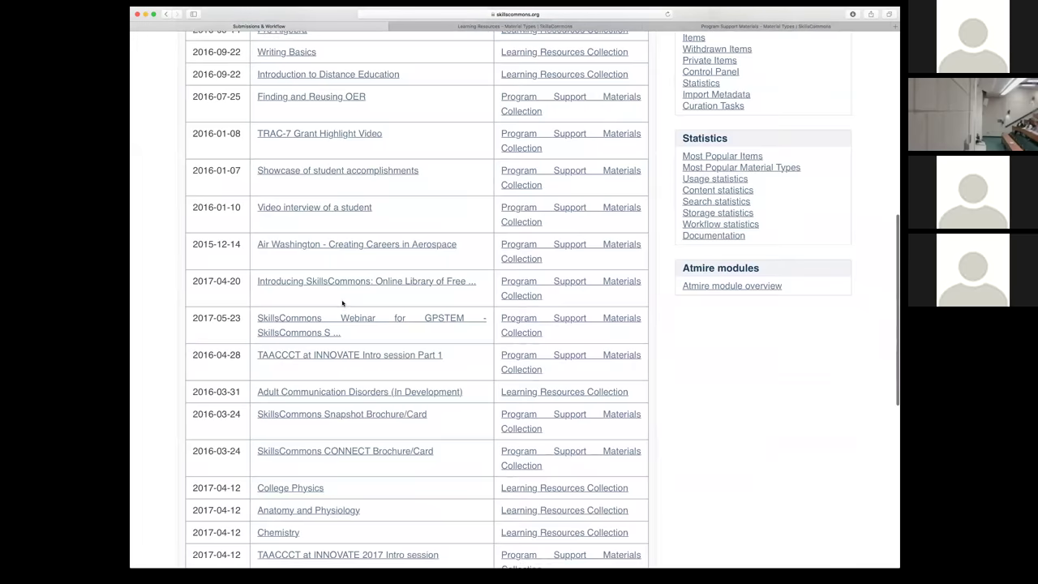
pyautogui.scroll(10, 342, 303)
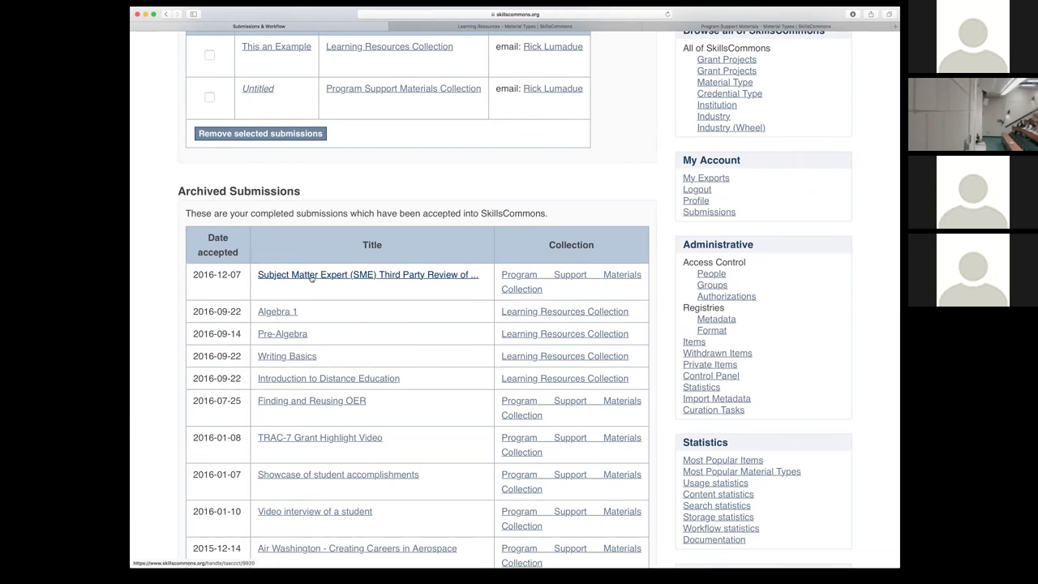
pyautogui.scroll(6, 311, 277)
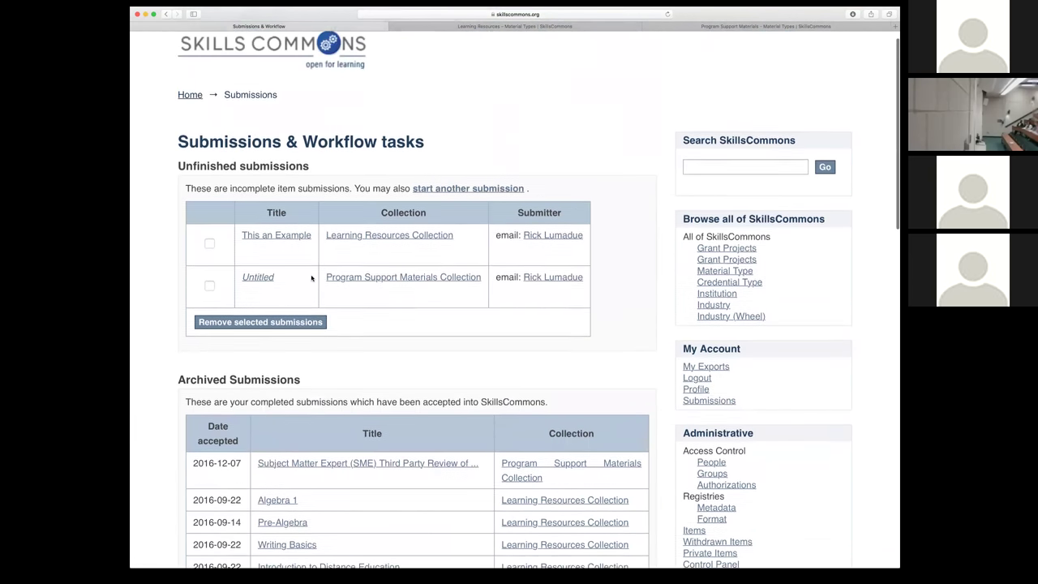
pyautogui.scroll(-5, 310, 277)
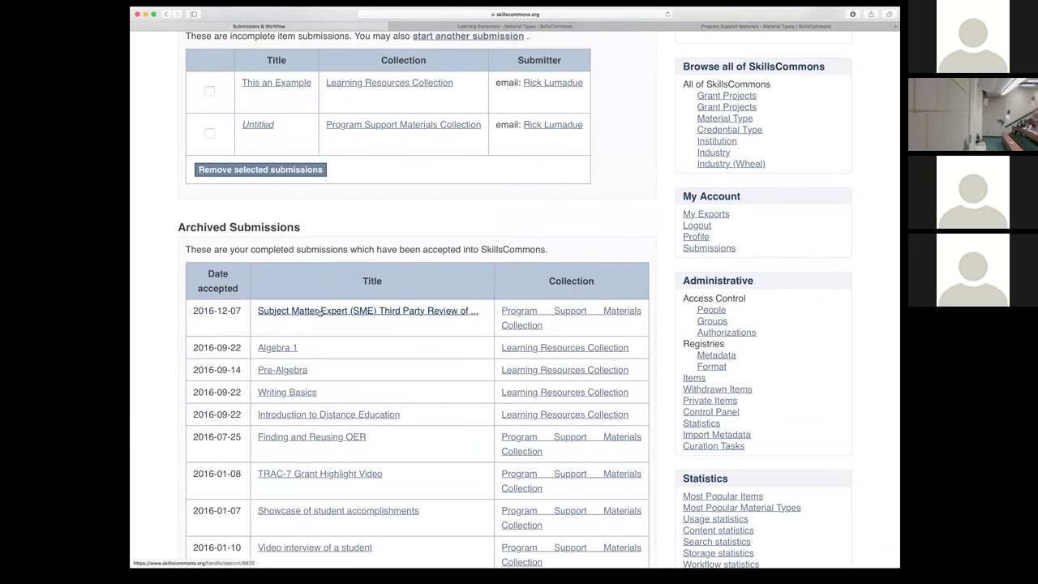
pyautogui.scroll(3, 321, 312)
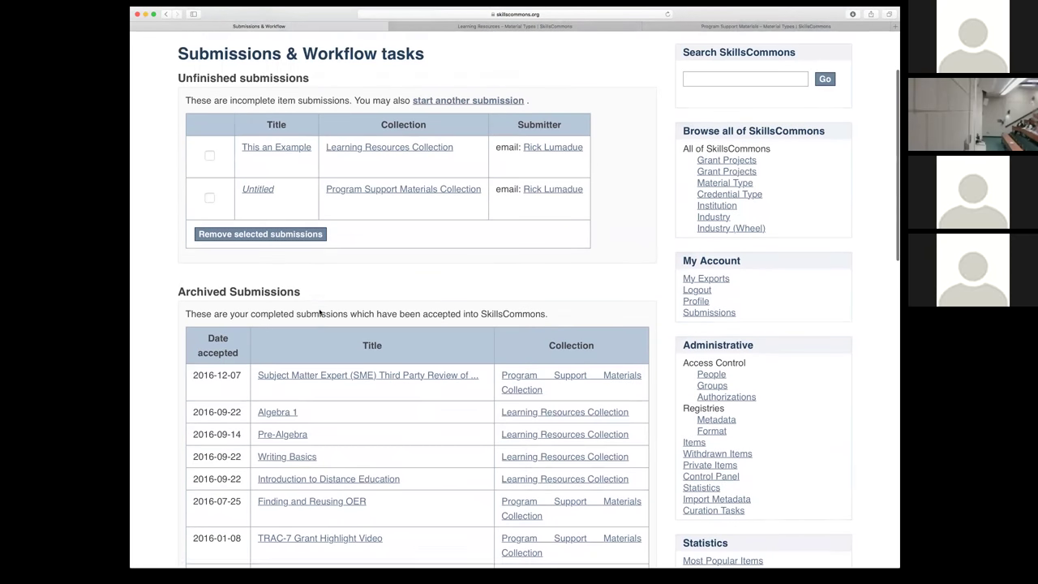
pyautogui.scroll(3, 320, 312)
# Step: Go via Support and Contribute & Manage Materials to the Step 1 account form, showing the grant names list
pyautogui.click(191, 115)
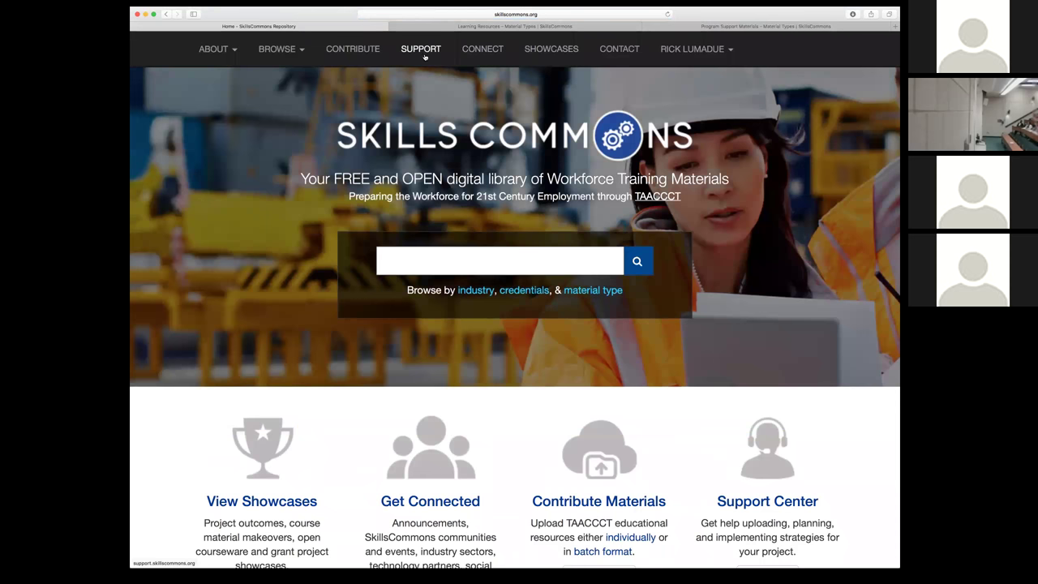
pyautogui.click(423, 52)
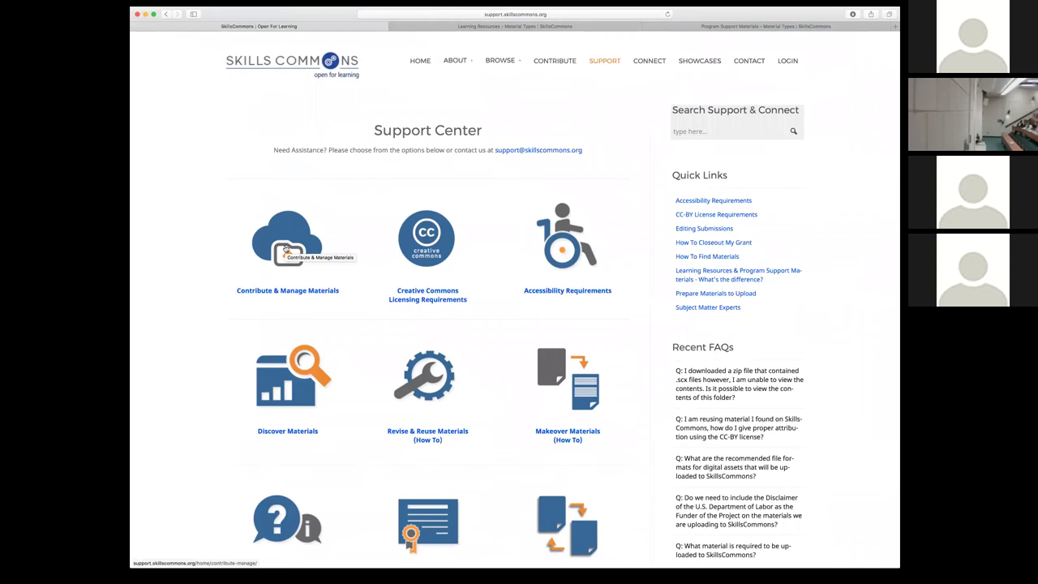
pyautogui.click(422, 63)
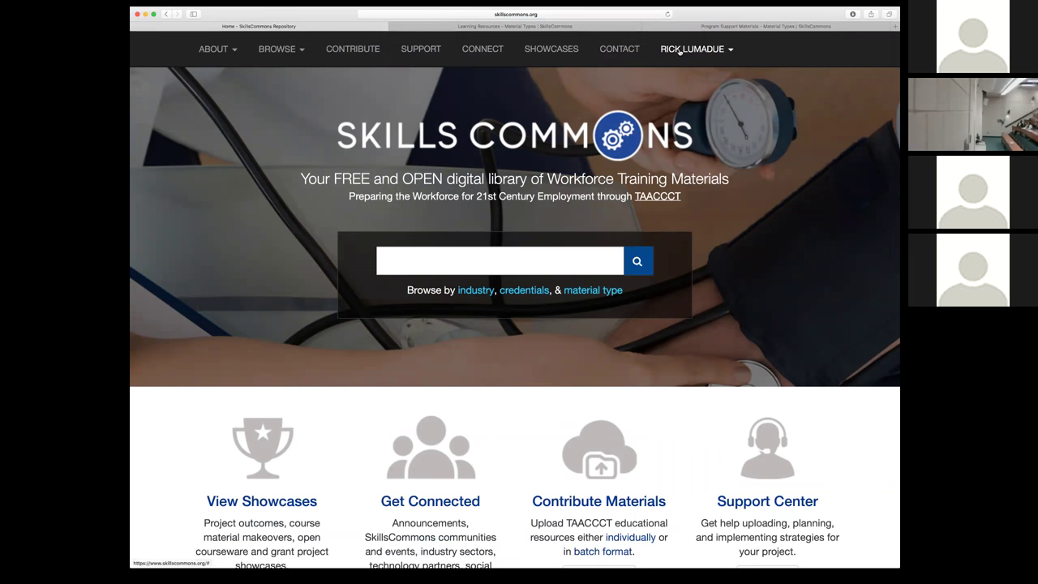
pyautogui.click(421, 50)
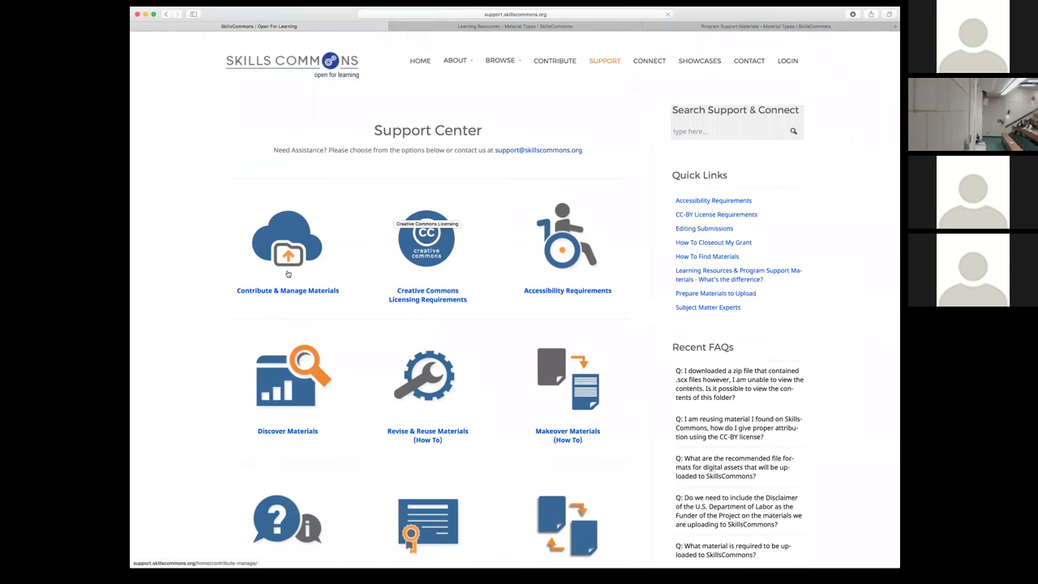
pyautogui.click(288, 256)
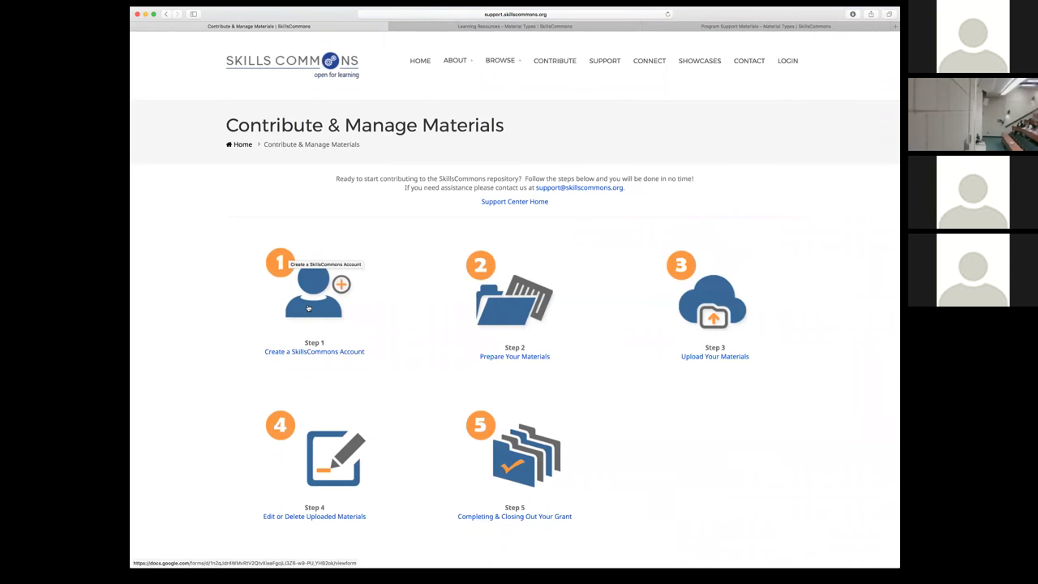
pyautogui.click(308, 307)
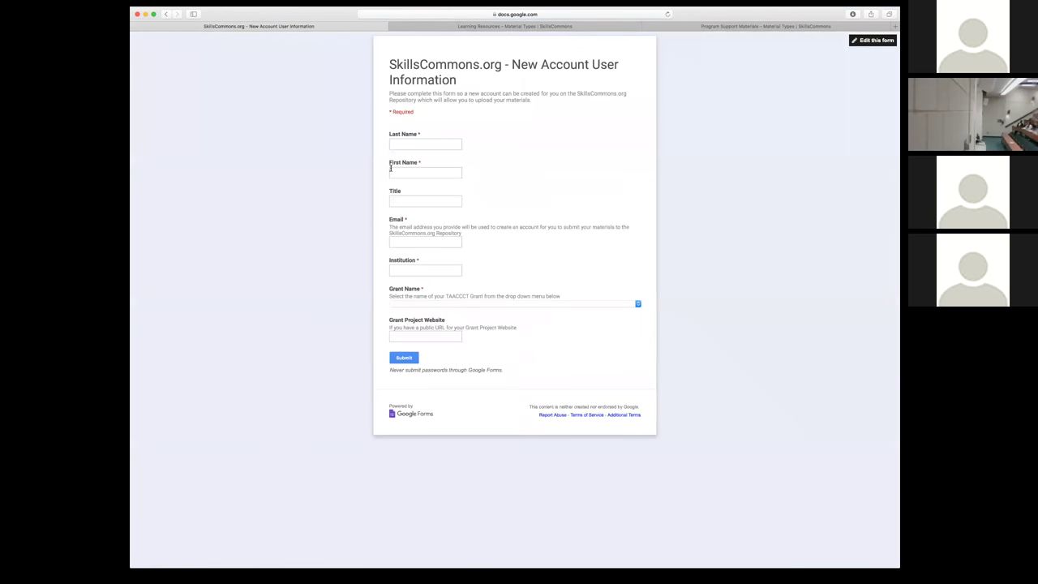
pyautogui.click(423, 305)
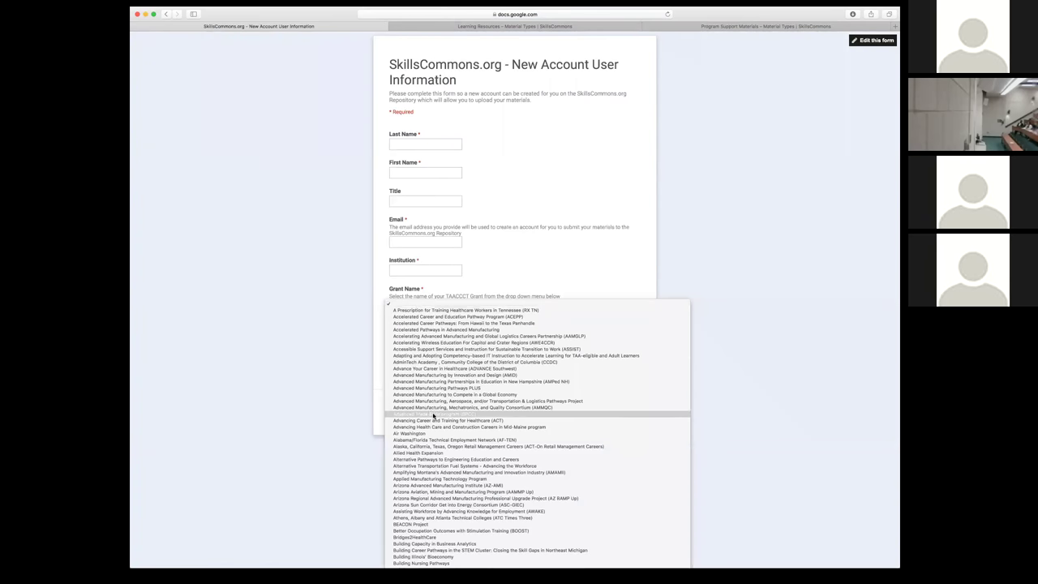
pyautogui.scroll(-3, 433, 415)
pyautogui.click(382, 326)
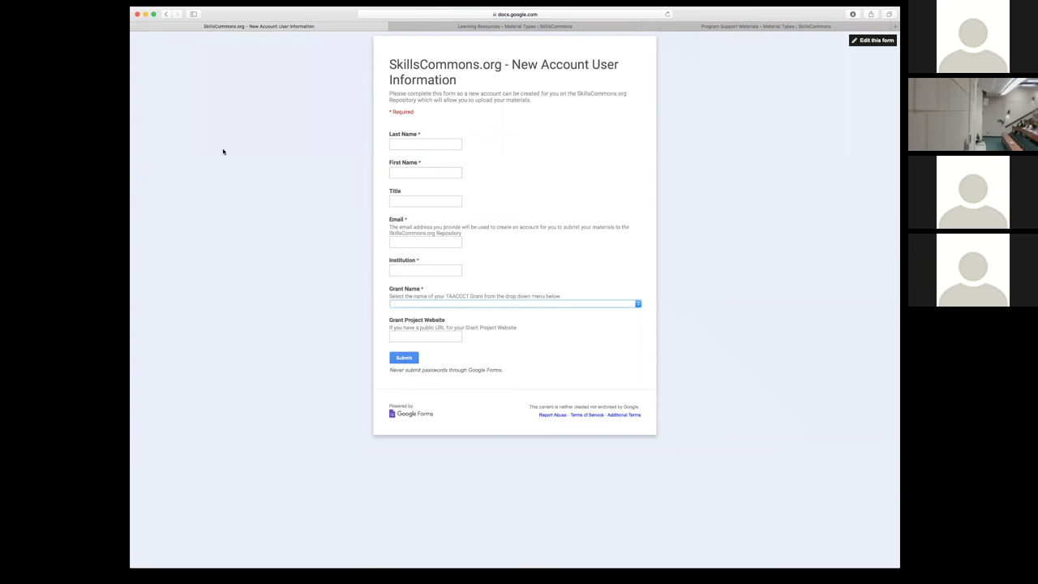
pyautogui.click(167, 13)
# Step: Leave the account form, open Step 2's Accessibility Requirement Guidelines, and scroll through its checkpoints
pyautogui.click(588, 185)
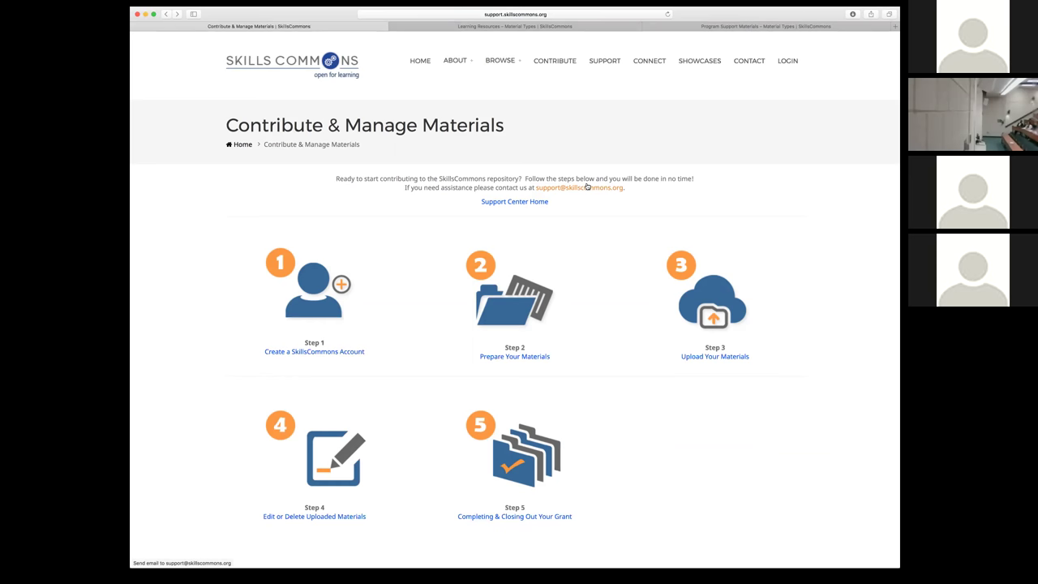
pyautogui.click(514, 305)
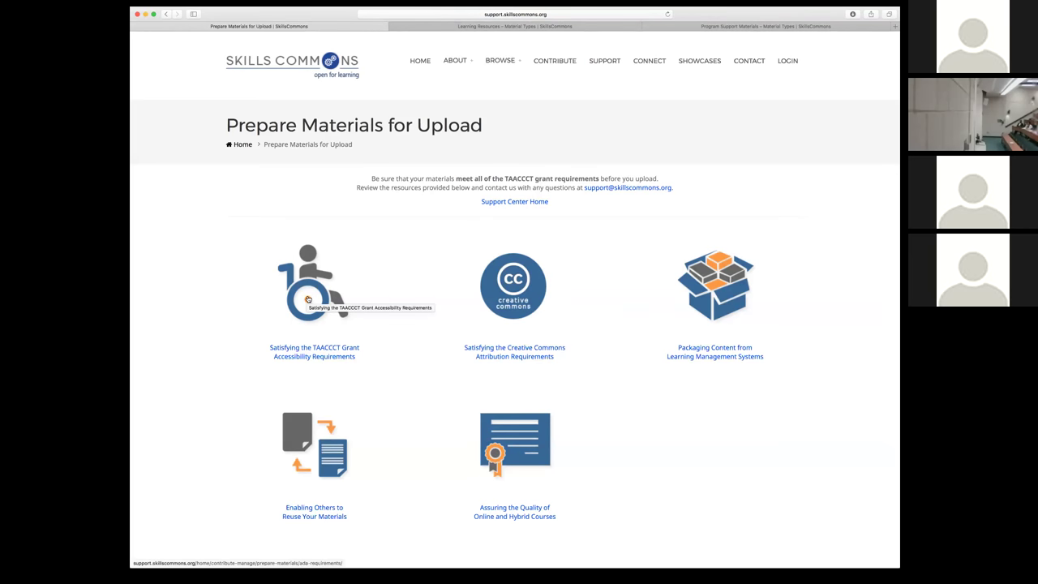
pyautogui.click(309, 303)
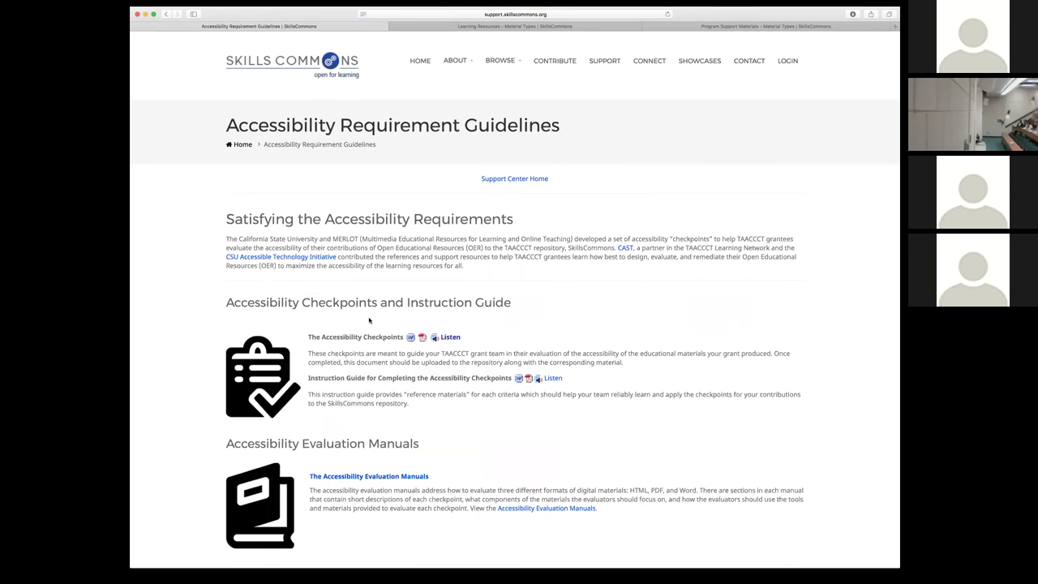
pyautogui.scroll(-3, 369, 320)
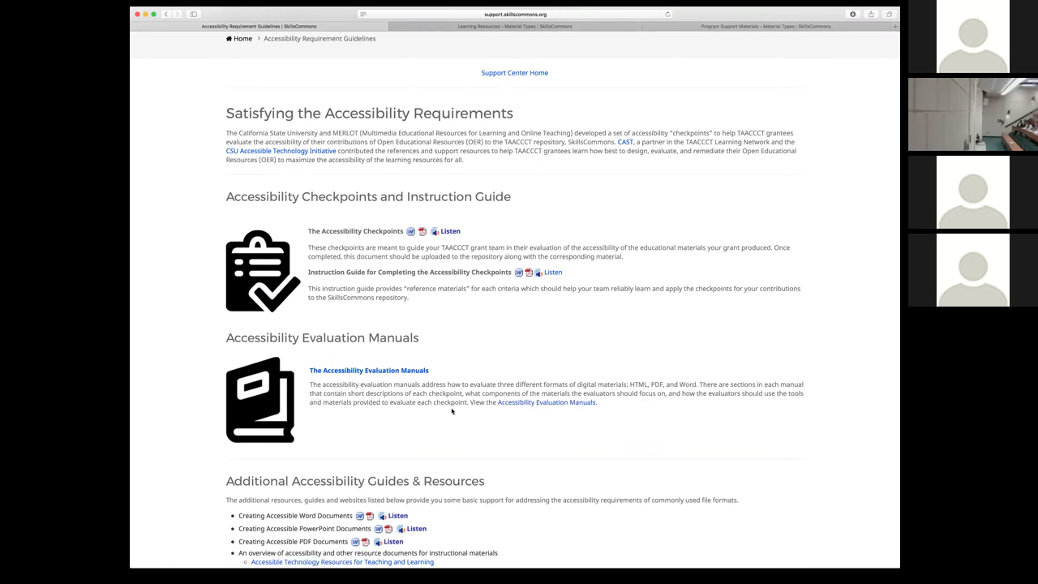
pyautogui.scroll(-3, 452, 411)
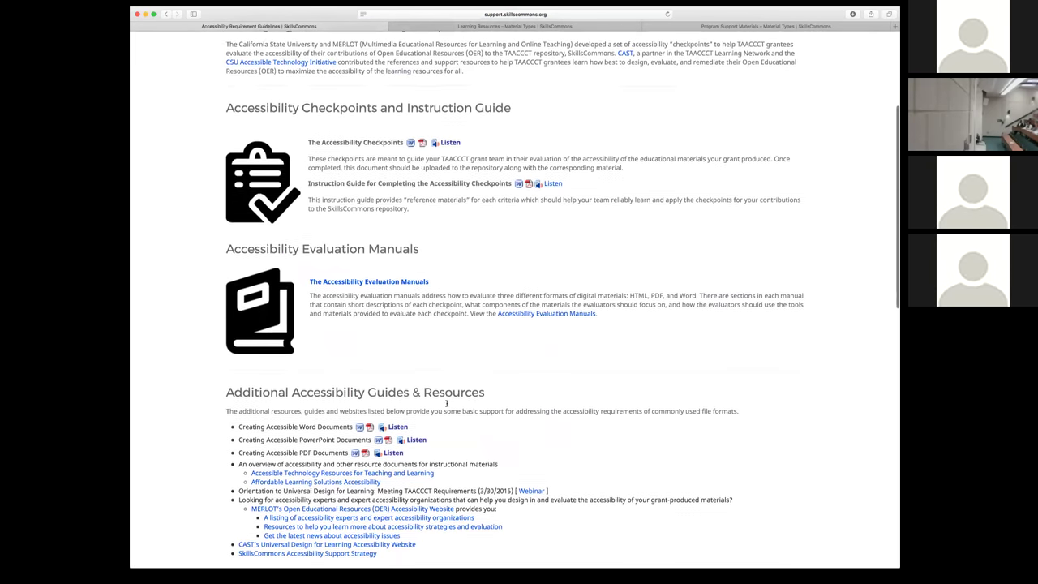
pyautogui.scroll(-5, 446, 403)
pyautogui.scroll(10, 380, 342)
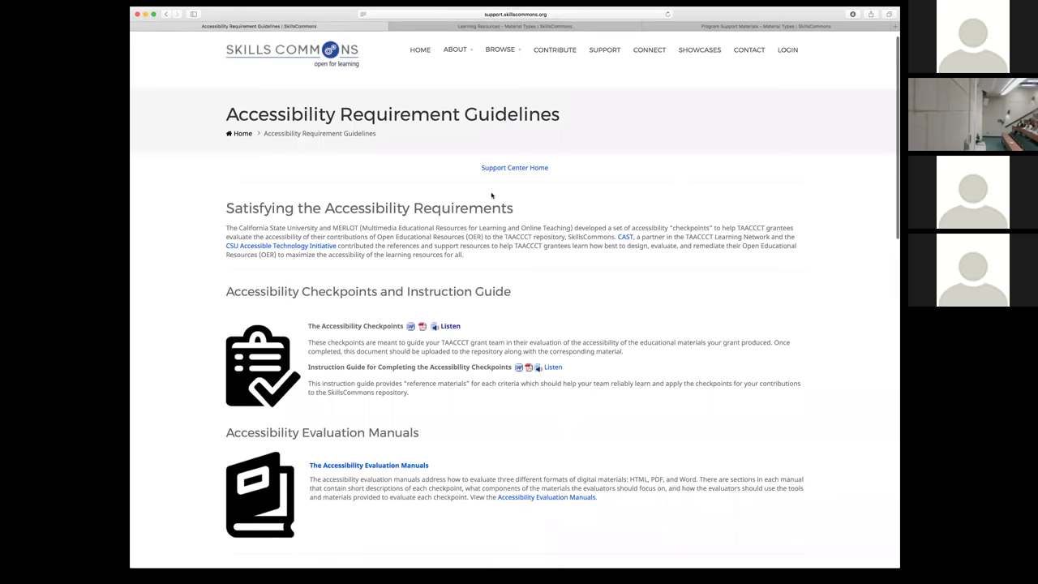
# Step: Return to Prepare Materials for Upload and open the Creative Commons Licensing Guidelines and CC BY FAQs
pyautogui.click(167, 13)
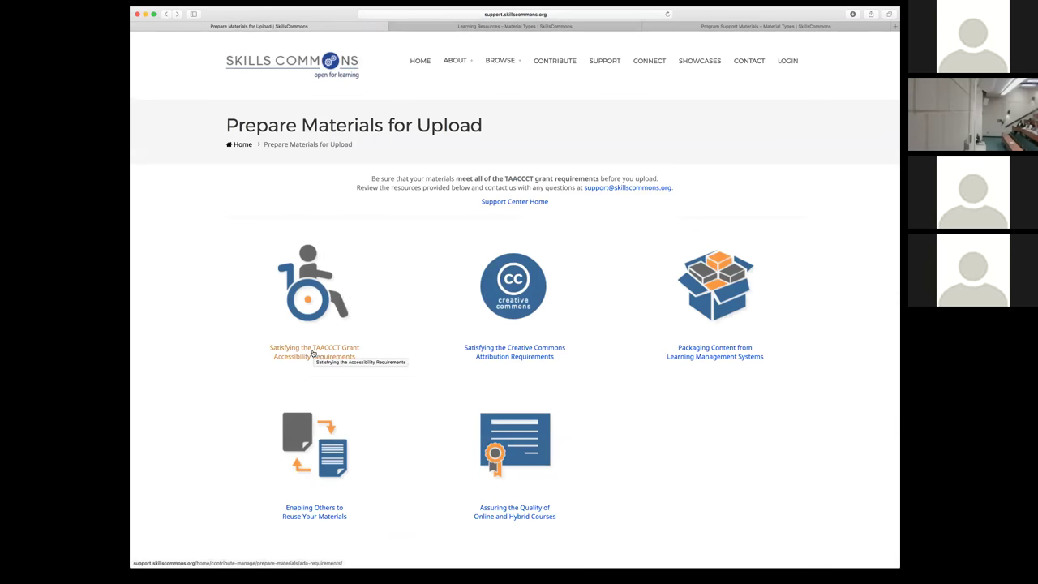
pyautogui.click(501, 301)
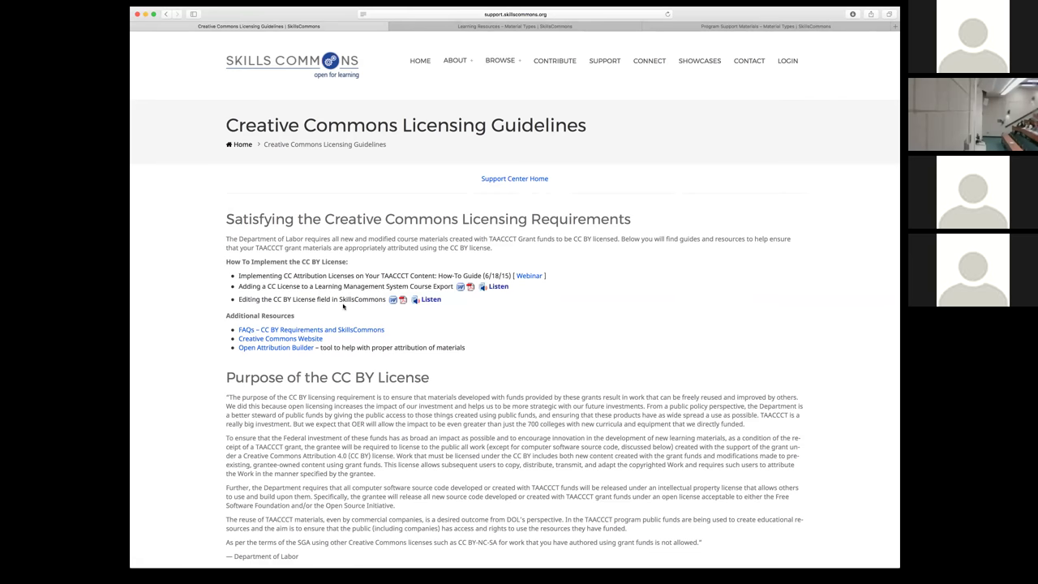
pyautogui.click(286, 330)
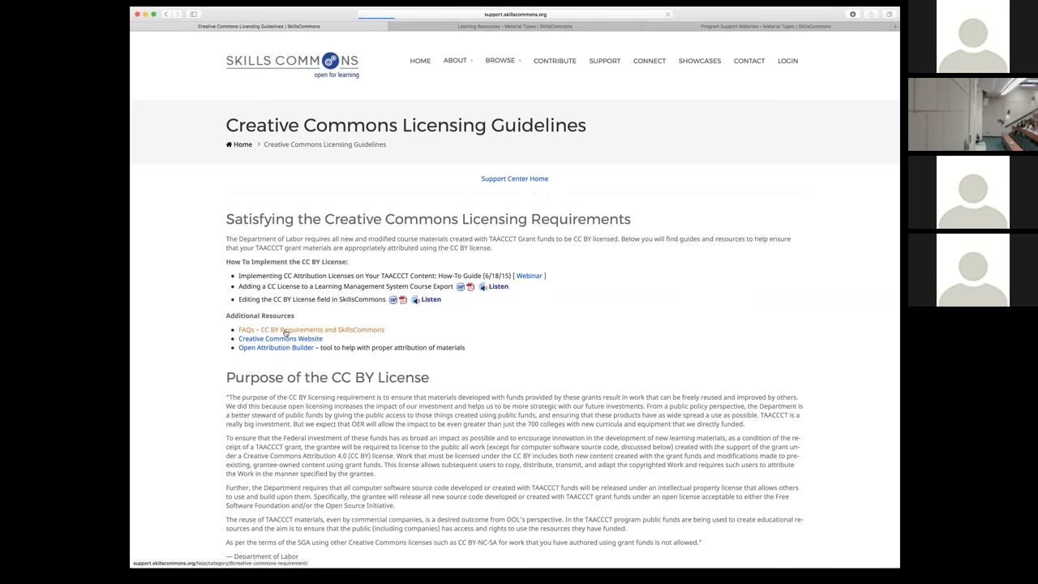
# Step: Scroll the CC BY FAQs, return to Prepare Materials for Upload, and open the LMS packaging guide
pyautogui.scroll(-5, 294, 346)
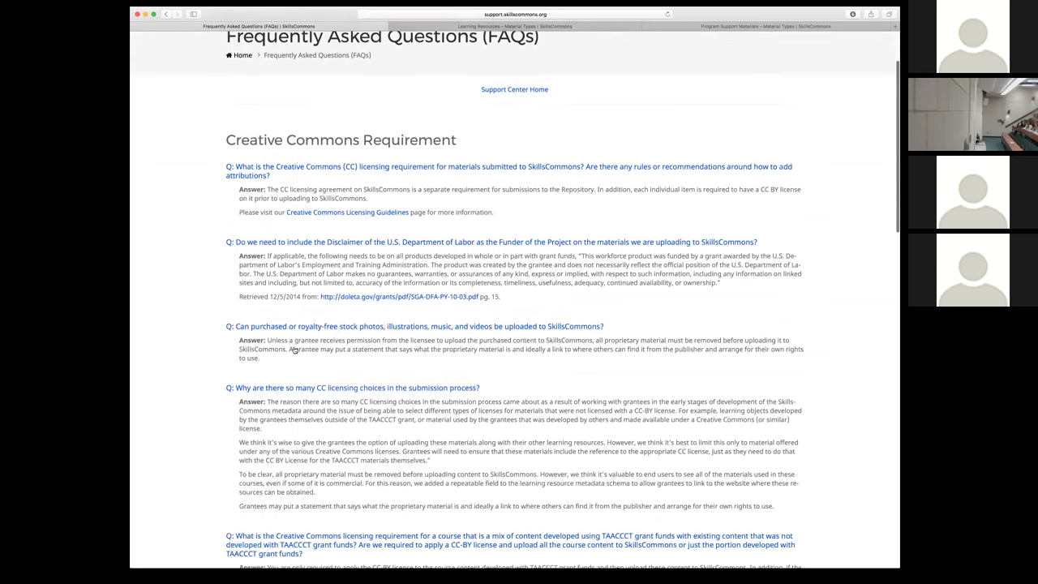
pyautogui.scroll(-5, 294, 350)
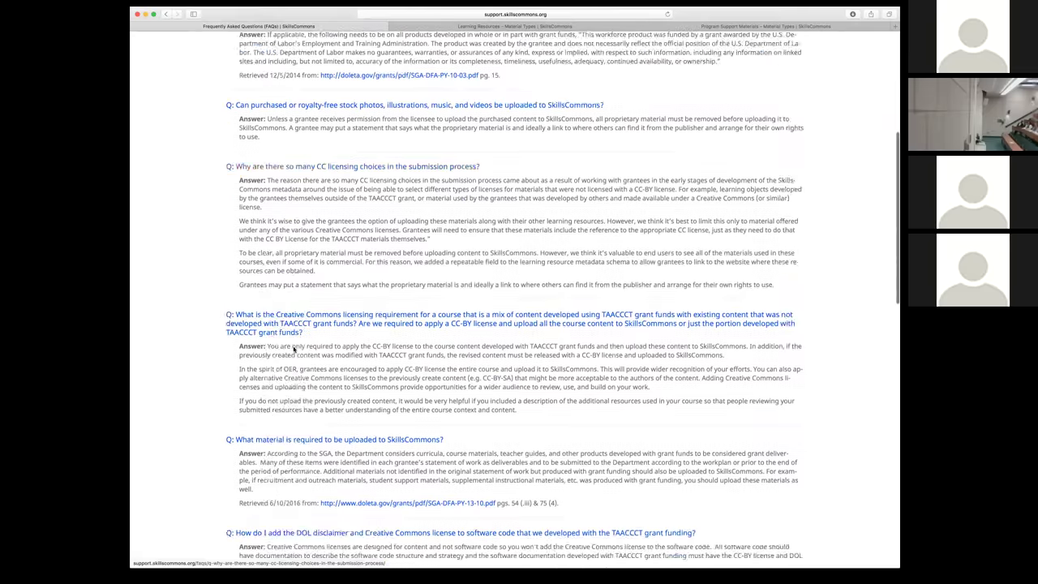
pyautogui.scroll(-5, 294, 351)
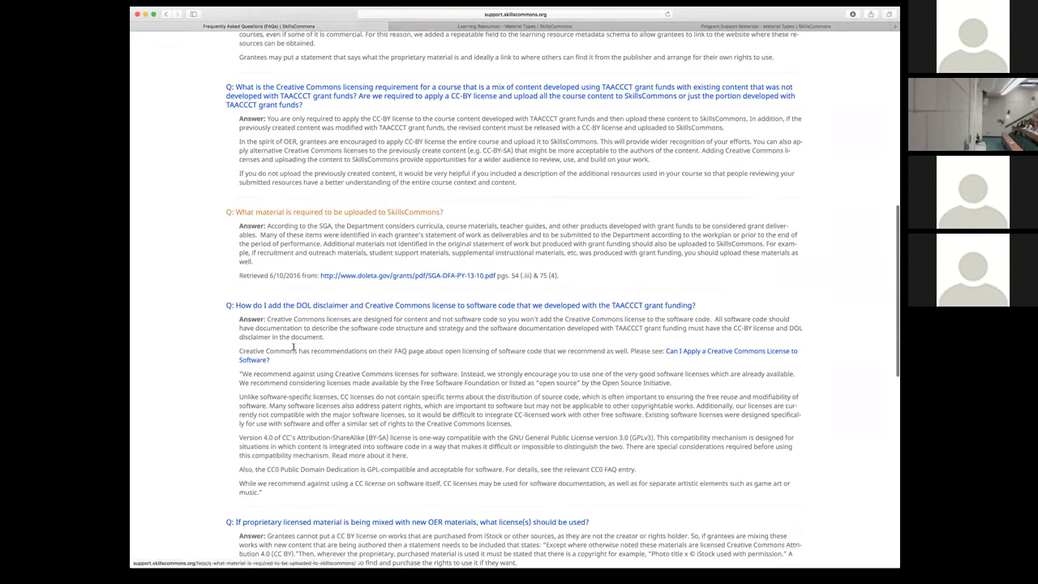
pyautogui.scroll(-5, 294, 349)
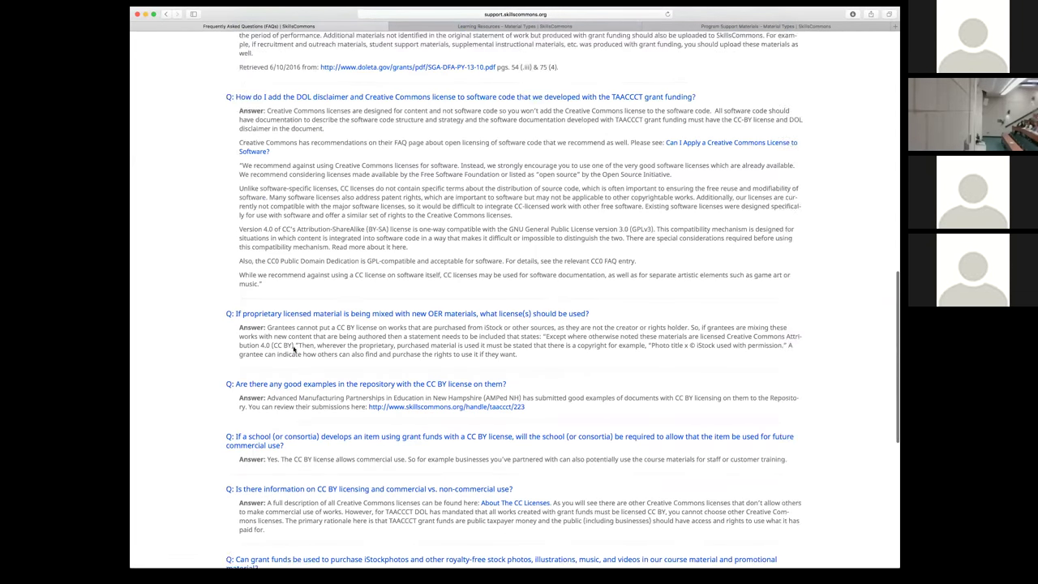
pyautogui.scroll(8, 294, 346)
pyautogui.scroll(15, 293, 346)
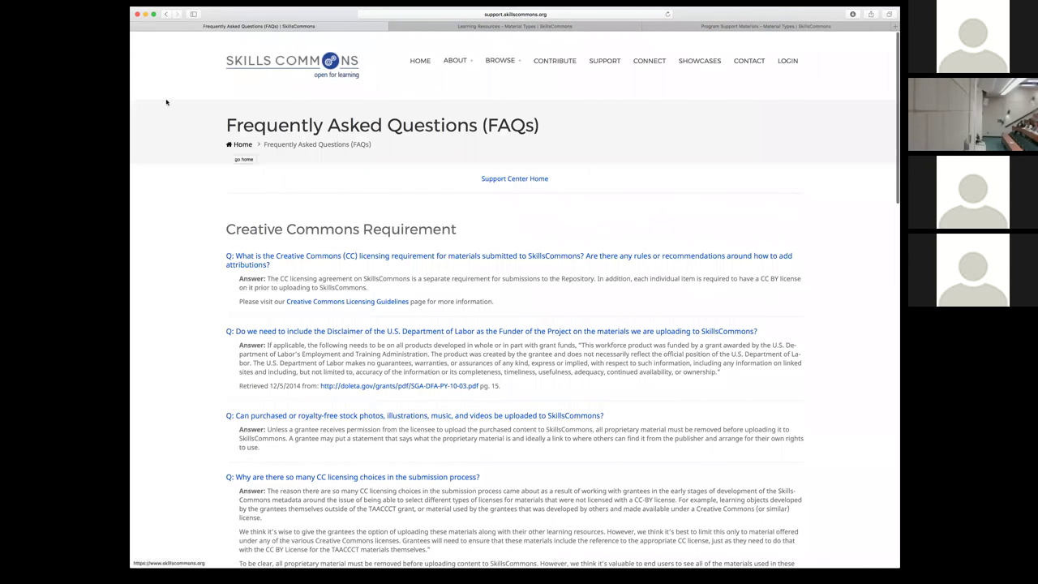
pyautogui.click(166, 14)
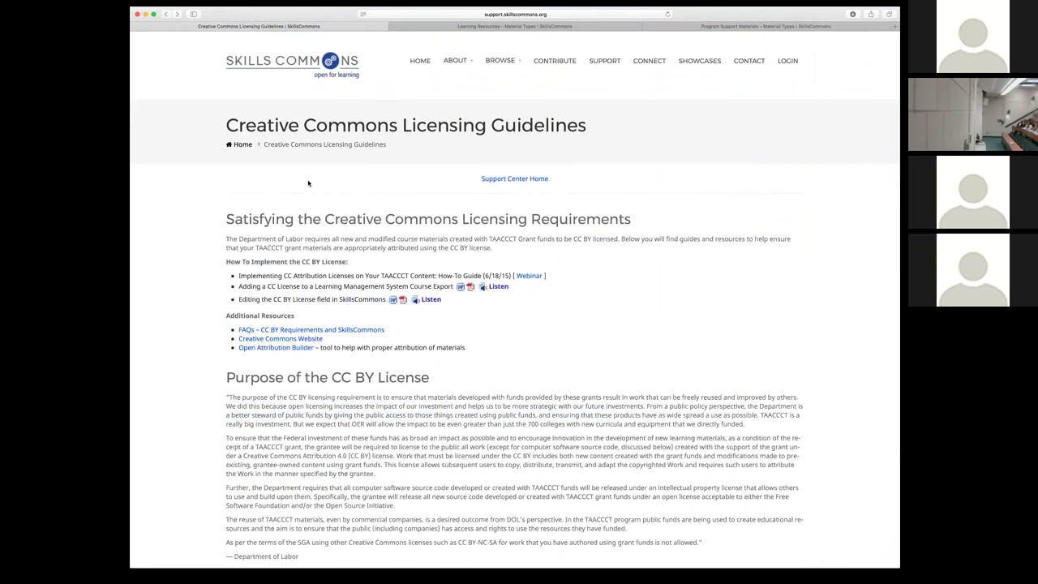
pyautogui.click(177, 14)
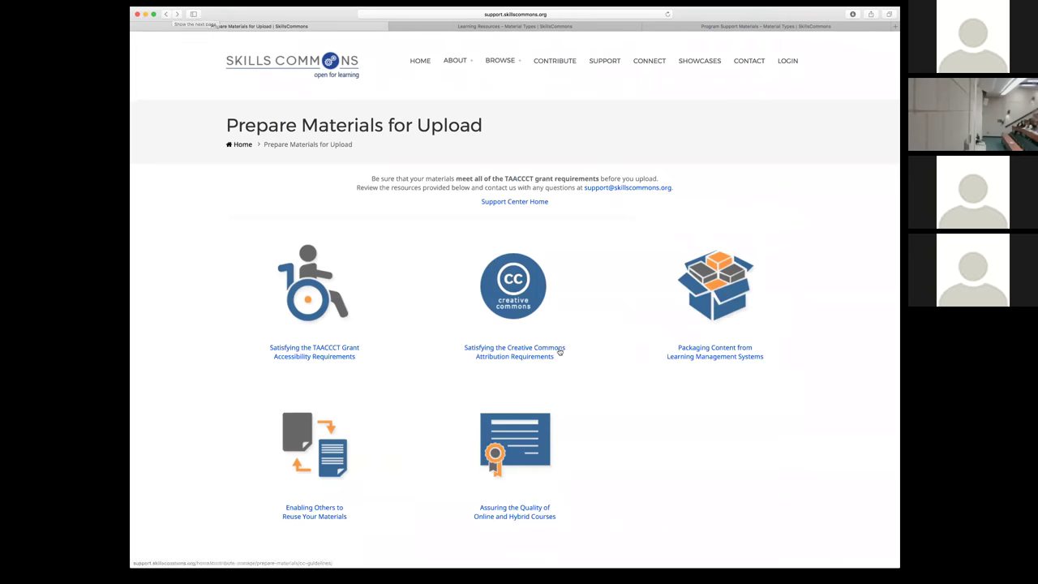
pyautogui.click(712, 350)
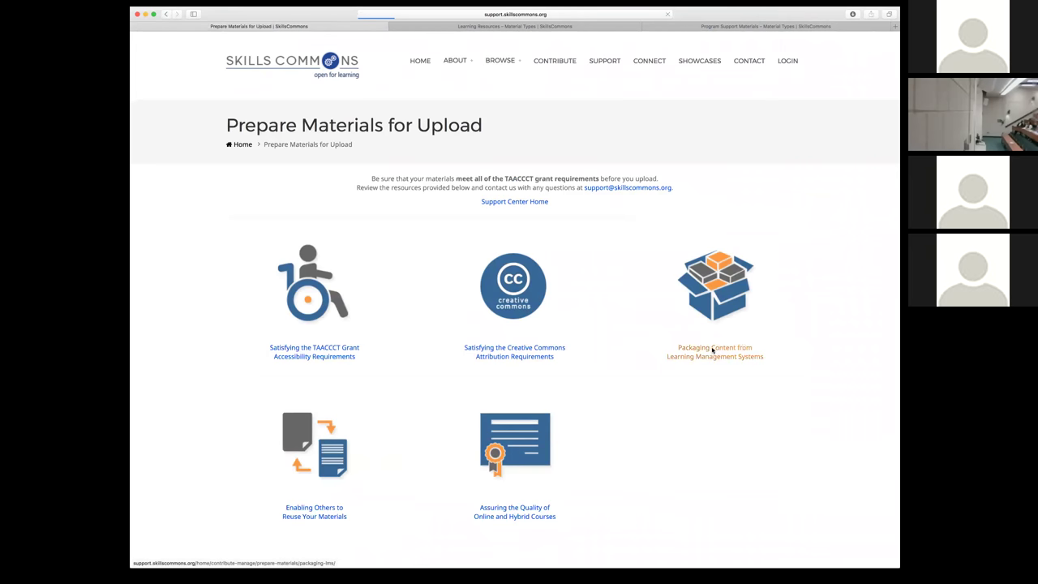
# Step: Skim the LMS packaging page and Enabling Others to Reuse Your Materials, returning to Prepare Materials for Upload
pyautogui.scroll(-5, 408, 334)
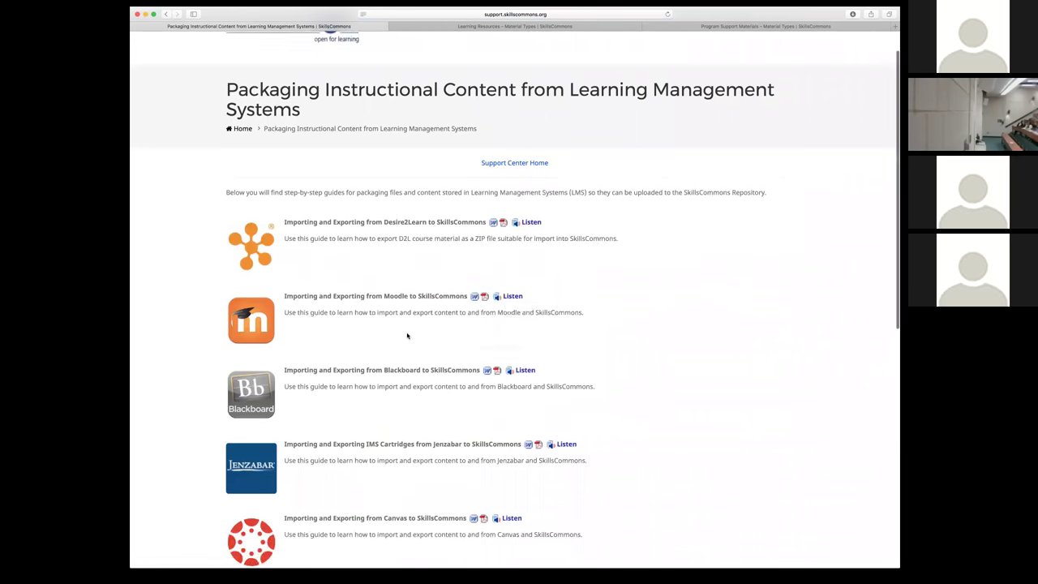
pyautogui.scroll(3, 407, 335)
pyautogui.scroll(1, 458, 276)
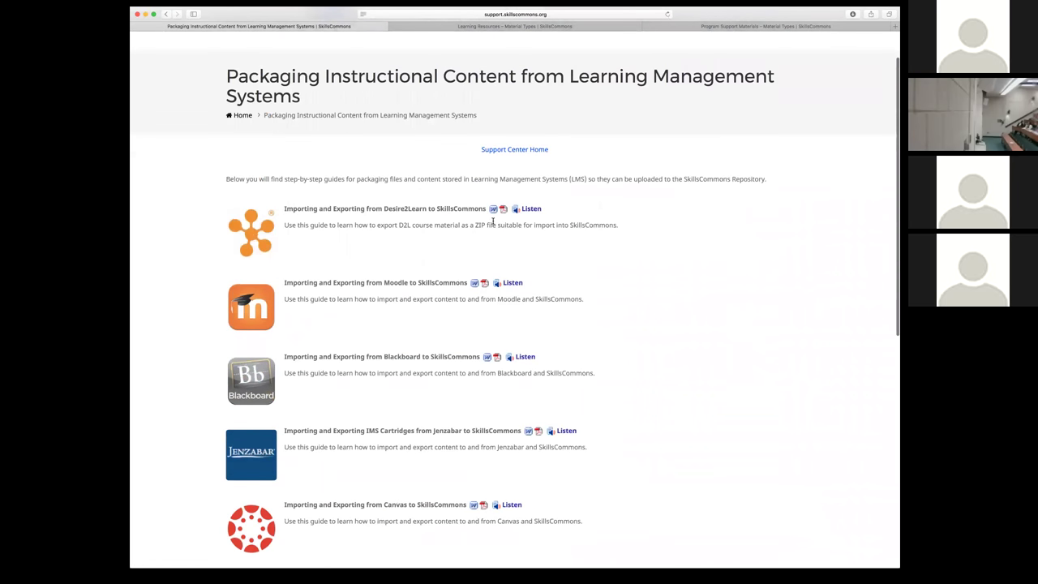
pyautogui.click(167, 15)
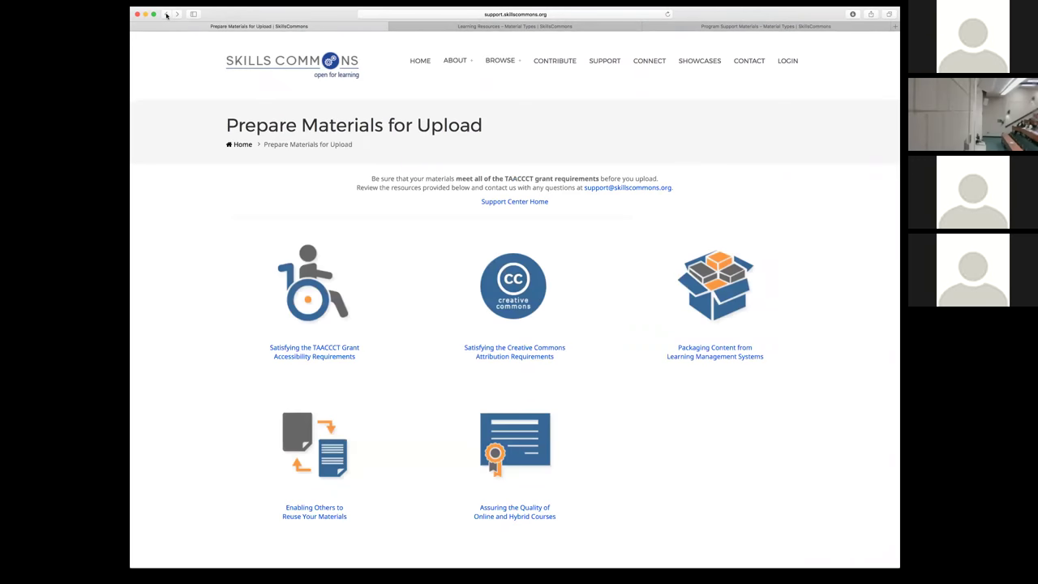
pyautogui.click(332, 461)
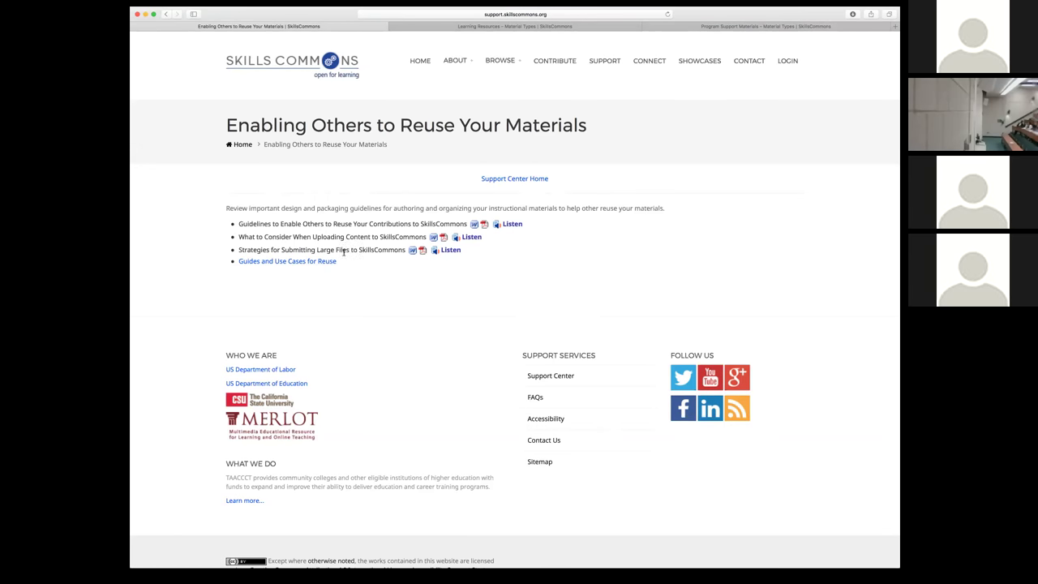
pyautogui.click(165, 14)
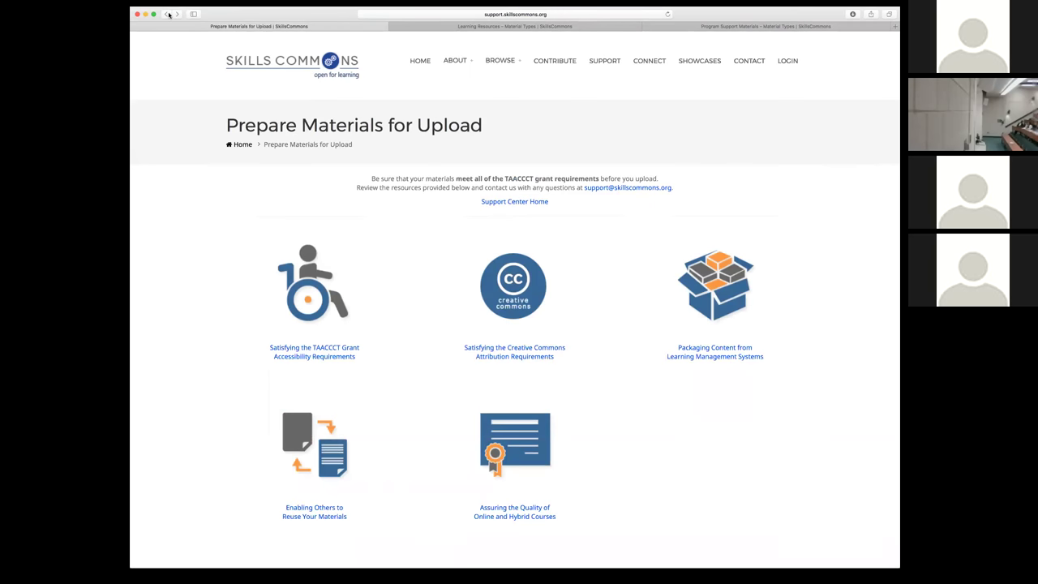
pyautogui.click(519, 432)
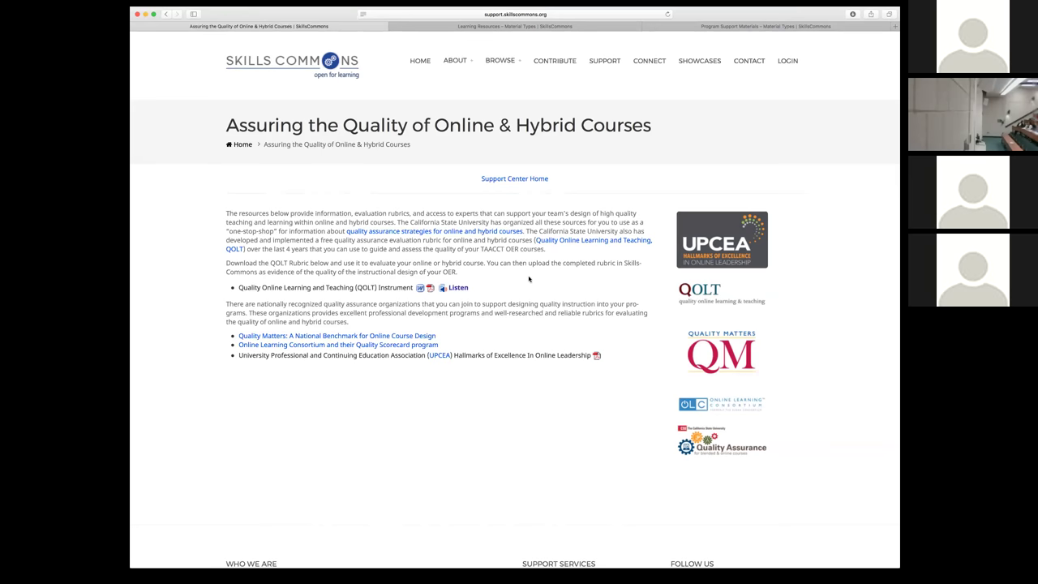
pyautogui.click(165, 15)
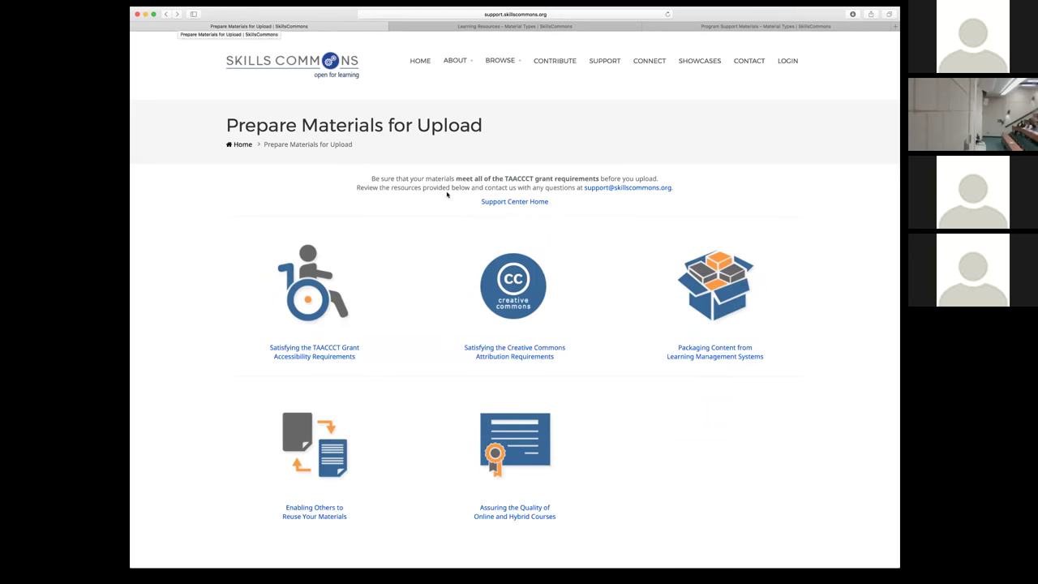
# Step: Open Upload Your Materials from Contribute & Manage Materials, then the Learning Resources – Material Types tab
pyautogui.click(165, 15)
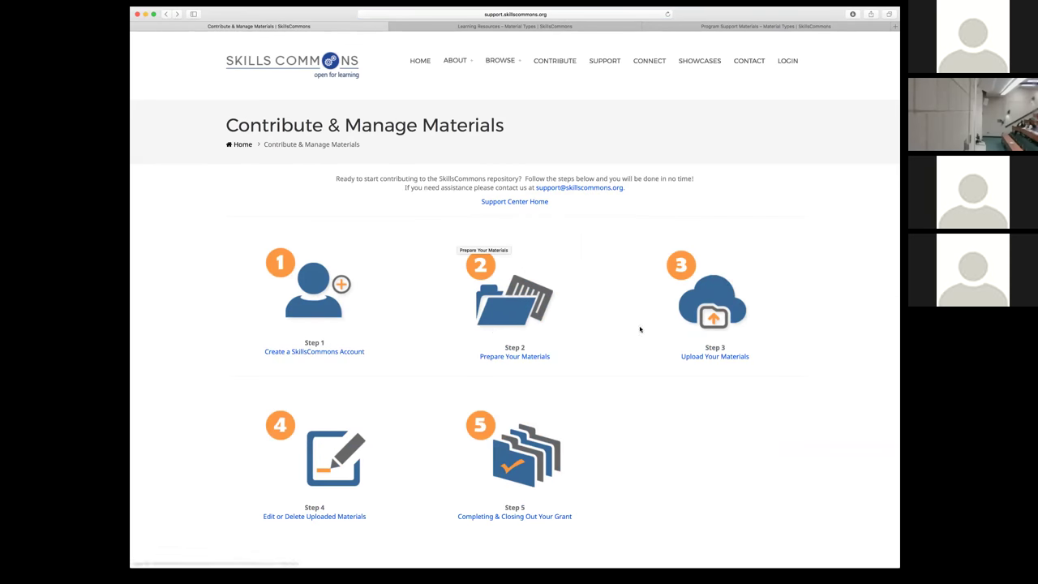
pyautogui.click(709, 358)
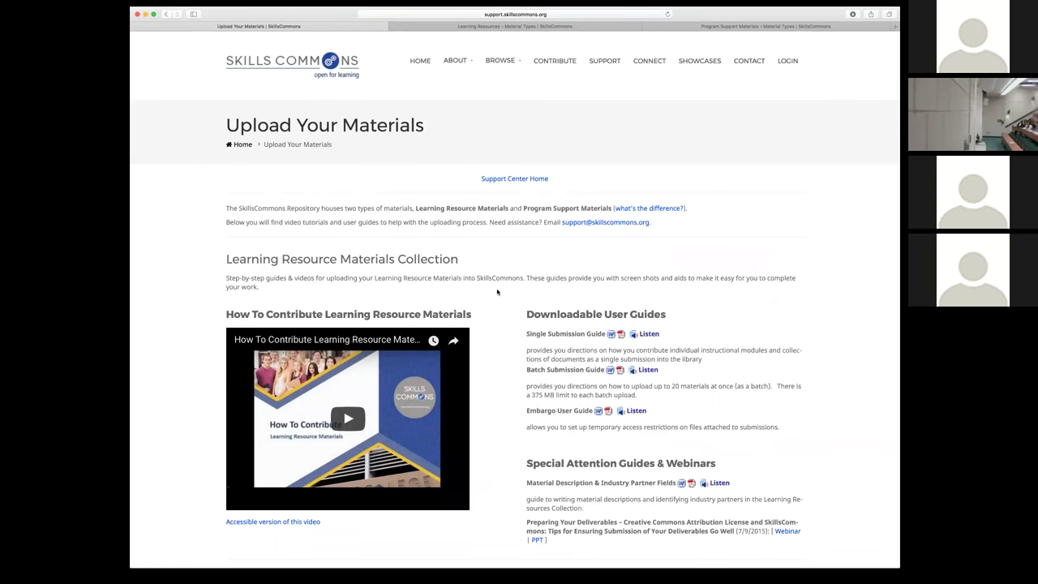
pyautogui.scroll(-2, 499, 292)
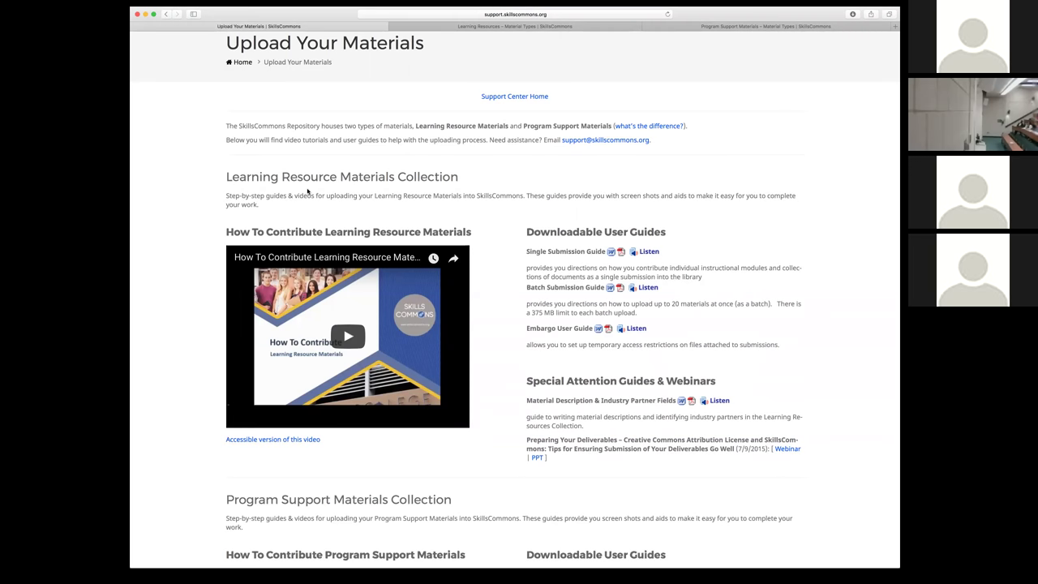
pyautogui.moveTo(228, 177); pyautogui.dragTo(354, 178)
pyautogui.click(354, 177)
pyautogui.click(612, 26)
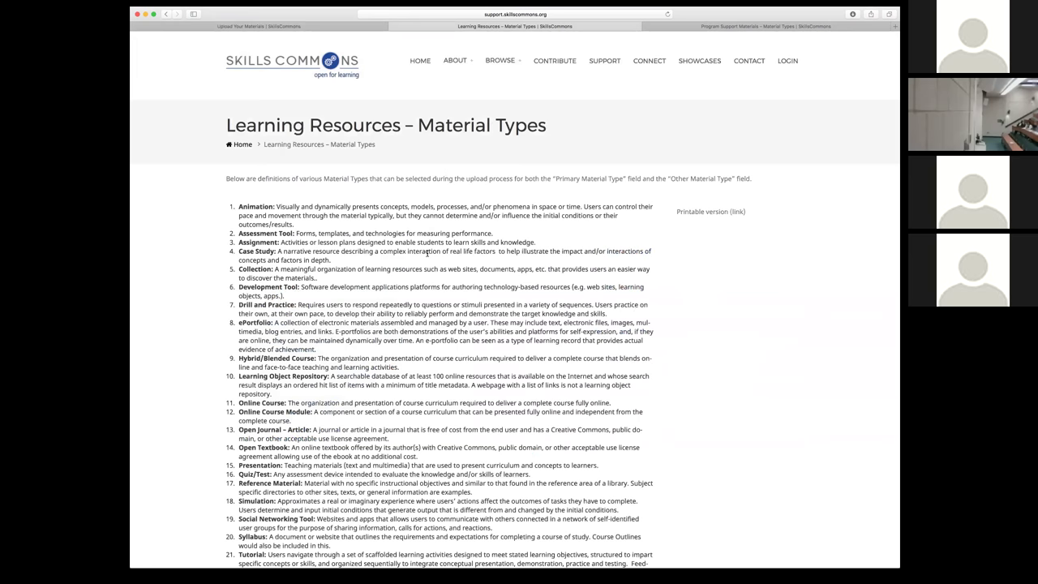
# Step: Scroll the material type definitions, highlighting Syllabus in item 20, then switch back to Upload Your Materials
pyautogui.scroll(-2, 372, 320)
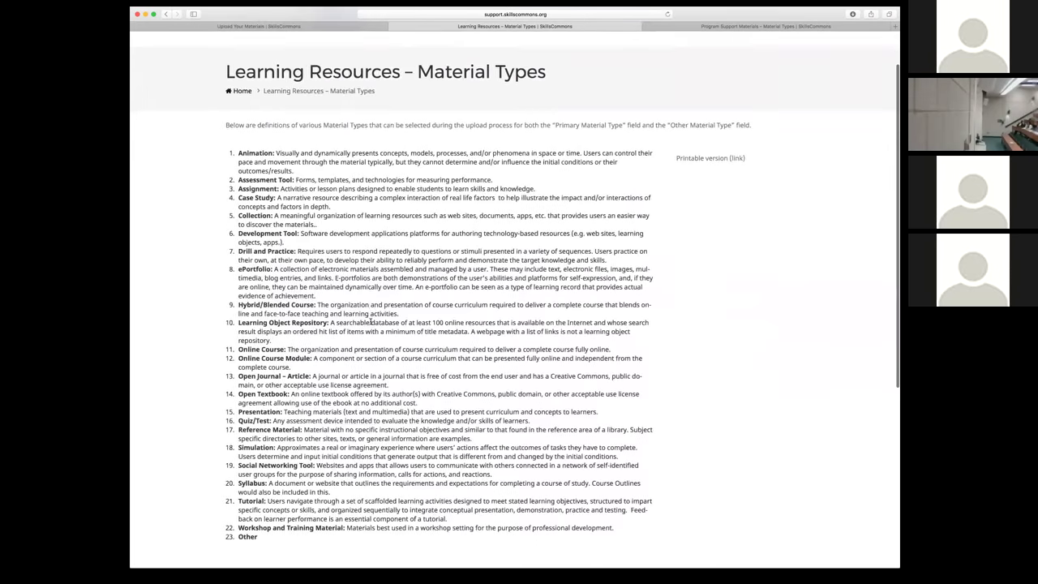
pyautogui.scroll(-1, 371, 322)
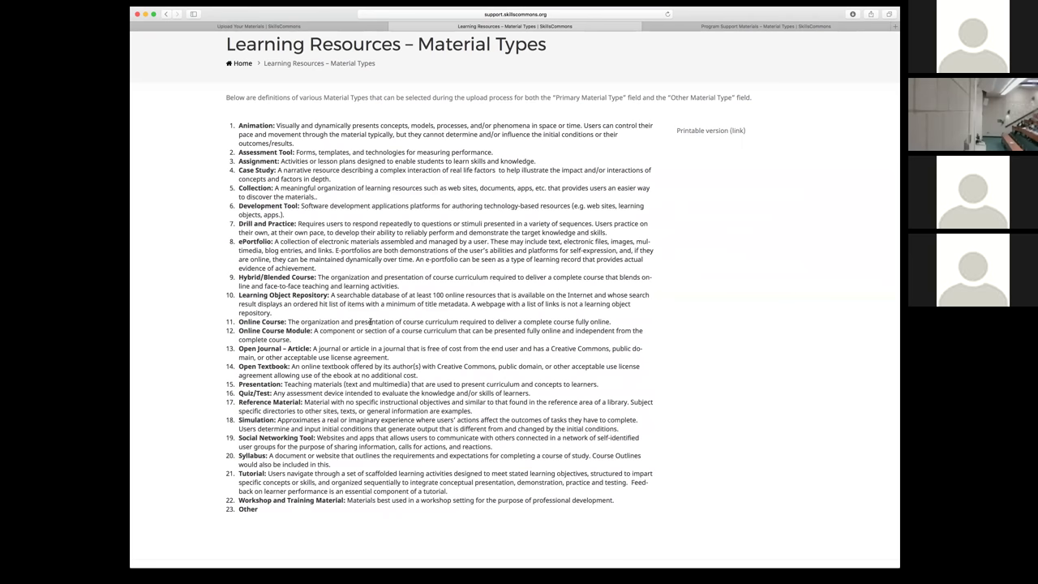
pyautogui.moveTo(238, 458)
pyautogui.mouseDown()
pyautogui.moveTo(266, 458)
pyautogui.moveTo(238, 458)
pyautogui.mouseUp()
pyautogui.click(267, 458)
pyautogui.click(258, 457)
pyautogui.moveTo(239, 456); pyautogui.dragTo(265, 457)
pyautogui.click(265, 456)
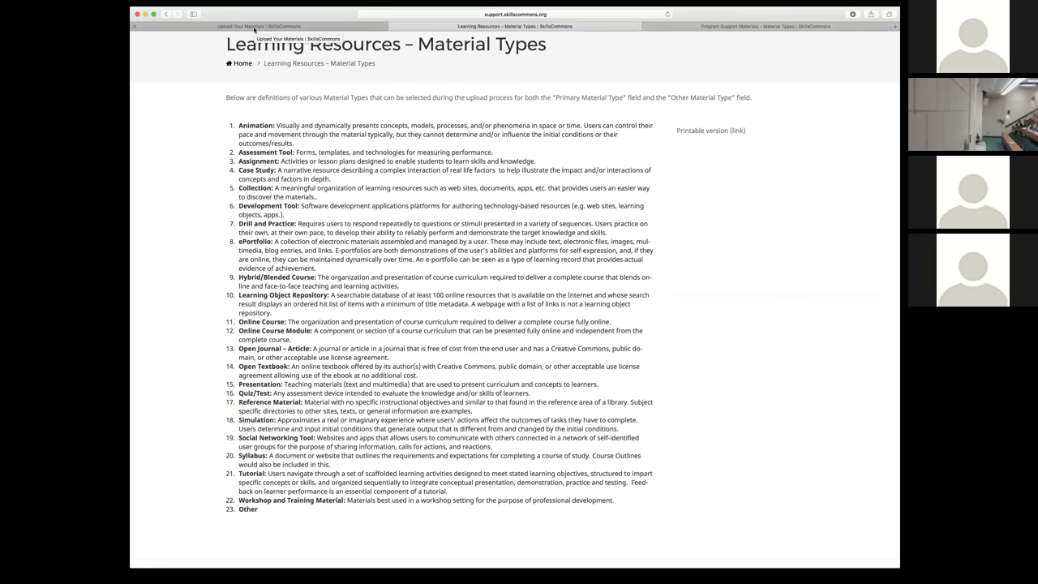
pyautogui.click(254, 27)
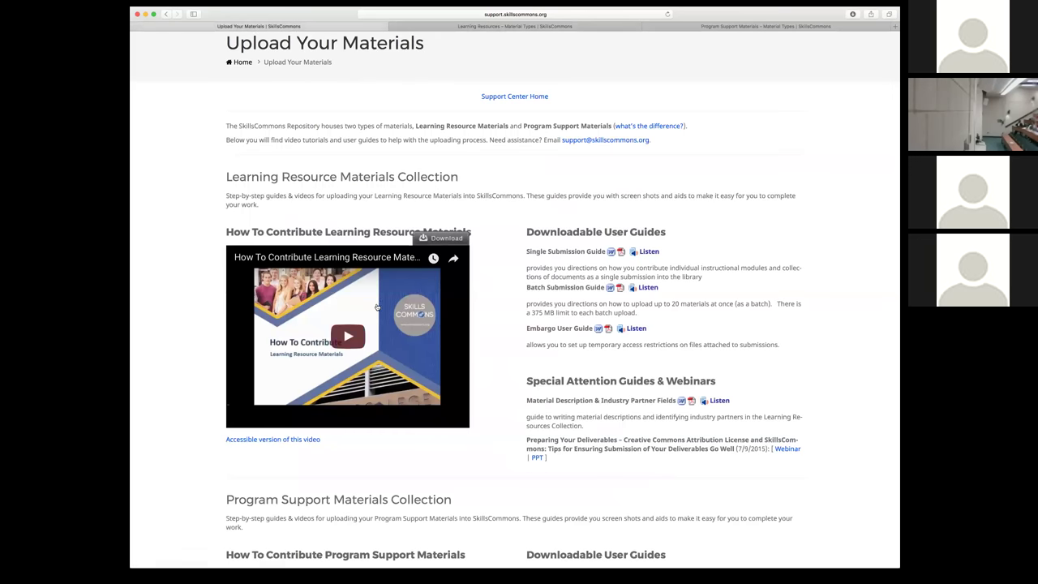
pyautogui.scroll(-4, 377, 302)
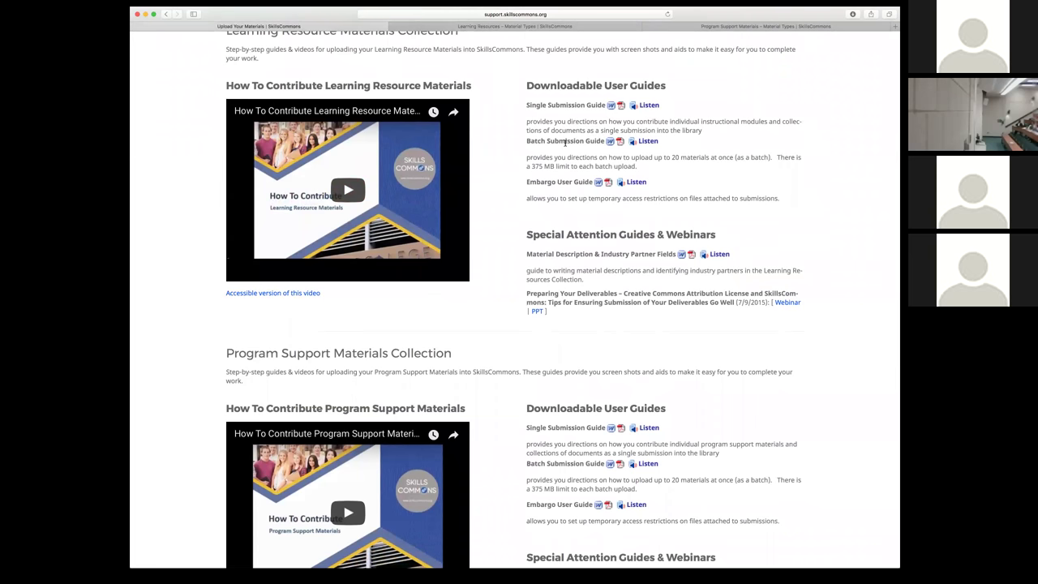
pyautogui.moveTo(531, 166); pyautogui.dragTo(543, 167)
pyautogui.click(555, 182)
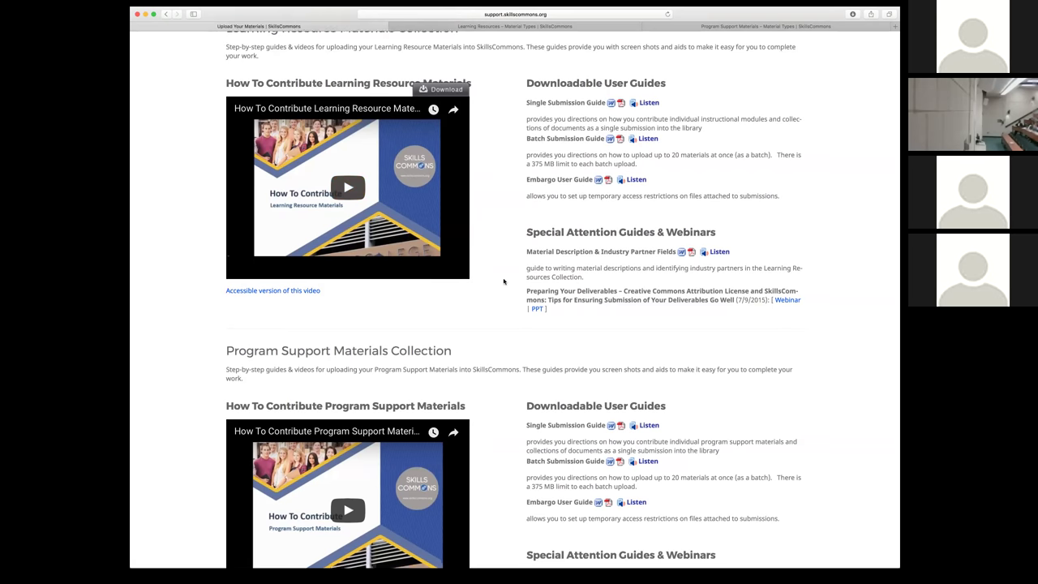
pyautogui.scroll(-1, 504, 282)
pyautogui.scroll(-2, 504, 281)
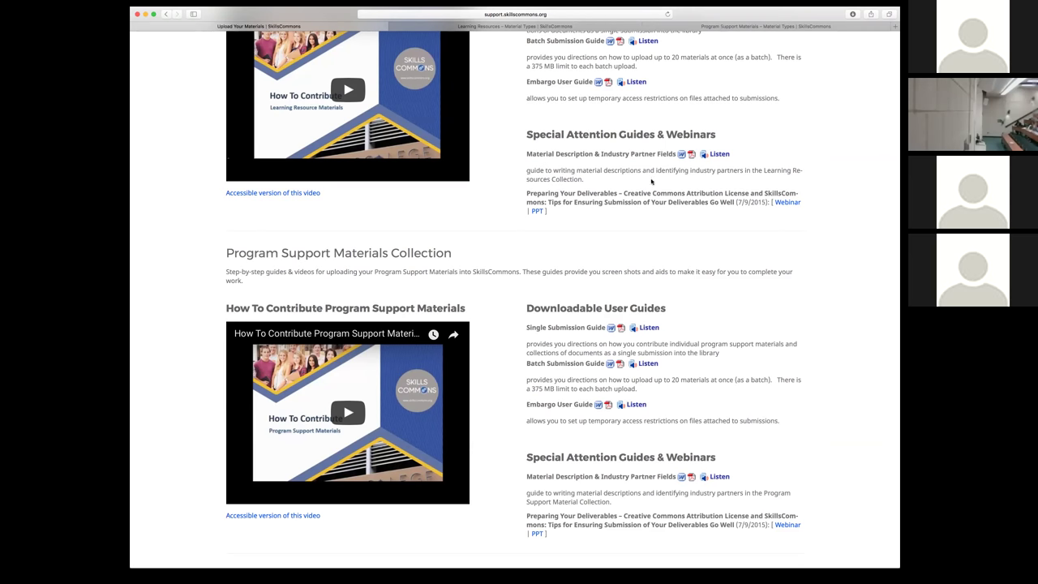
# Step: Read through the Upload Your Materials guide and view the Program Support Materials – Material Types page
pyautogui.moveTo(656, 171); pyautogui.dragTo(742, 173)
pyautogui.click(730, 171)
pyautogui.scroll(-2, 651, 186)
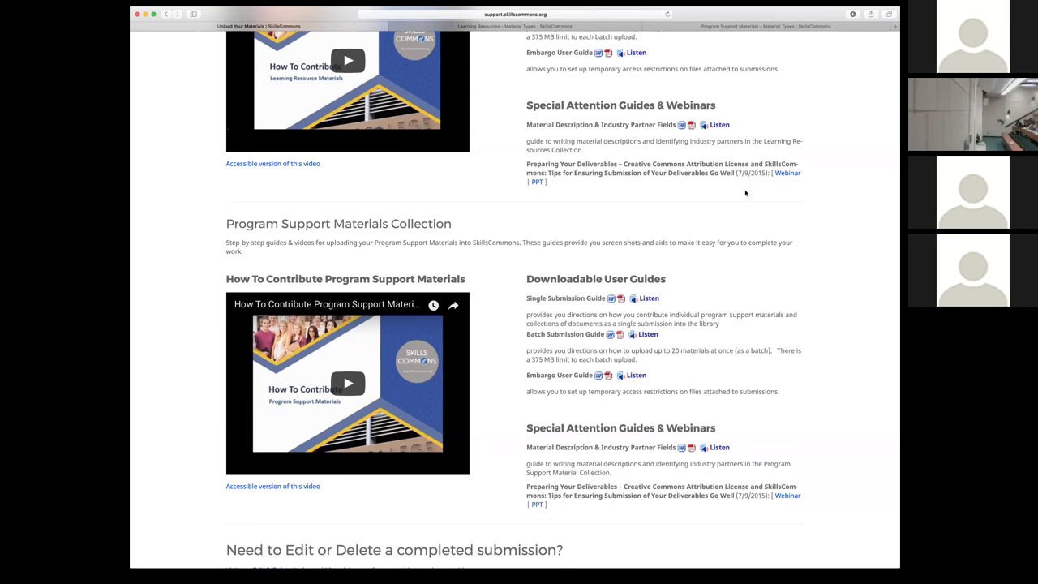
pyautogui.scroll(-3, 691, 205)
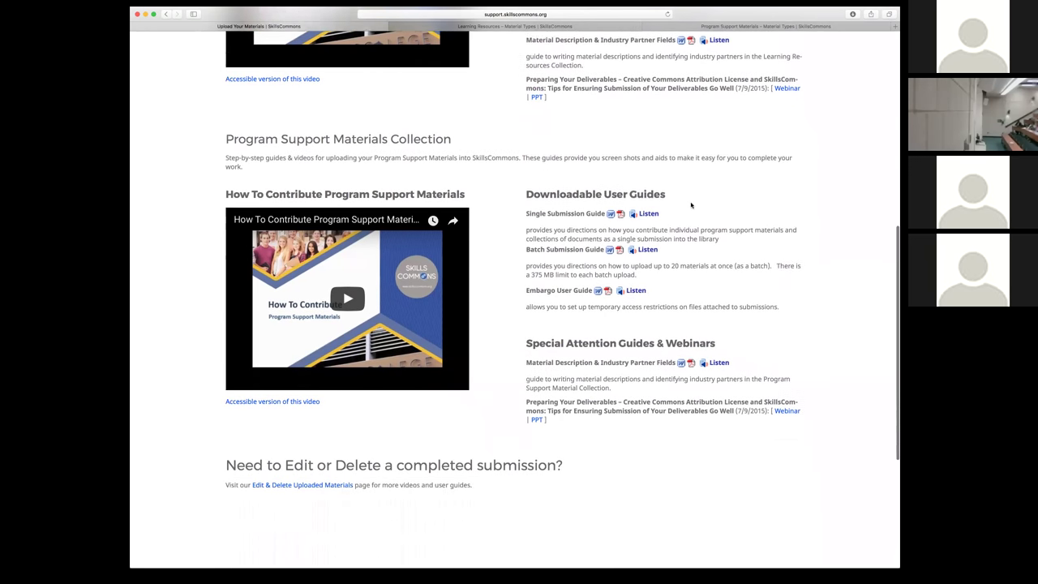
pyautogui.scroll(-2, 692, 204)
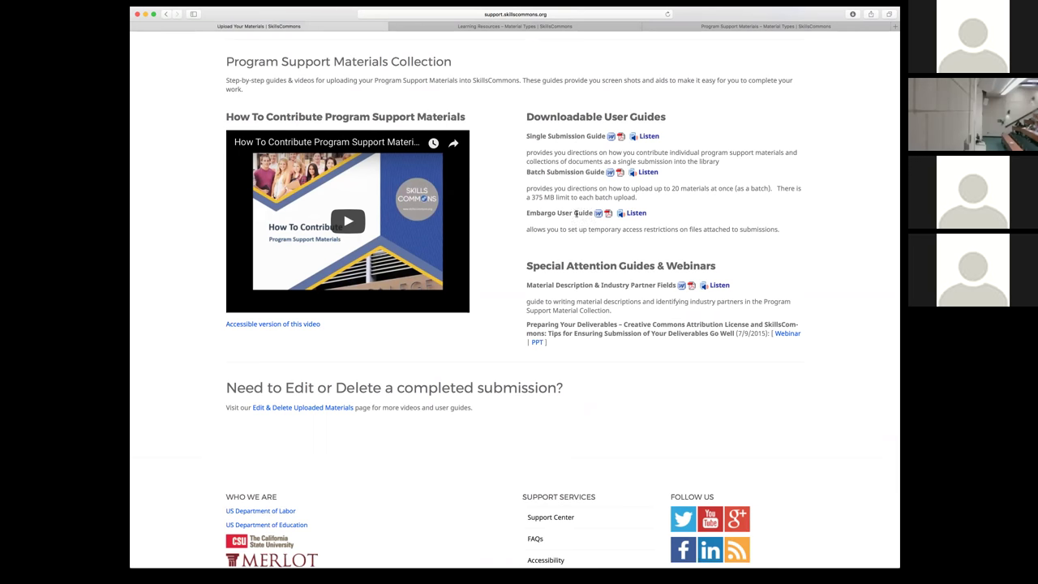
pyautogui.scroll(-3, 571, 226)
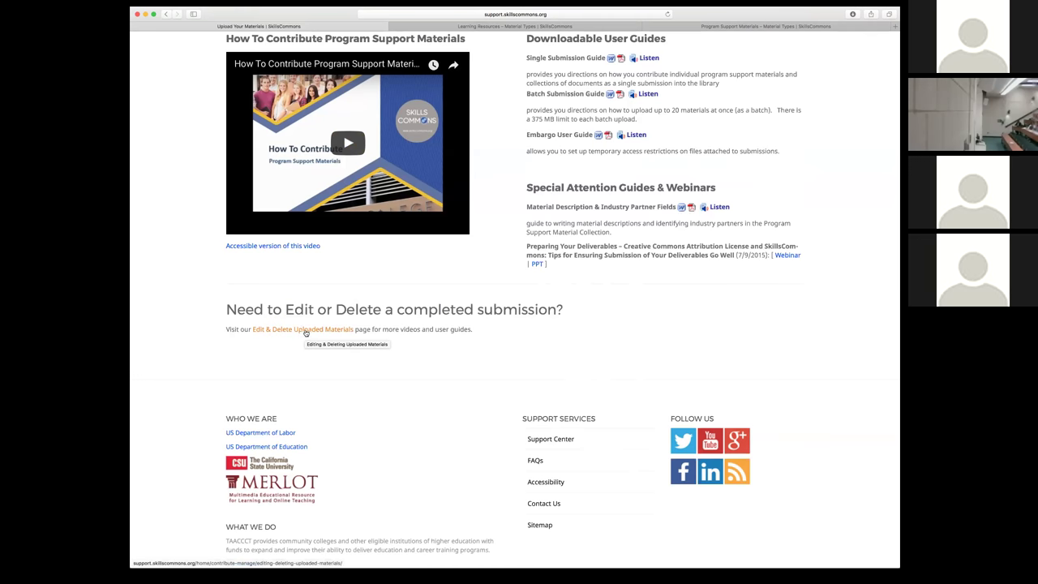
pyautogui.scroll(1, 305, 333)
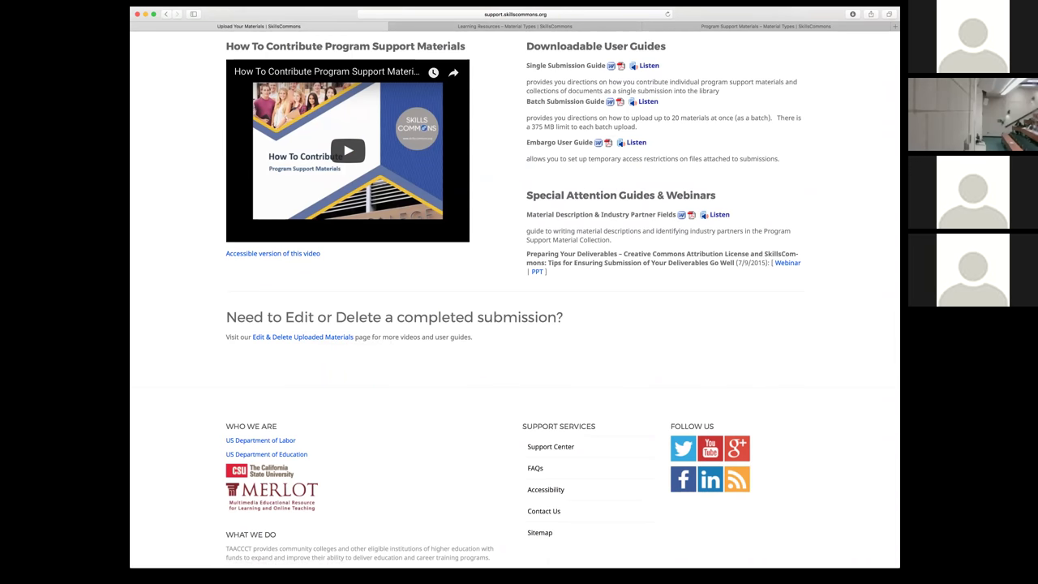
pyautogui.click(717, 27)
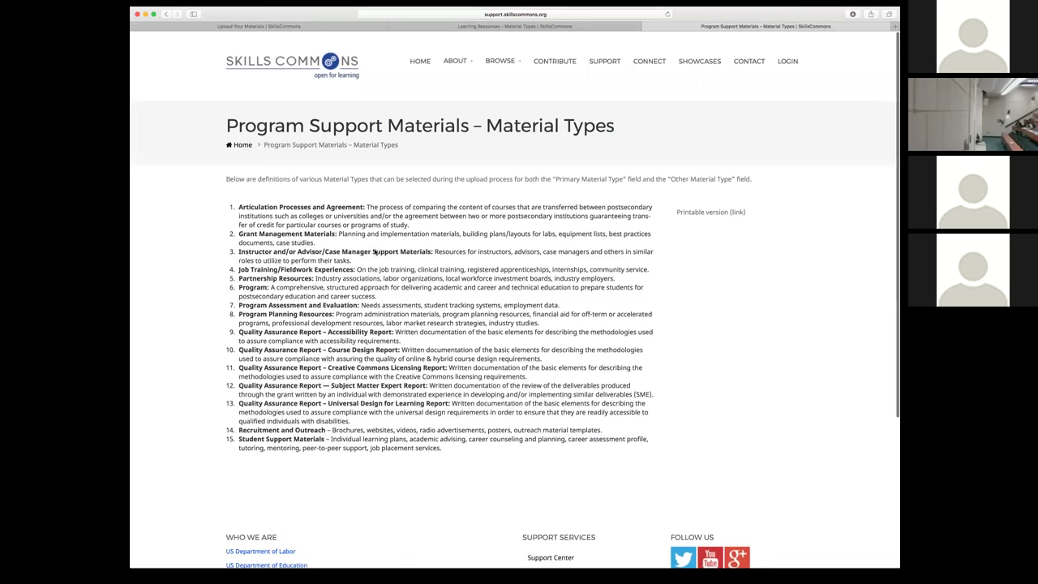
# Step: Switch back to the Upload Your Materials tab, scroll to the top, and go back
pyautogui.click(285, 27)
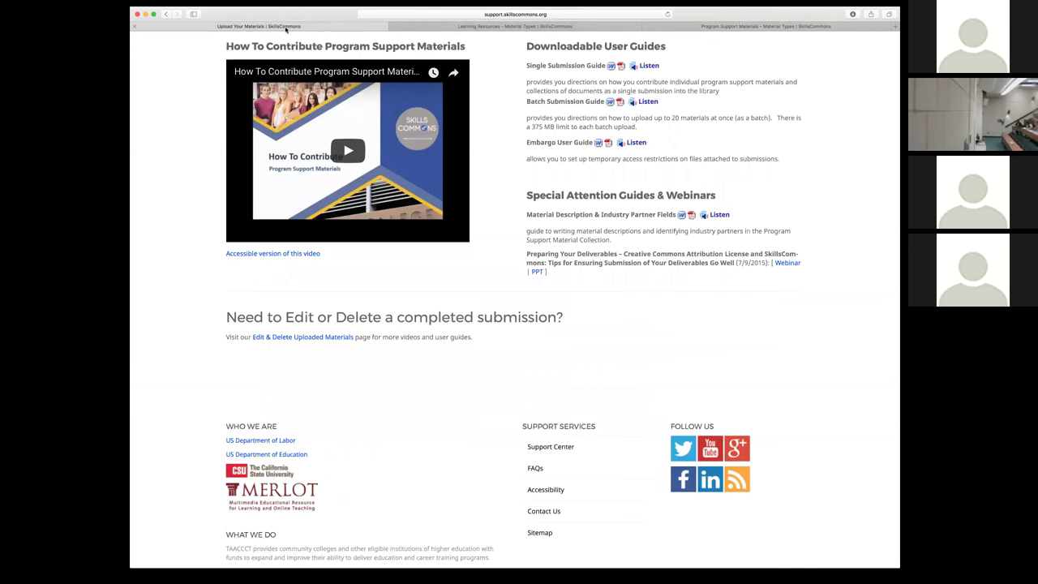
pyautogui.scroll(10, 450, 188)
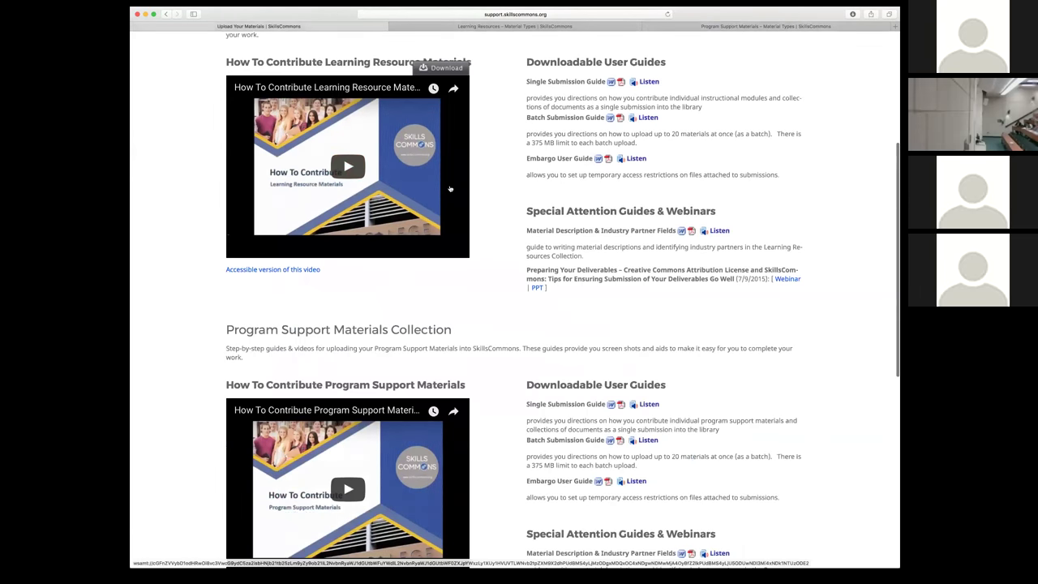
pyautogui.scroll(3, 450, 188)
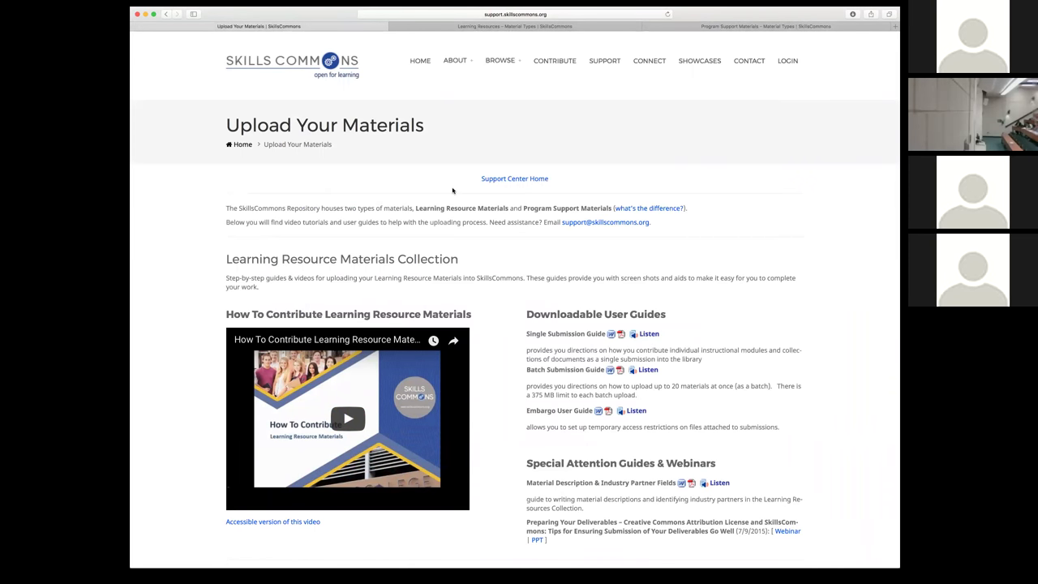
pyautogui.click(166, 14)
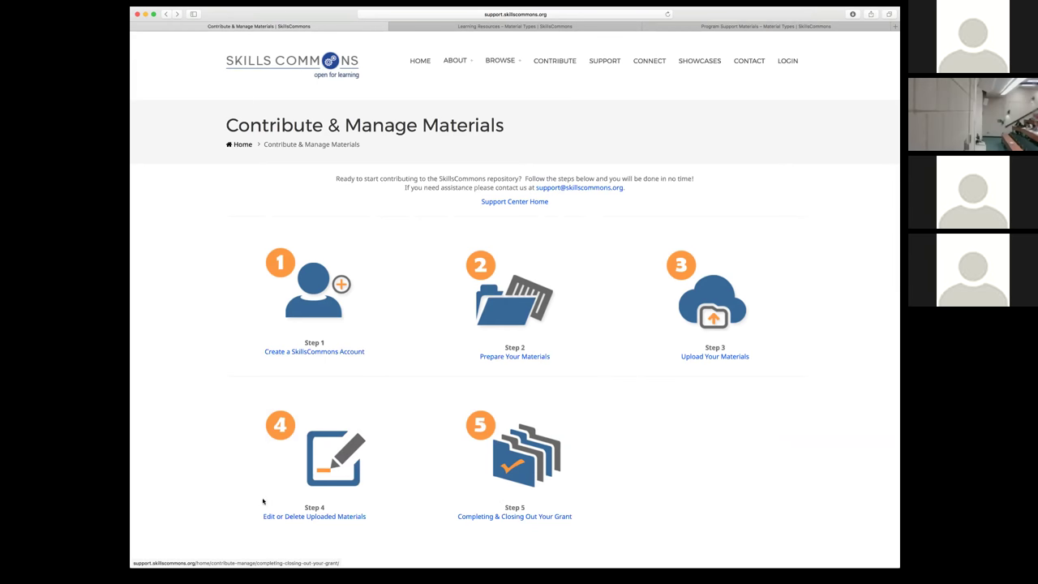
# Step: Open the Step 5 Completing & Closing Out Your Grant page with its SGA voluntary templates
pyautogui.click(511, 476)
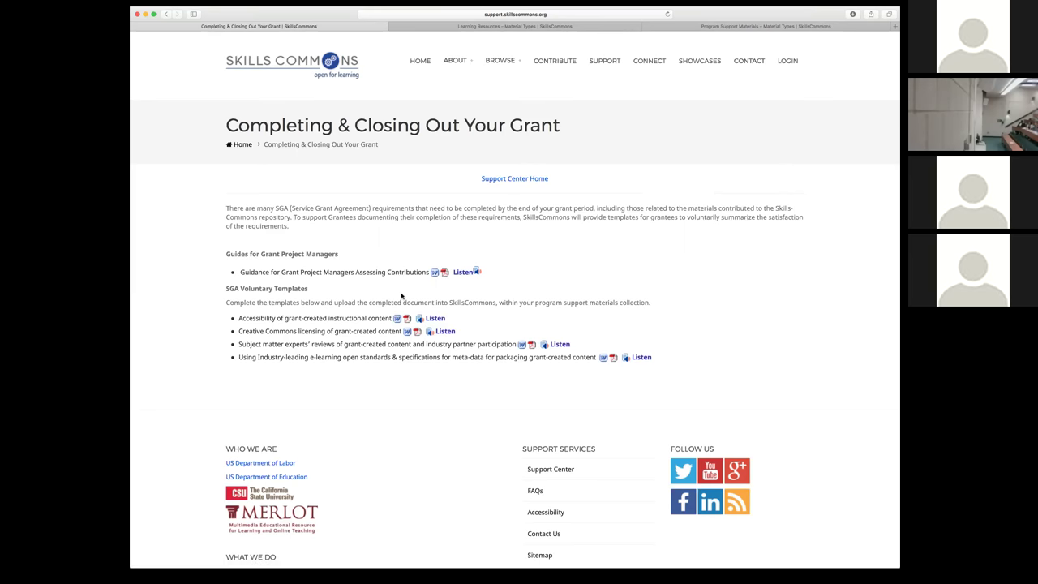
pyautogui.scroll(-1, 402, 295)
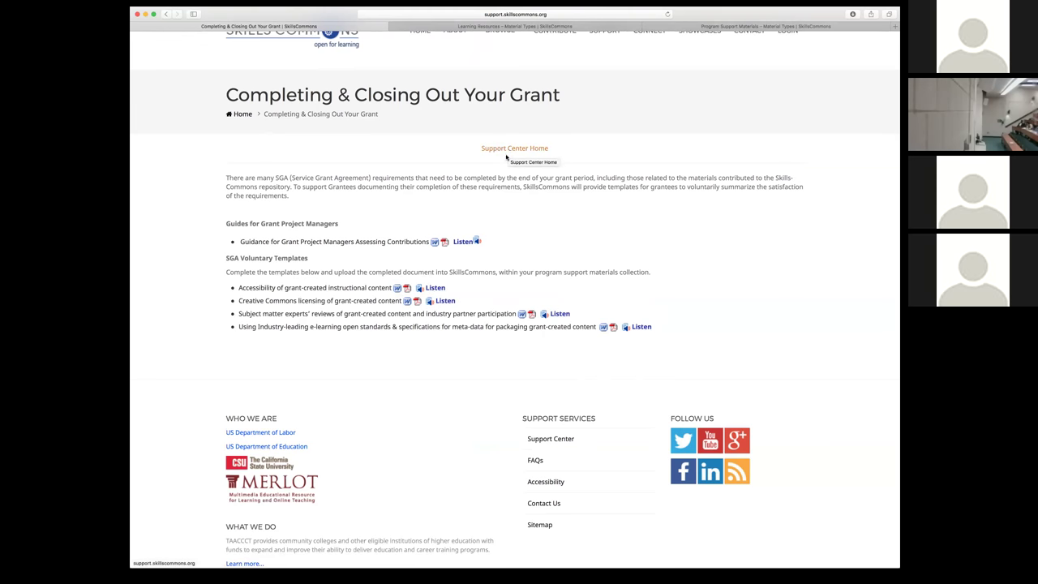
pyautogui.scroll(1, 508, 153)
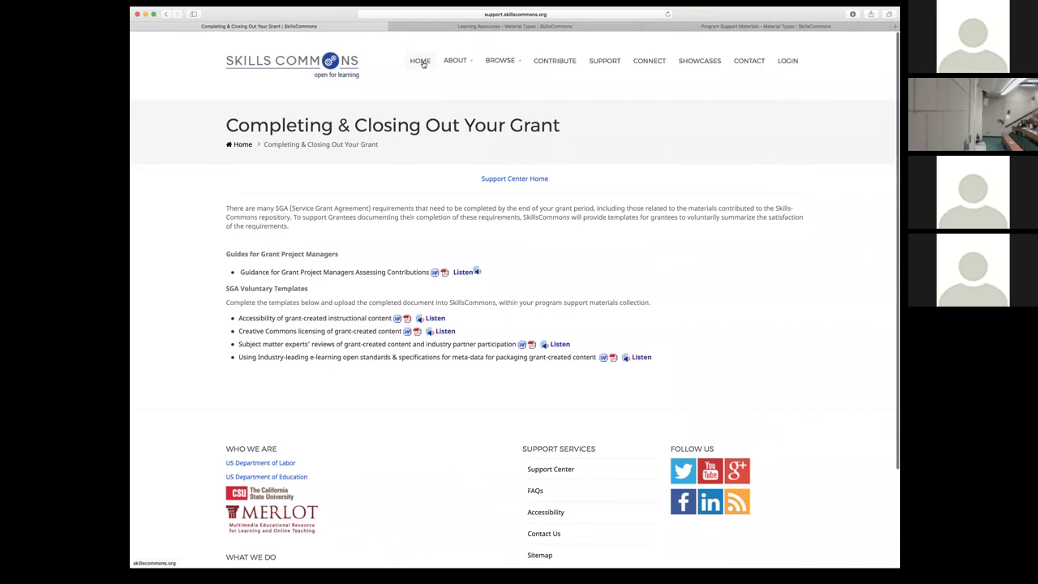
# Step: From the home page's account Submissions area, start another submission and open the collection list
pyautogui.click(421, 62)
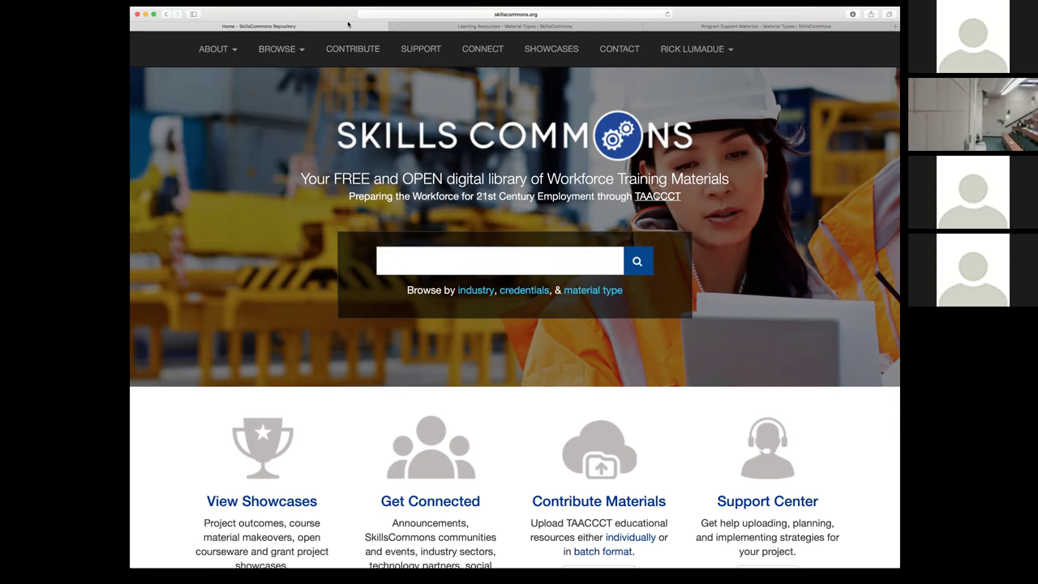
pyautogui.click(686, 55)
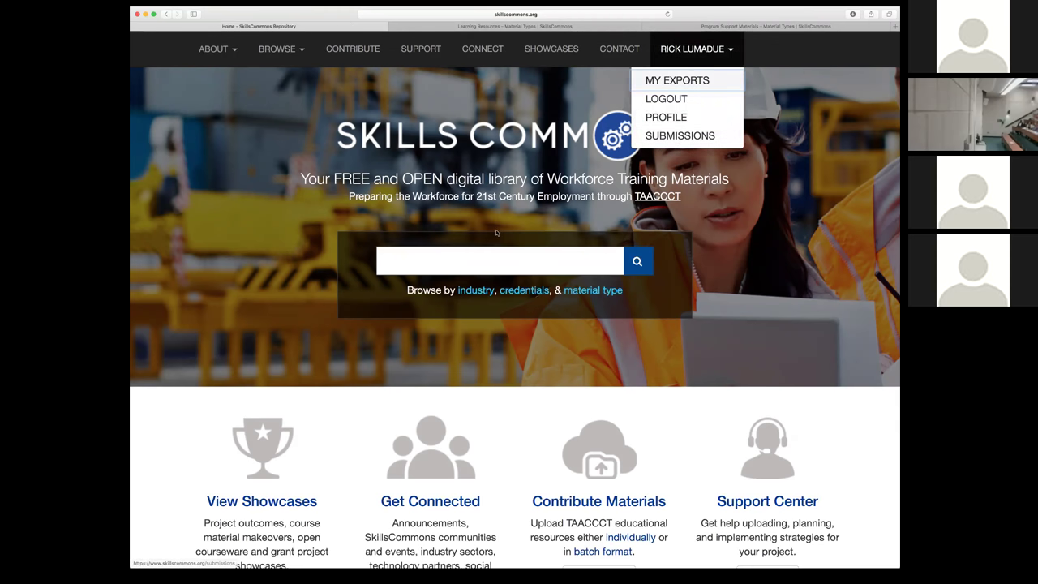
pyautogui.click(662, 140)
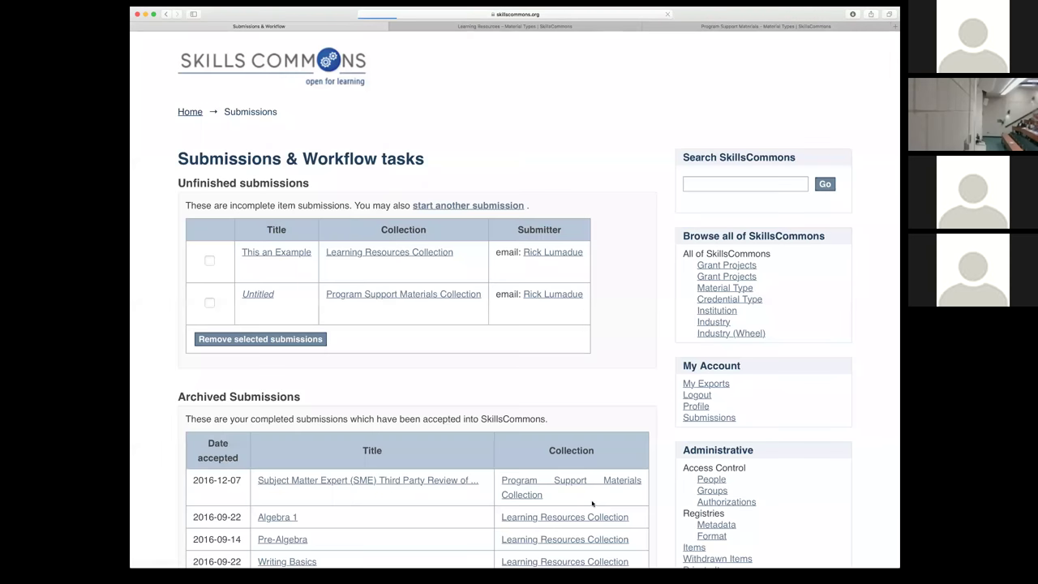
pyautogui.click(459, 208)
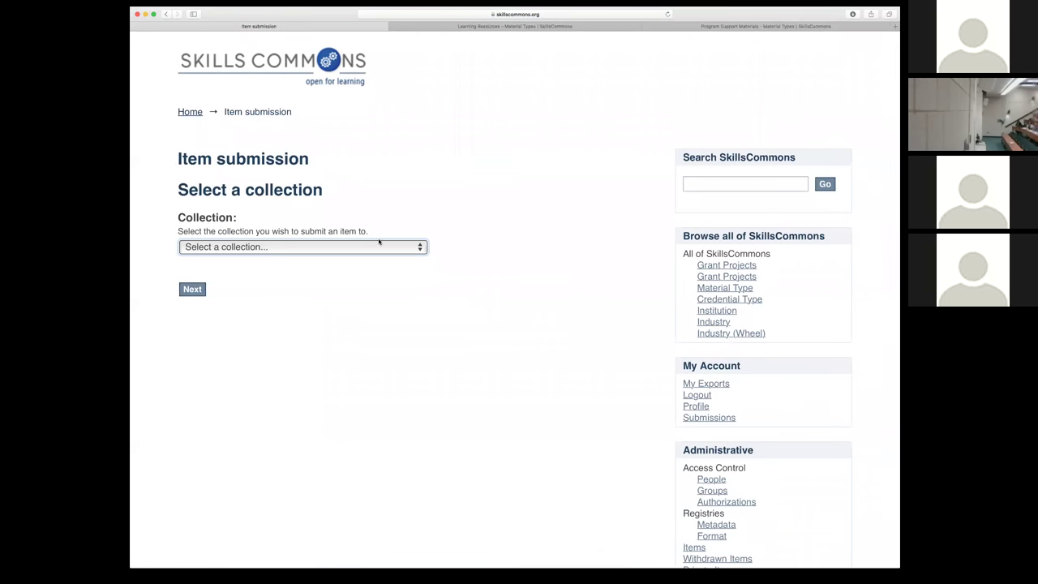
pyautogui.click(360, 249)
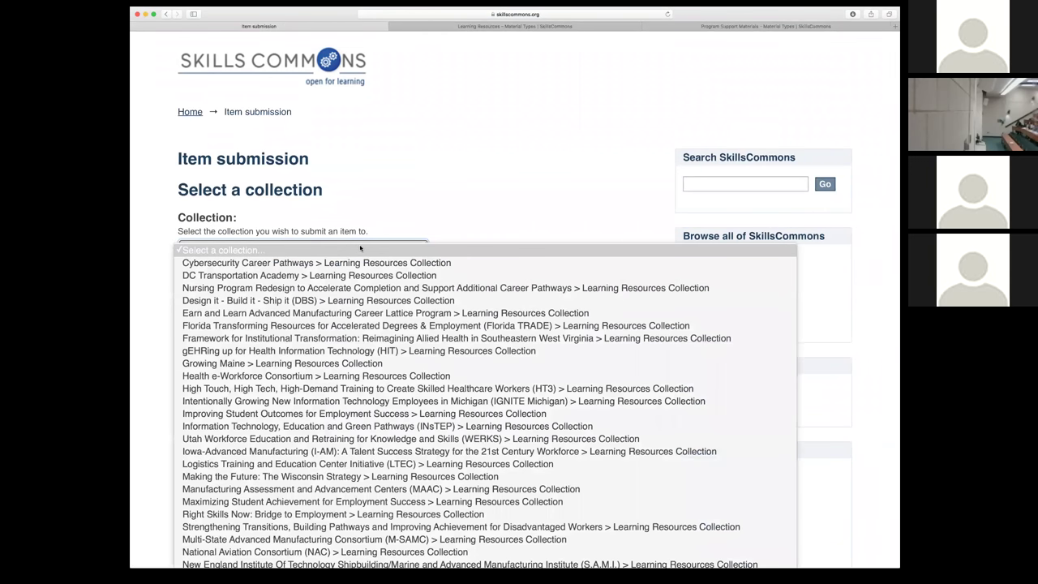
# Step: Choose 'Cybersecurity Career Pathways > Learning Resources Collection' as the collection and continue to Describe
pyautogui.click(287, 265)
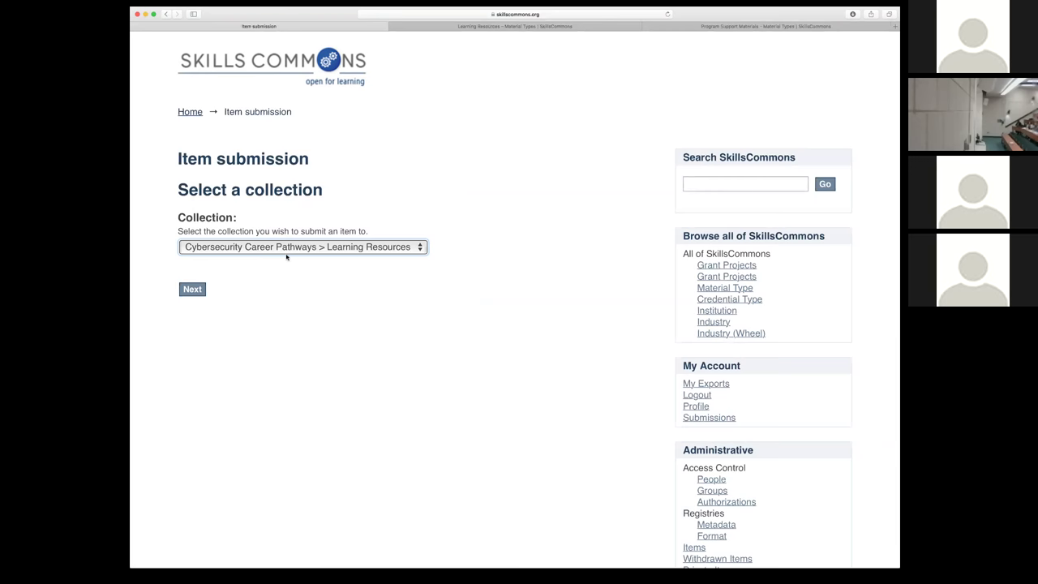
pyautogui.click(290, 254)
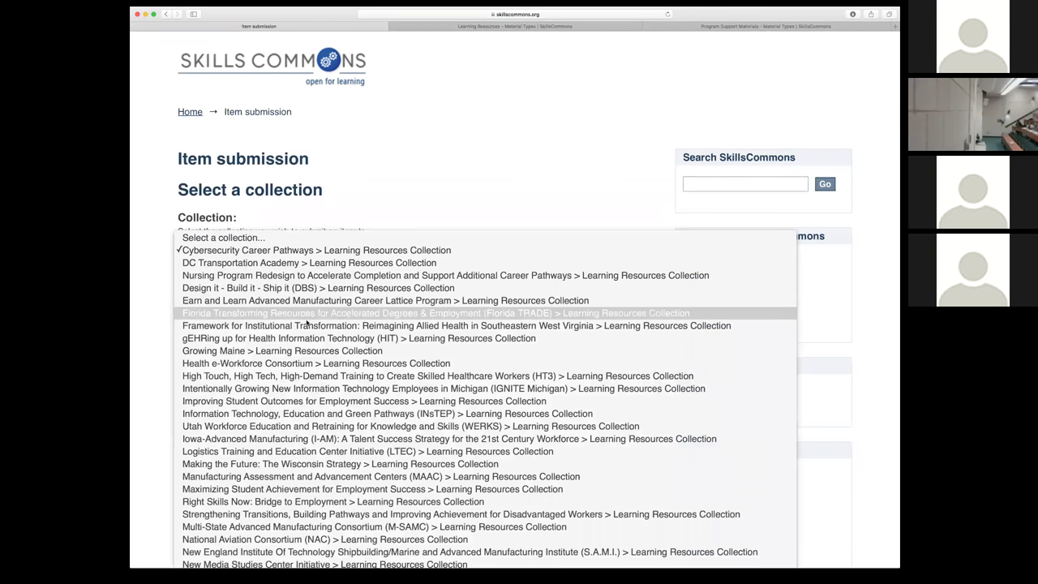
pyautogui.scroll(-8, 317, 392)
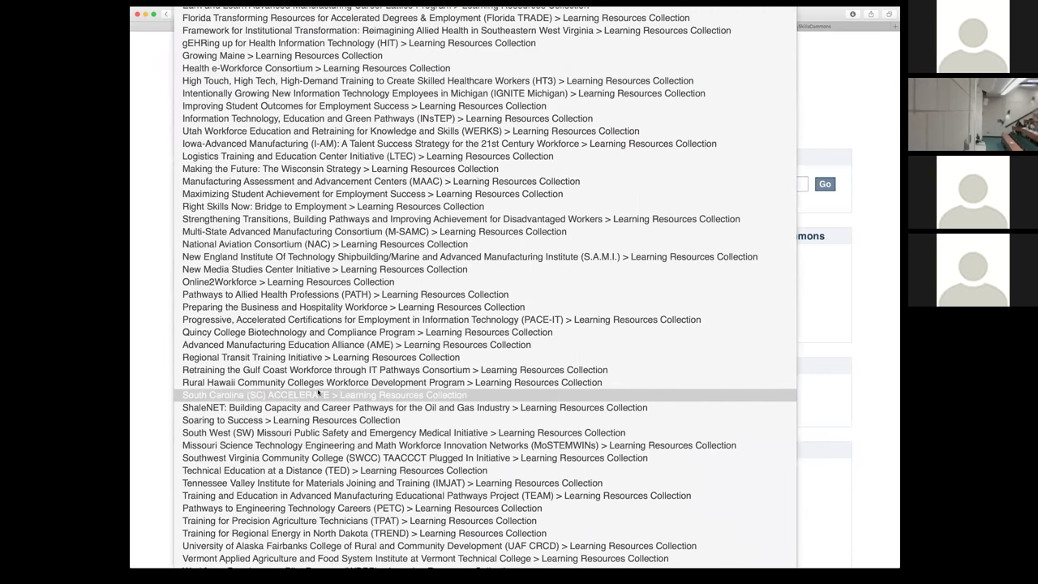
pyautogui.scroll(-15, 318, 392)
pyautogui.scroll(3, 318, 392)
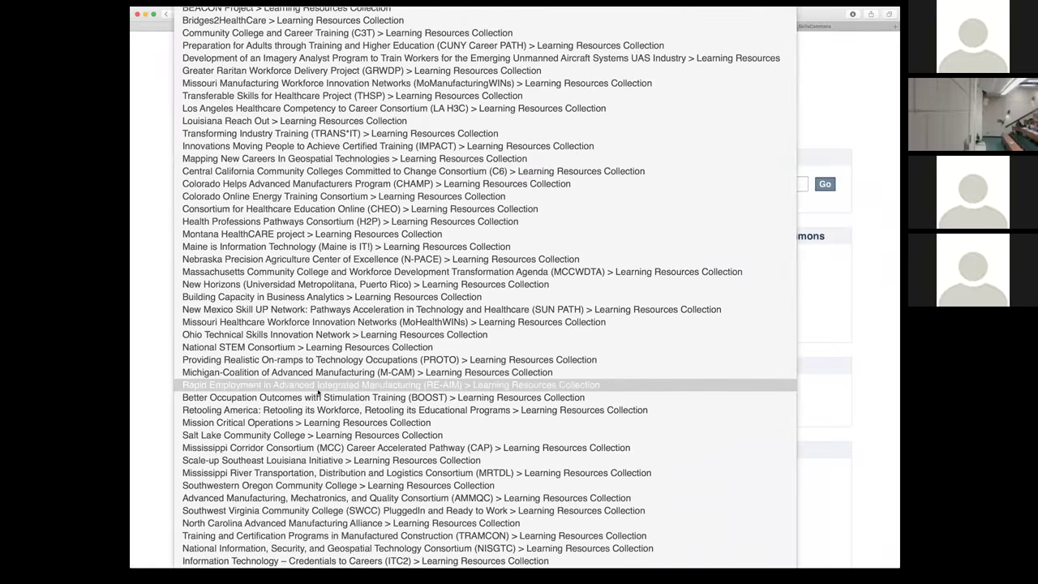
pyautogui.scroll(10, 318, 392)
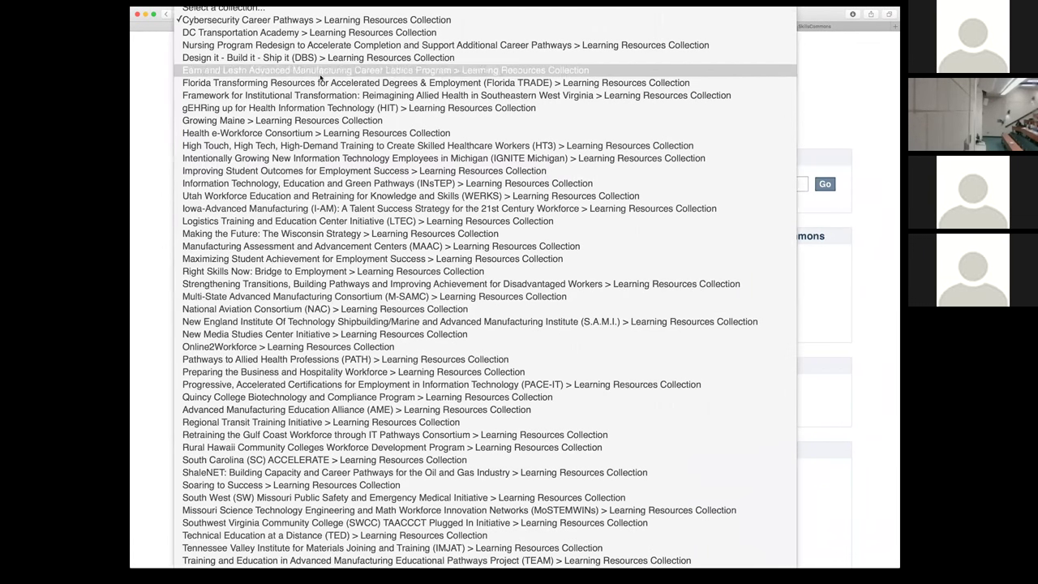
pyautogui.click(268, 22)
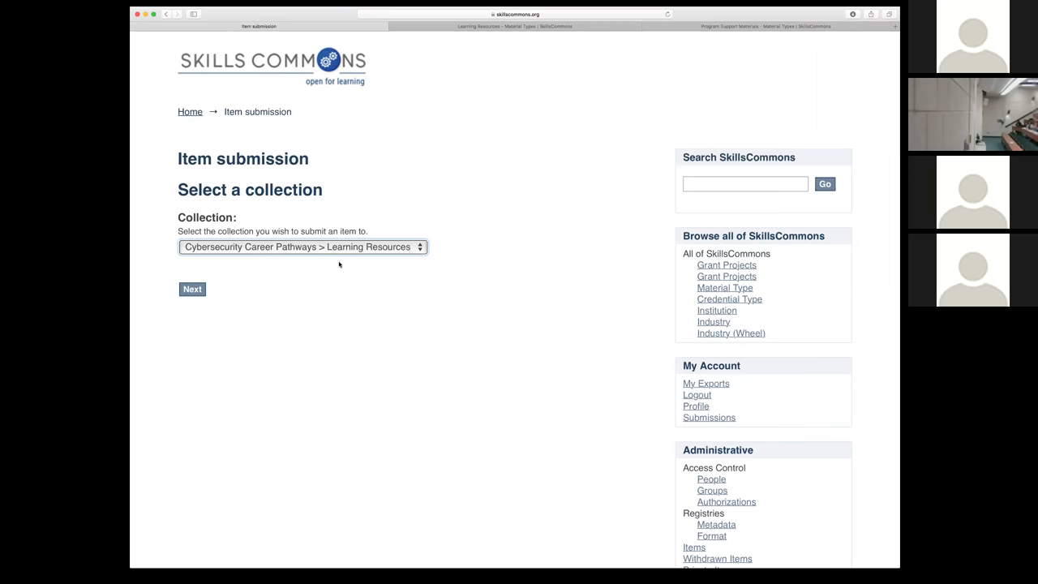
pyautogui.click(200, 290)
pyautogui.click(195, 290)
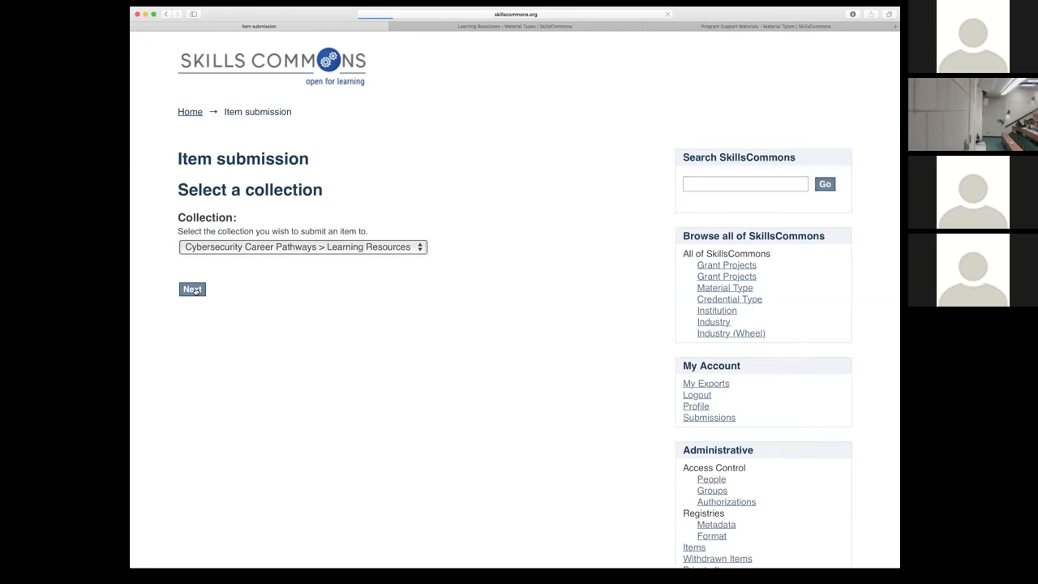
# Step: Paste 'TAACCCT Voluntary Accessibility Summary Template' into the Title field
pyautogui.click(194, 276)
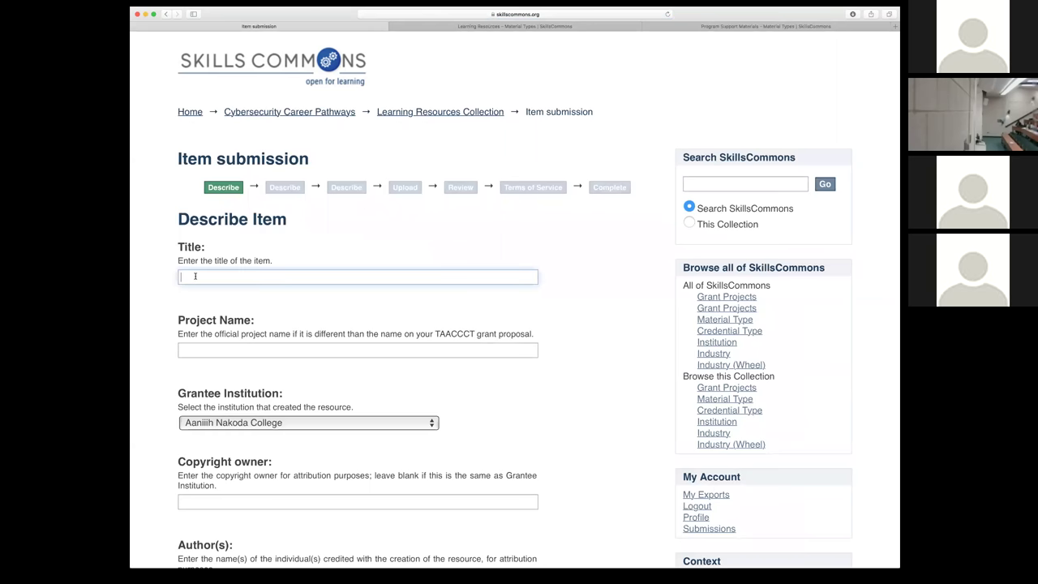
pyautogui.write('TAACCCT Voluntary Accessibility Summary Template')
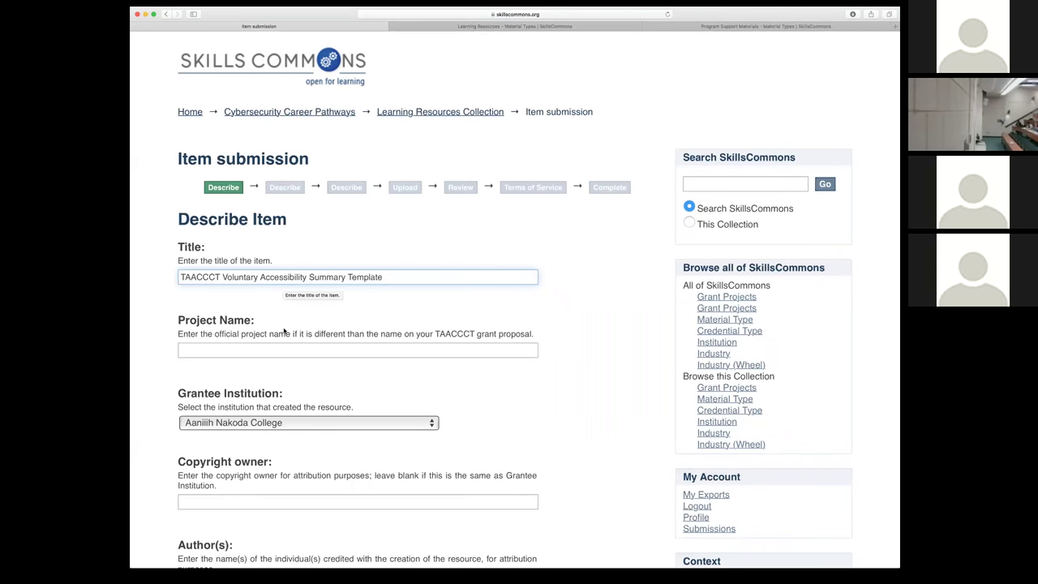
pyautogui.scroll(-2, 284, 329)
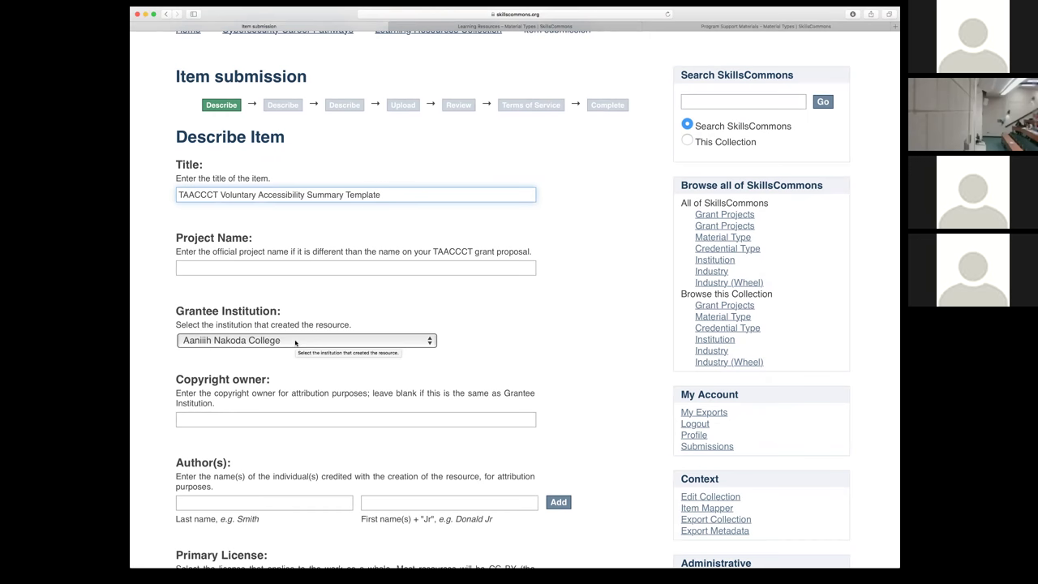
pyautogui.scroll(-3, 295, 342)
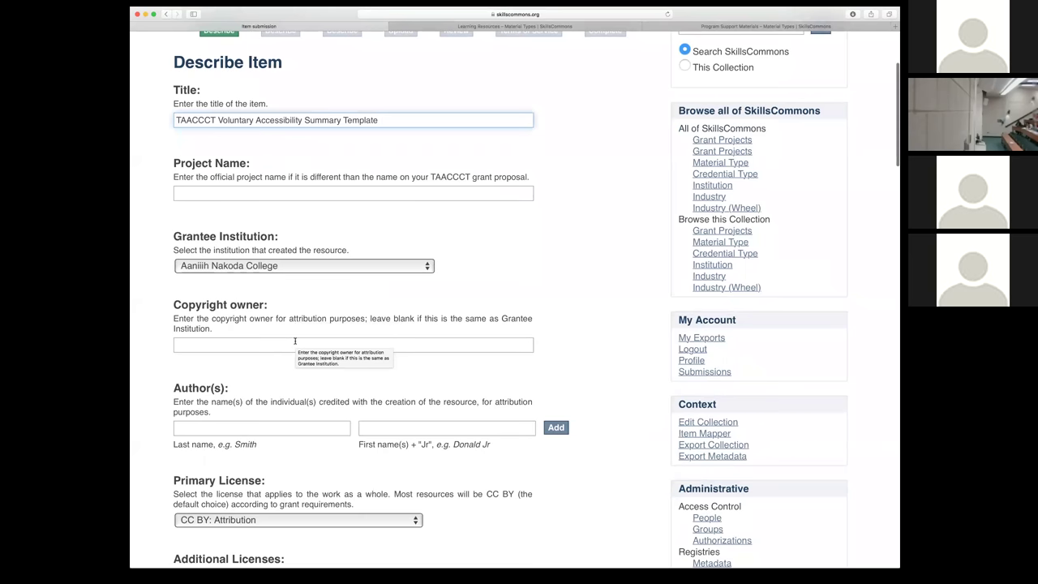
# Step: Pick CSU-MERLOT from the Grantee Institution dropdown
pyautogui.click(299, 268)
pyautogui.scroll(-5, 261, 406)
pyautogui.scroll(-12, 262, 407)
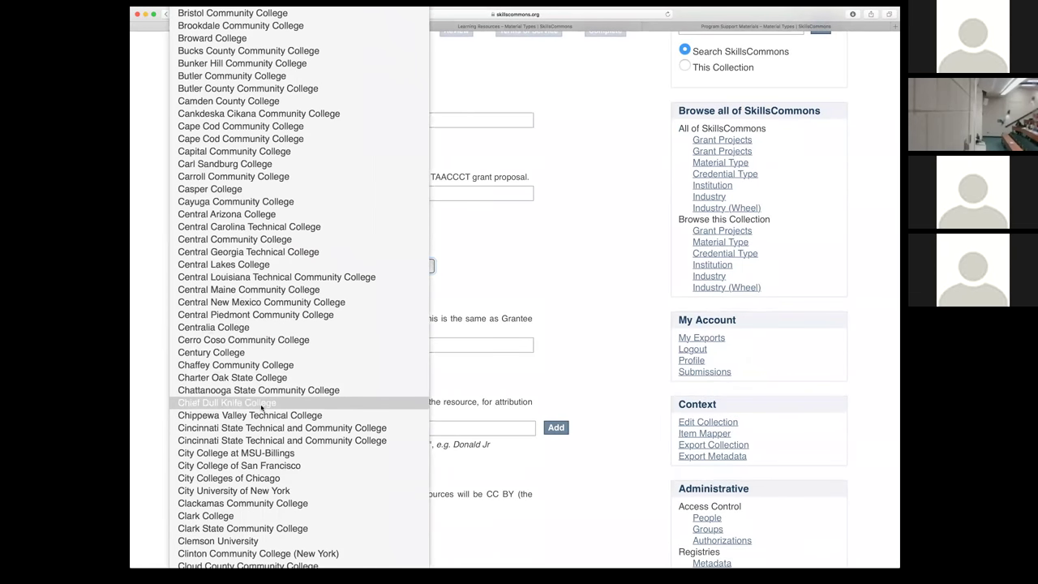
pyautogui.scroll(-5, 262, 408)
pyautogui.scroll(-12, 261, 407)
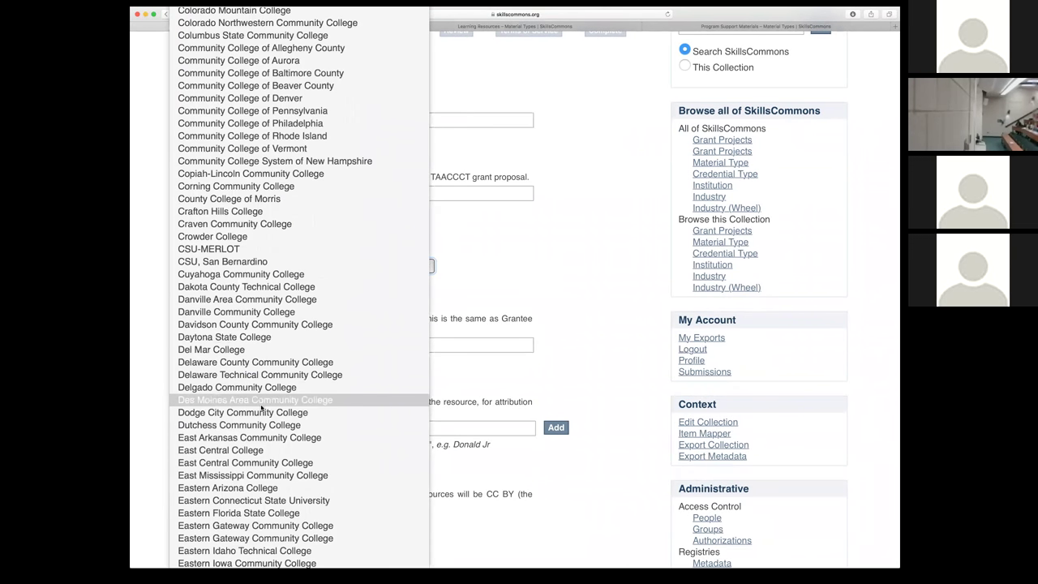
pyautogui.scroll(2, 261, 408)
pyautogui.click(197, 312)
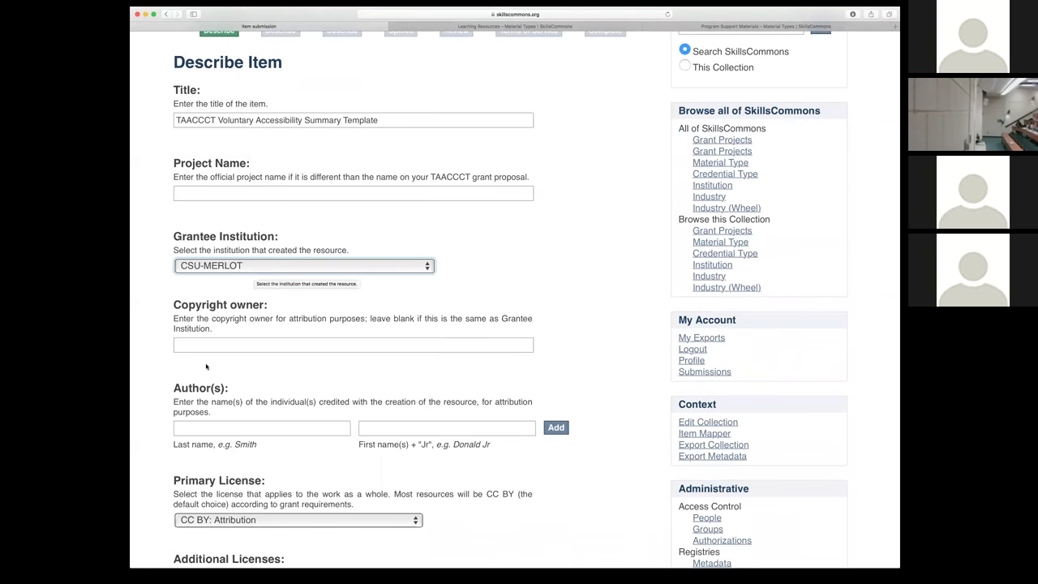
pyautogui.click(267, 269)
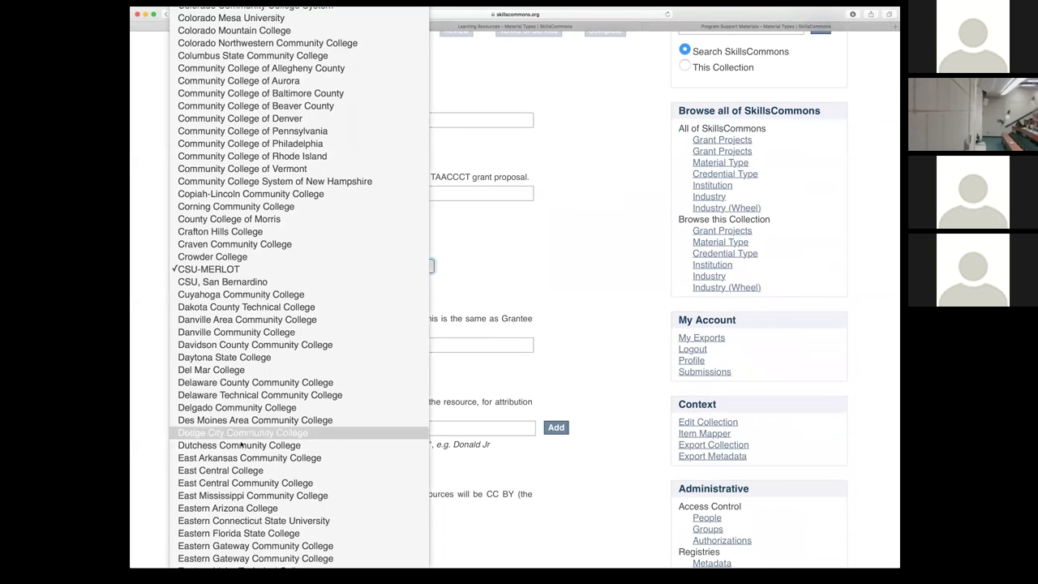
pyautogui.scroll(-20, 241, 435)
pyautogui.scroll(-15, 241, 435)
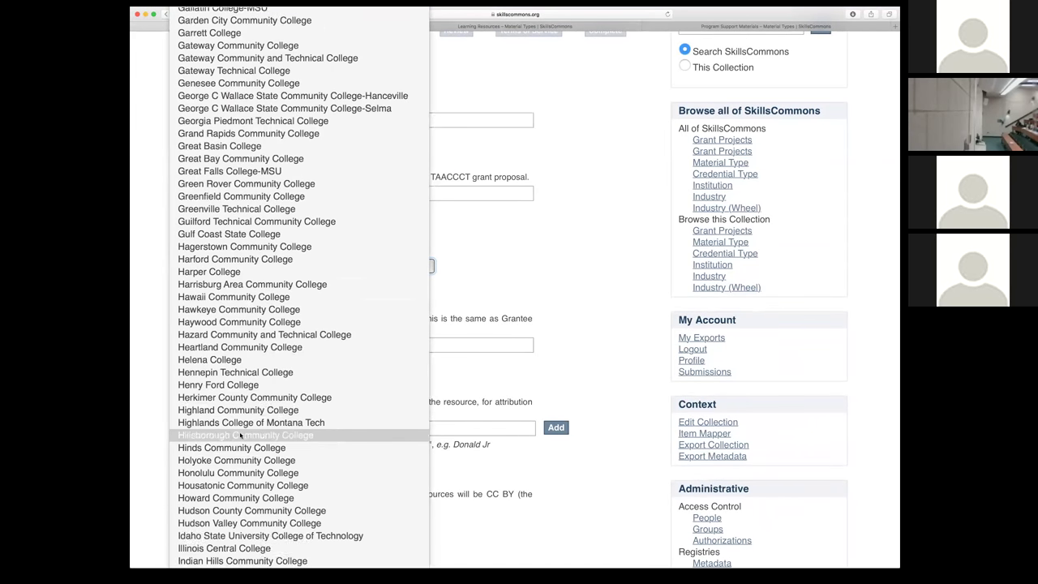
pyautogui.scroll(-5, 240, 435)
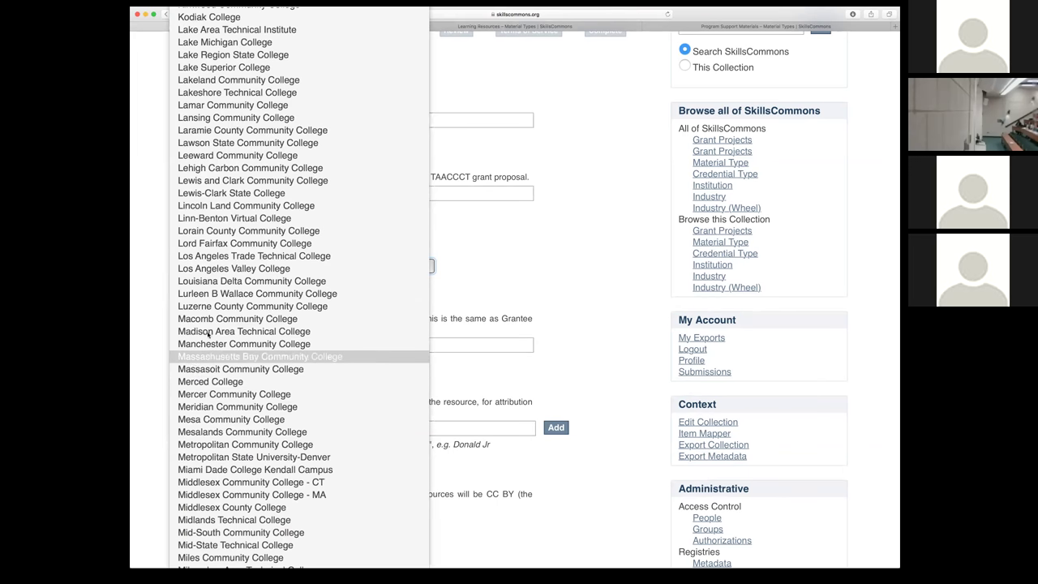
pyautogui.click(496, 276)
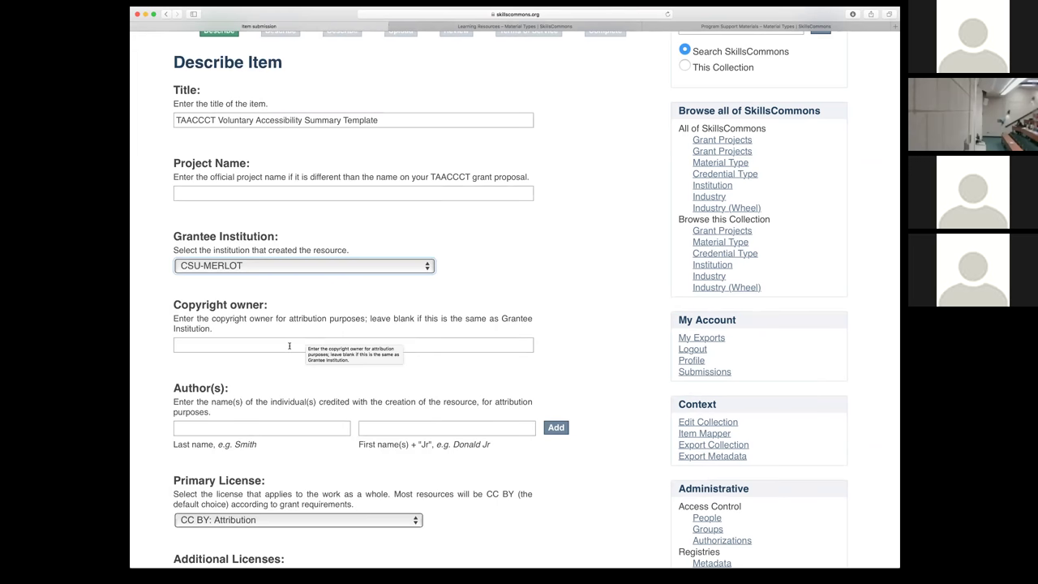
pyautogui.scroll(-3, 289, 346)
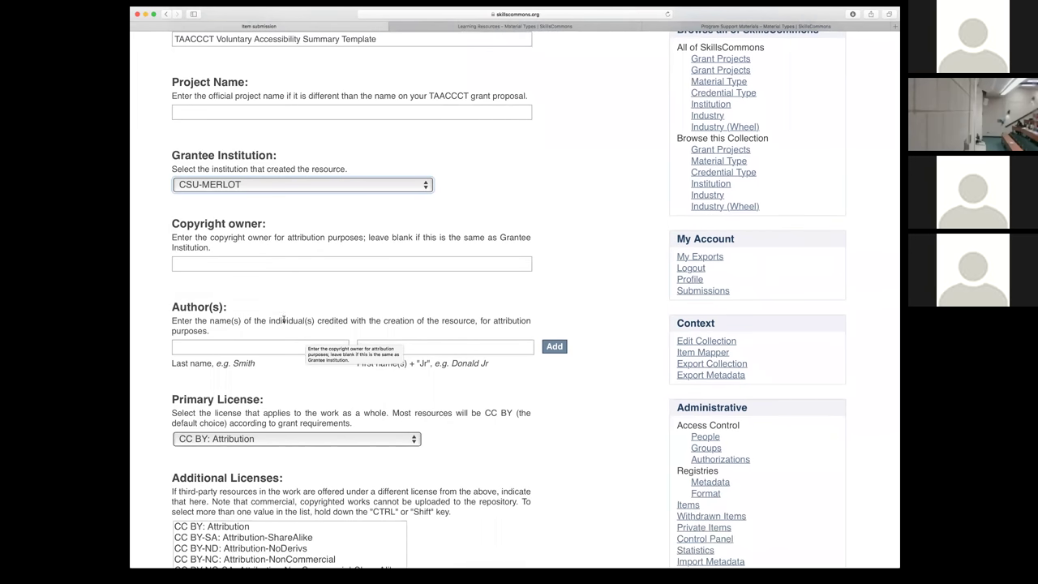
pyautogui.click(216, 261)
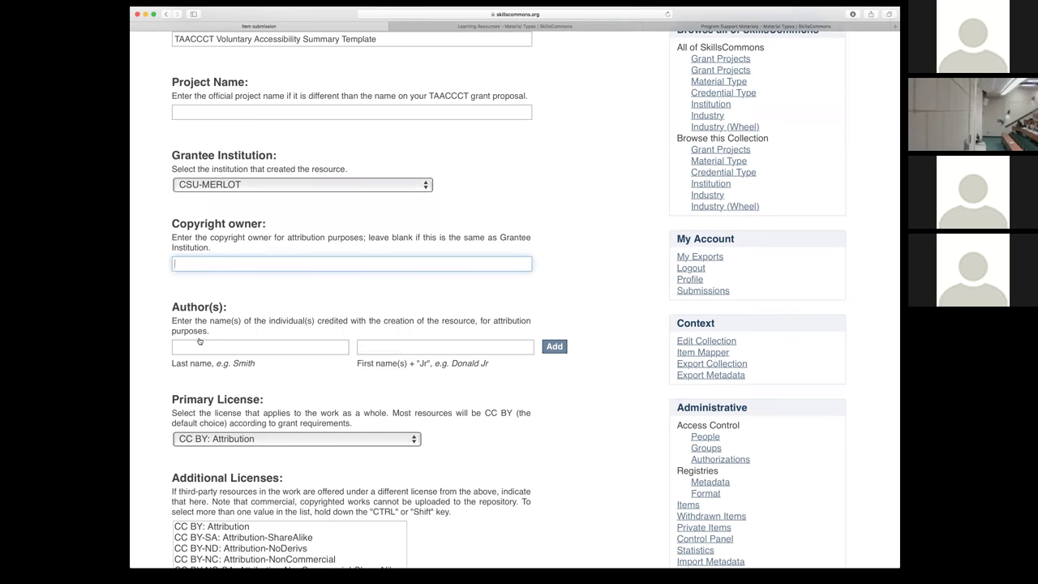
pyautogui.click(193, 307)
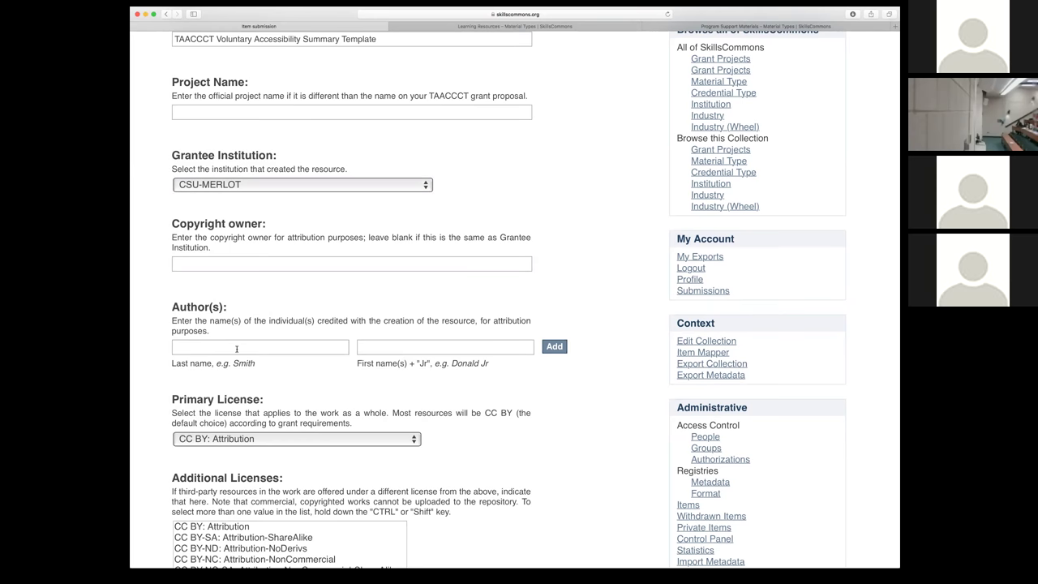
pyautogui.scroll(-3, 237, 348)
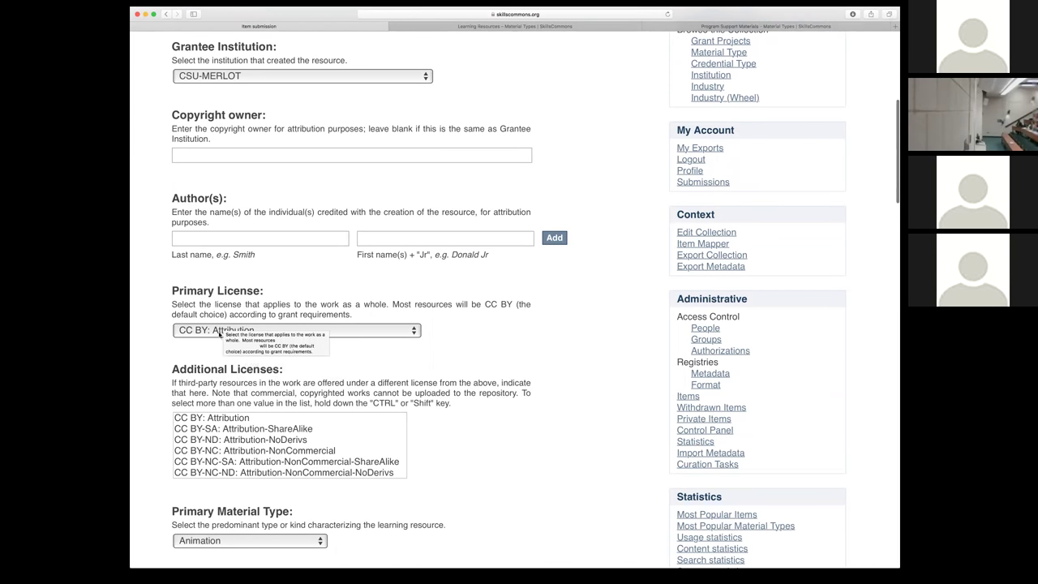
pyautogui.scroll(-3, 218, 332)
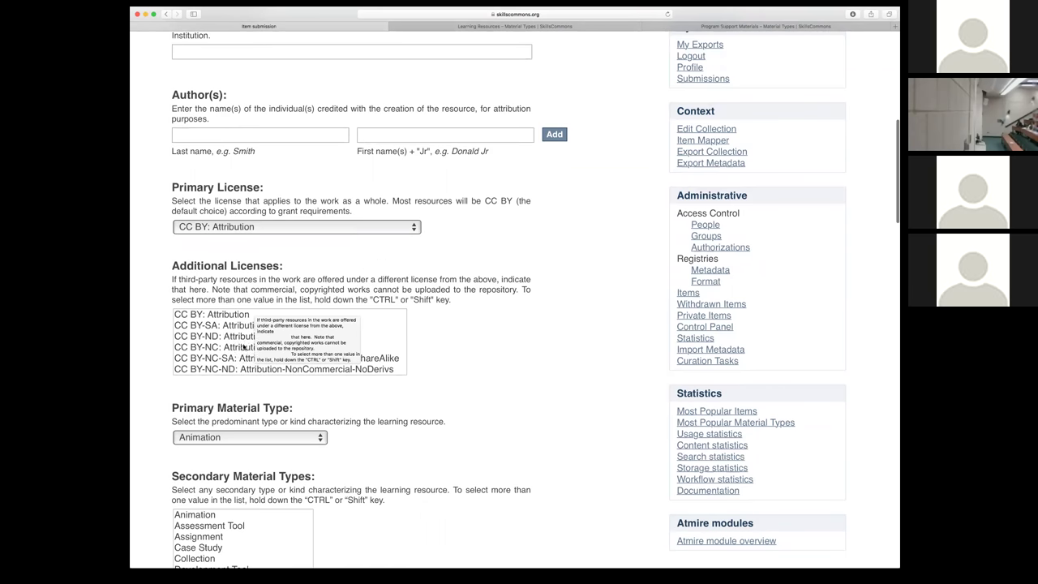
pyautogui.scroll(-3, 243, 347)
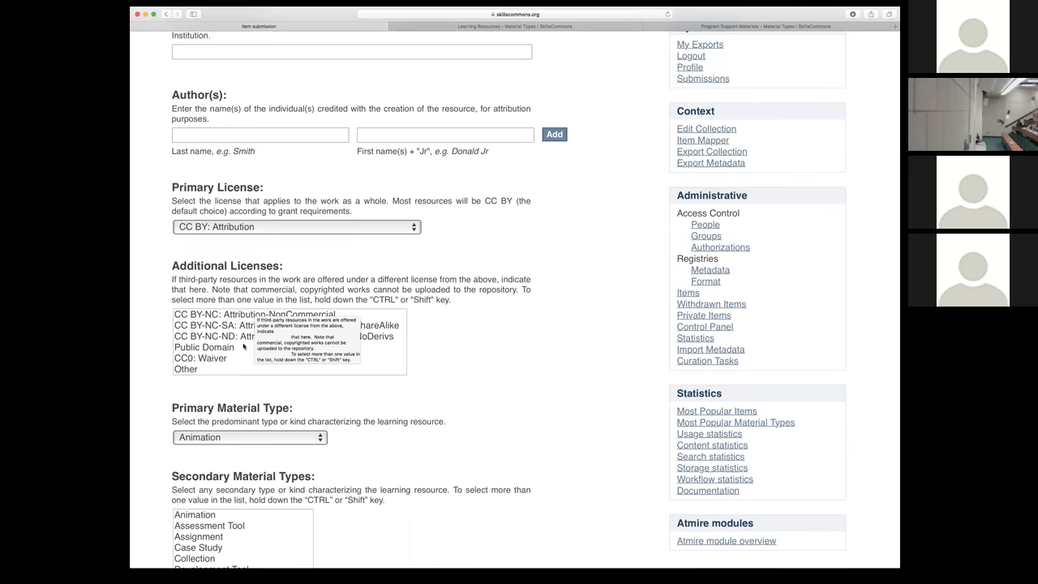
pyautogui.scroll(-3, 241, 387)
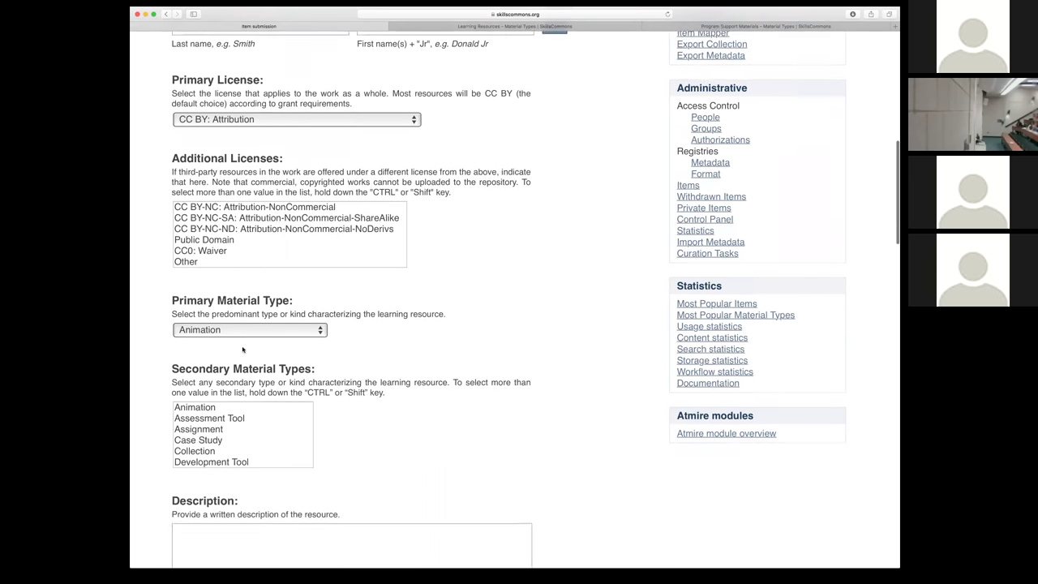
# Step: Choose Assessment Tool as the Primary Material Type
pyautogui.click(239, 317)
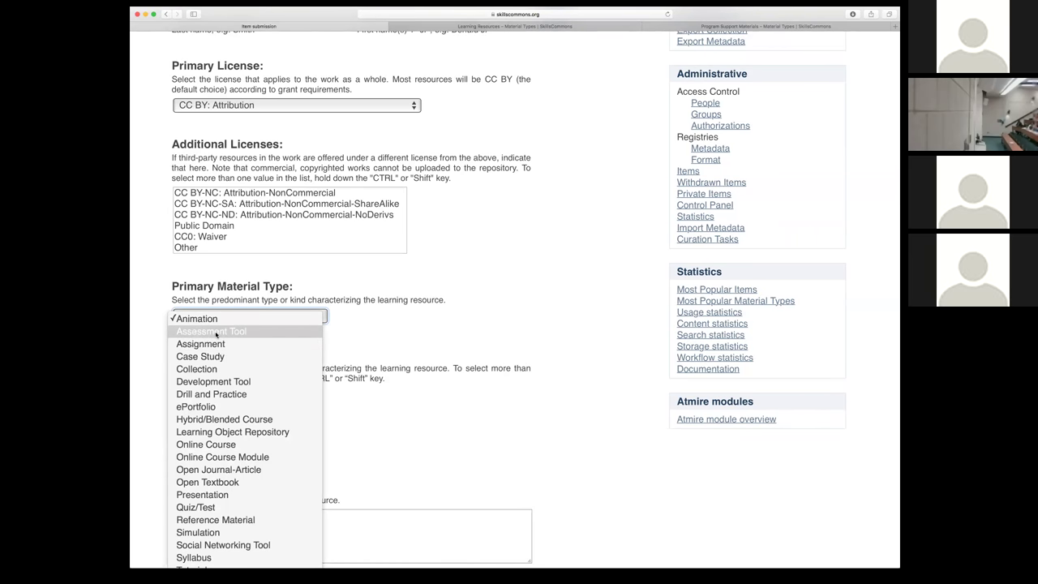
pyautogui.click(215, 334)
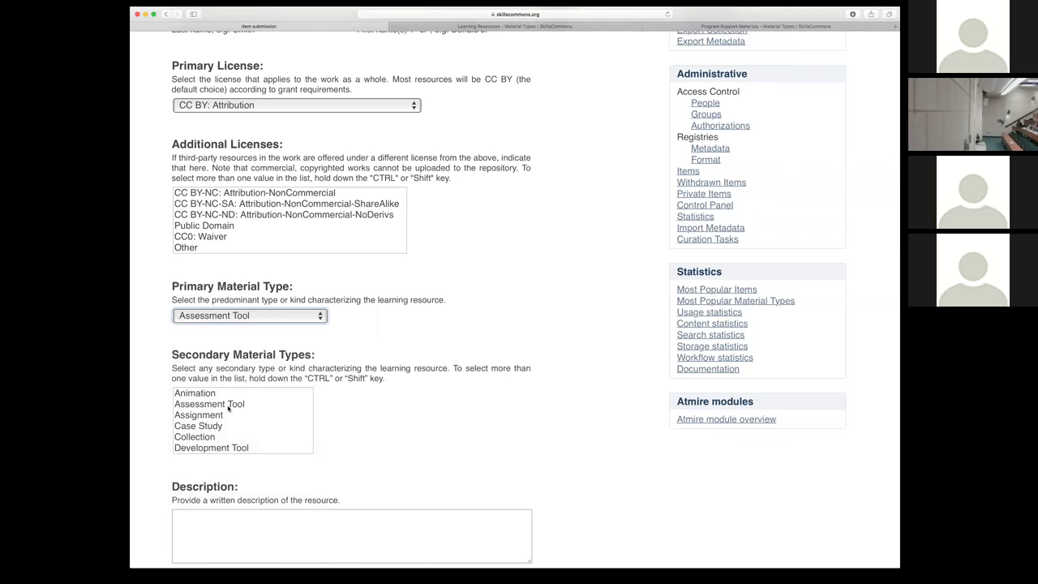
pyautogui.scroll(-1, 232, 401)
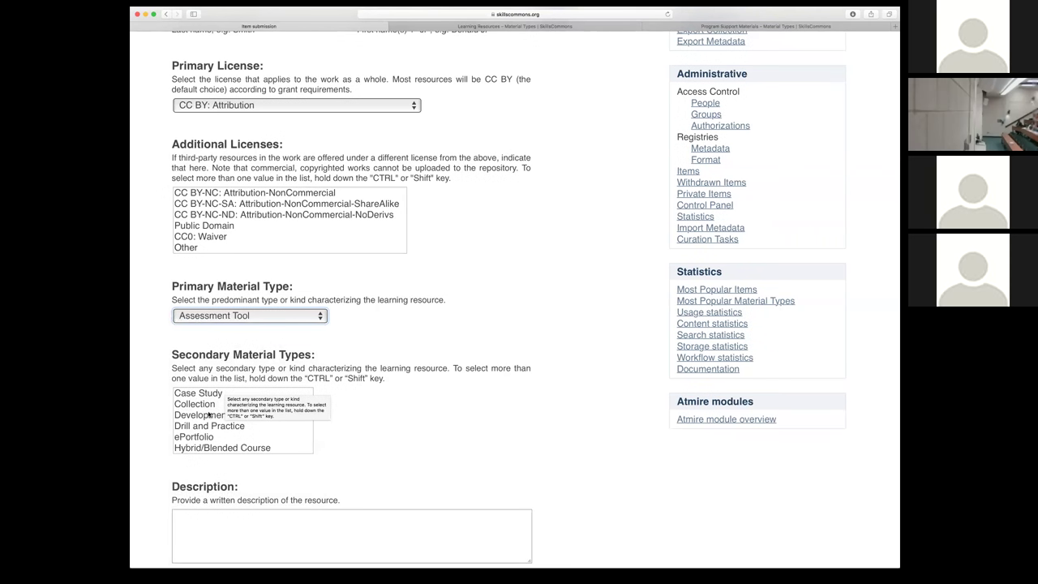
pyautogui.scroll(-1, 208, 414)
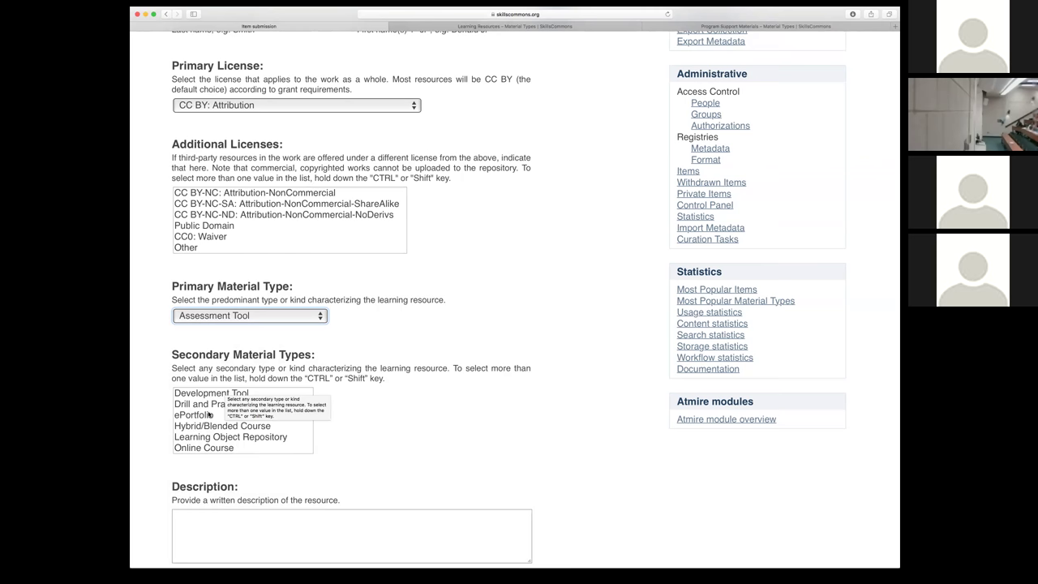
# Step: Select ePortfolio as the only Secondary Material Type
pyautogui.click(196, 425)
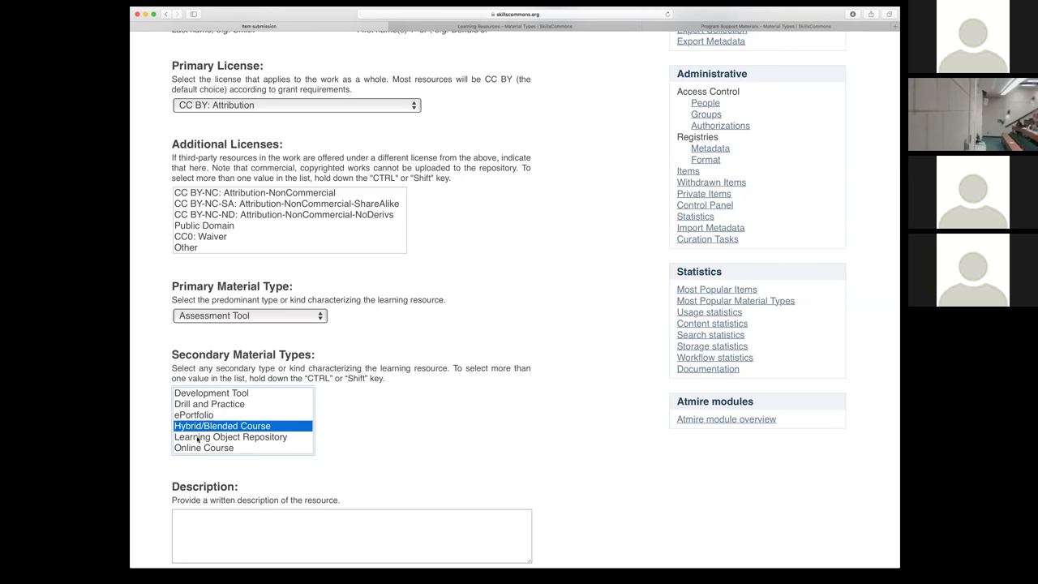
pyautogui.keyDown('shift'); pyautogui.click(199, 440); pyautogui.keyUp('shift')
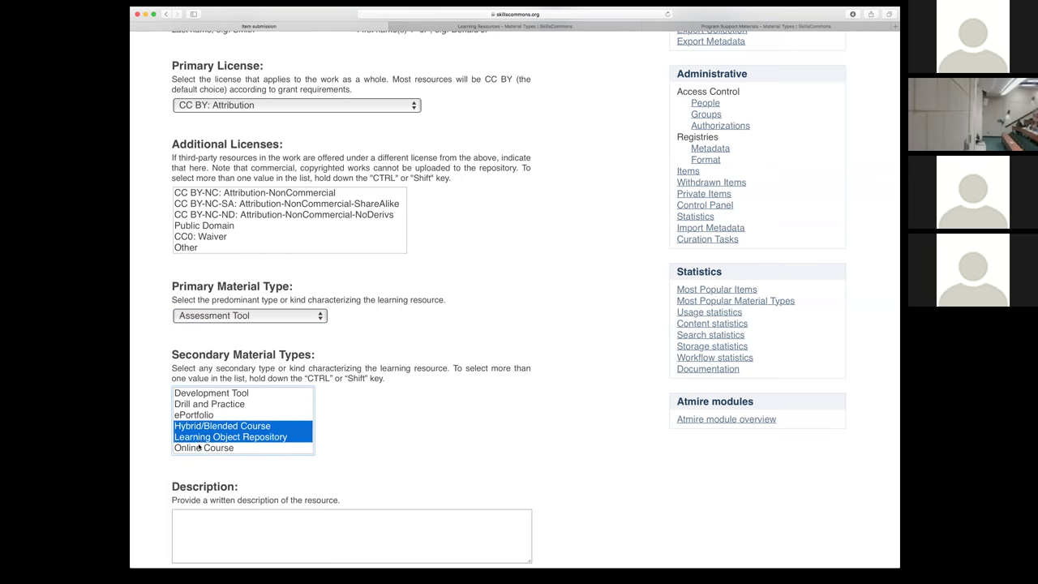
pyautogui.keyDown('shift'); pyautogui.click(199, 447); pyautogui.keyUp('shift')
pyautogui.click(231, 426)
pyautogui.click(260, 417)
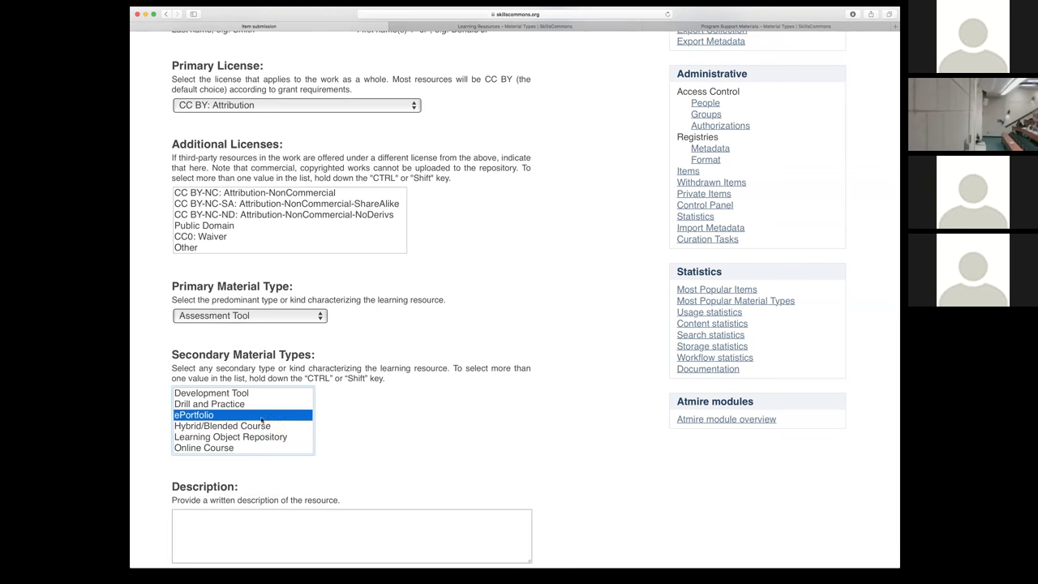
pyautogui.scroll(8, 222, 404)
pyautogui.scroll(-10, 222, 404)
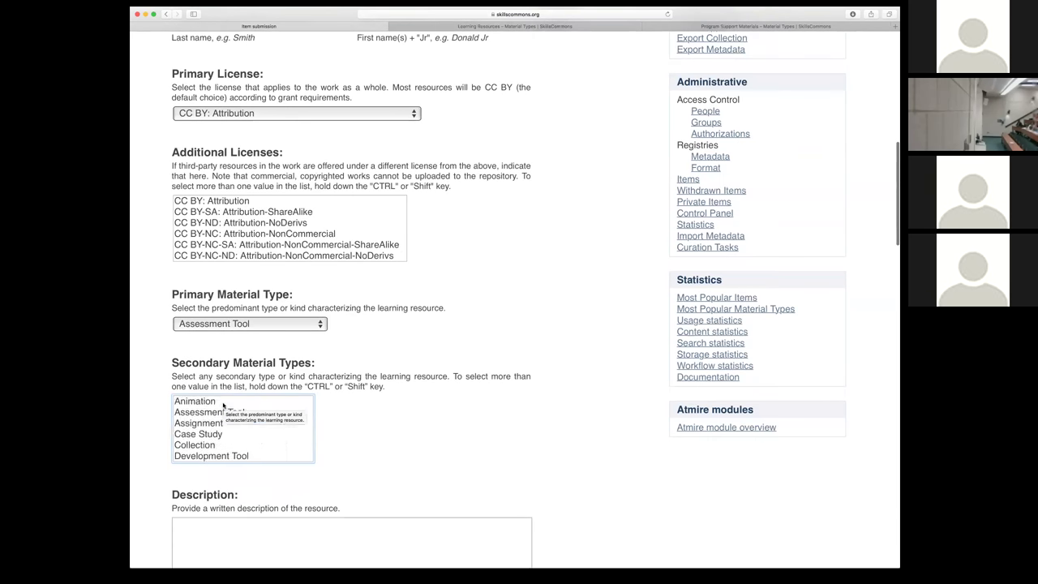
pyautogui.scroll(-10, 223, 404)
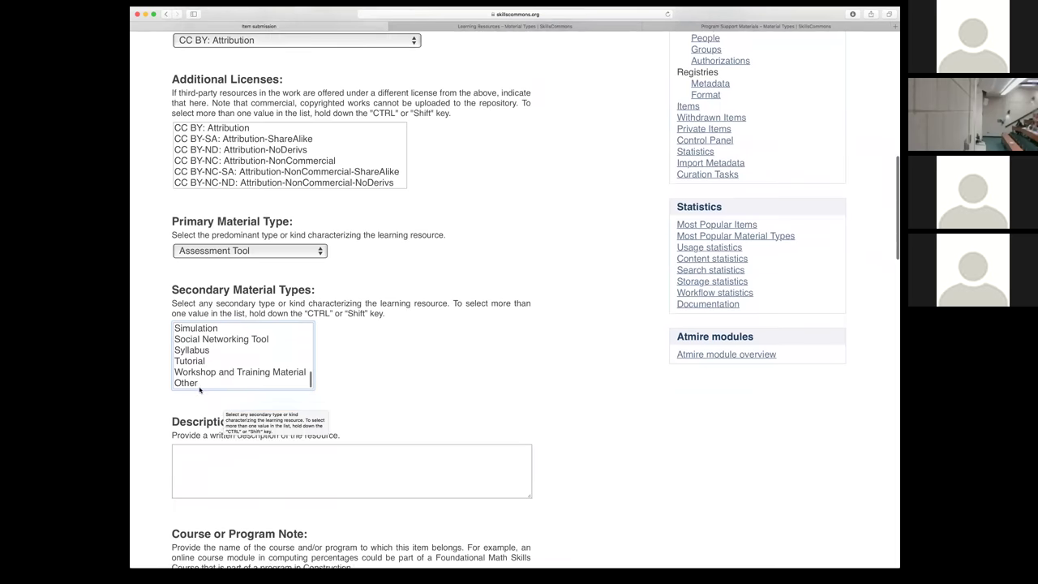
pyautogui.scroll(3, 281, 351)
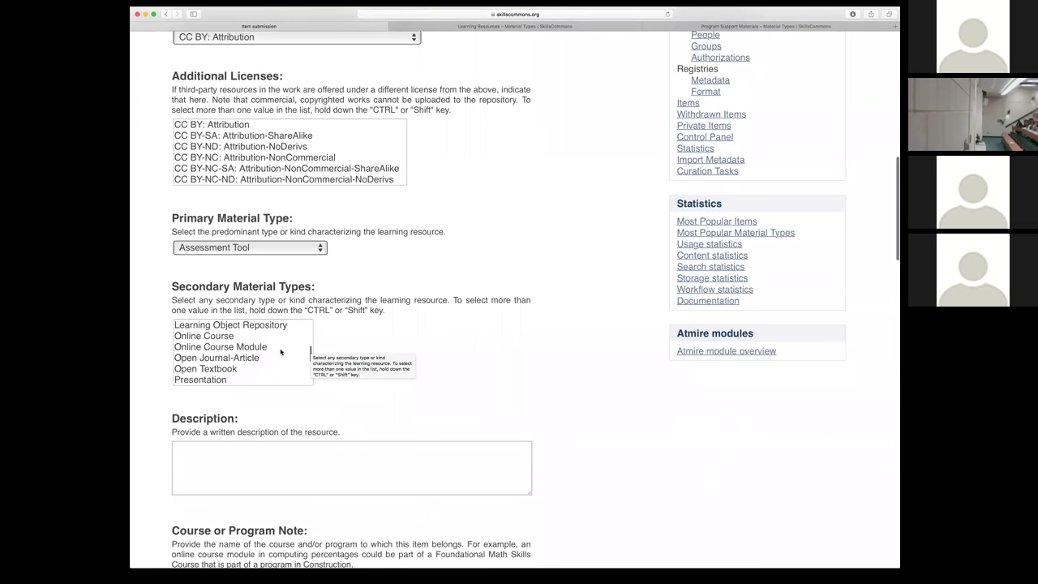
pyautogui.scroll(3, 281, 351)
pyautogui.scroll(-2, 209, 369)
# Step: Type 'This is a voluntary template to verify content has met SGA requirement.' as the description
pyautogui.click(203, 373)
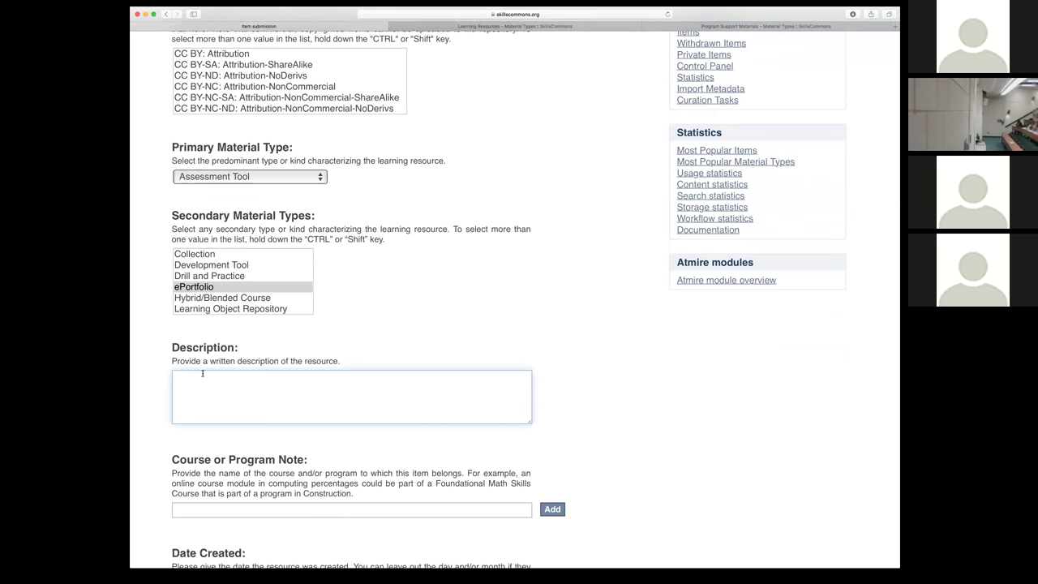
pyautogui.write('This is a voluntary templay')
pyautogui.press('BackSpace')
pyautogui.press('BackSpace')
pyautogui.press('BackSpace')
pyautogui.write('ate')
pyautogui.write('.')
pyautogui.press('BackSpace')
pyautogui.write('to d')
pyautogui.press('BackSpace')
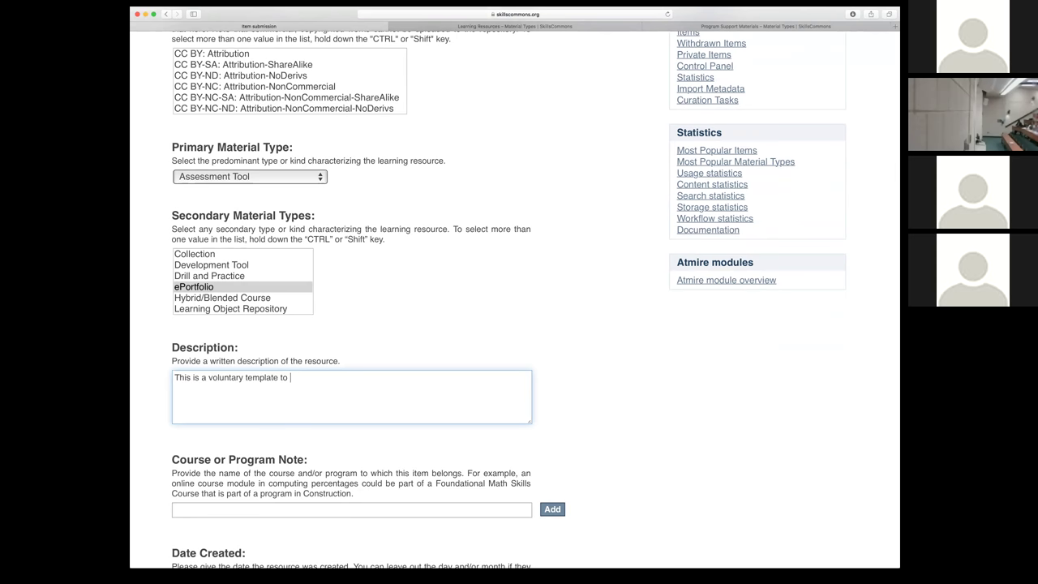
pyautogui.write('verify content has met SGA s')
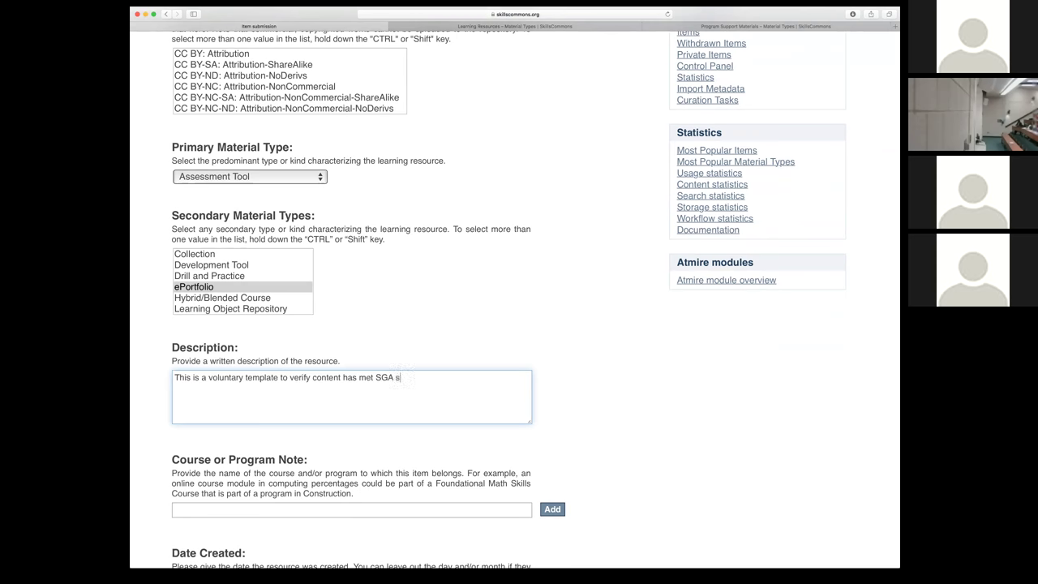
pyautogui.press('BackSpace')
pyautogui.write('requirement.')
# Step: Set Date Created to year 2017, month May, day 23
pyautogui.scroll(-5, 223, 471)
pyautogui.click(224, 372)
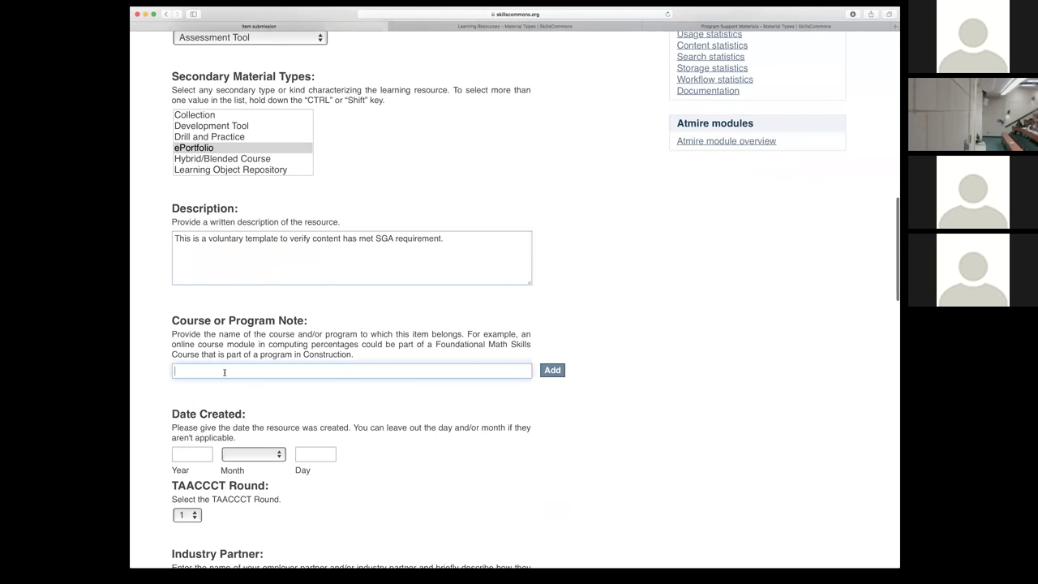
pyautogui.scroll(-1, 257, 355)
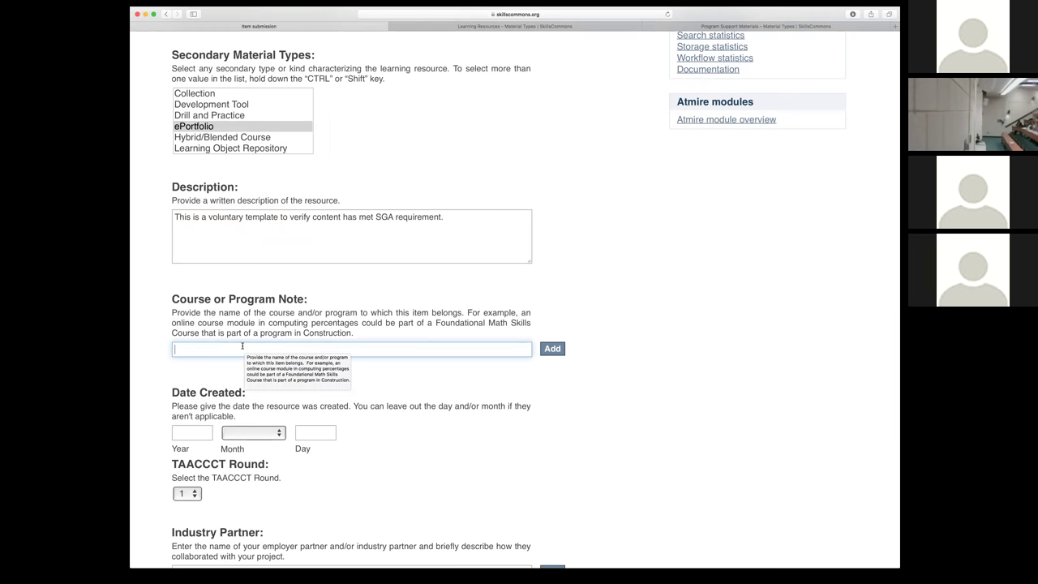
pyautogui.scroll(-1, 241, 346)
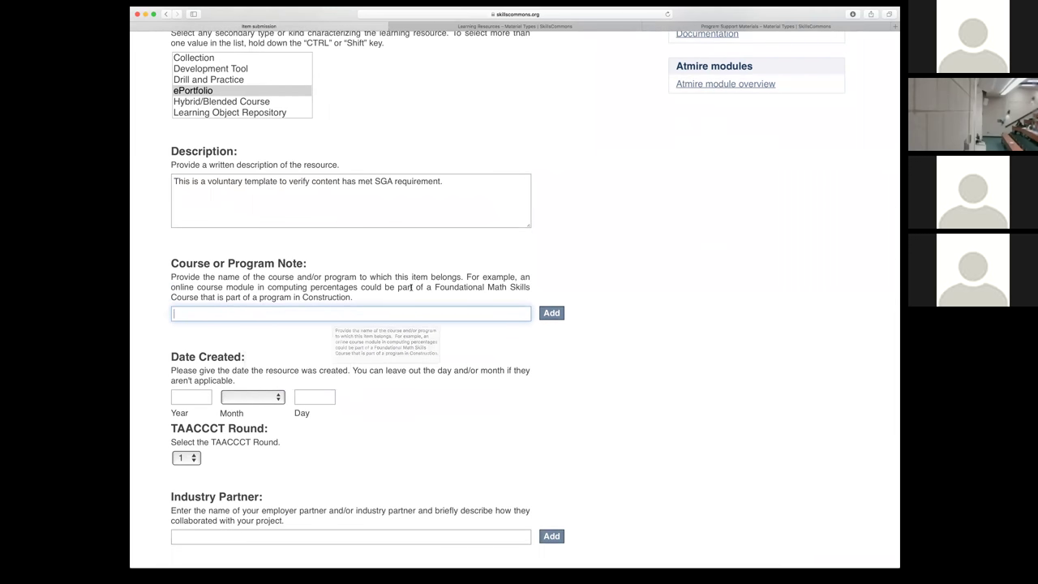
pyautogui.moveTo(398, 287); pyautogui.dragTo(440, 288)
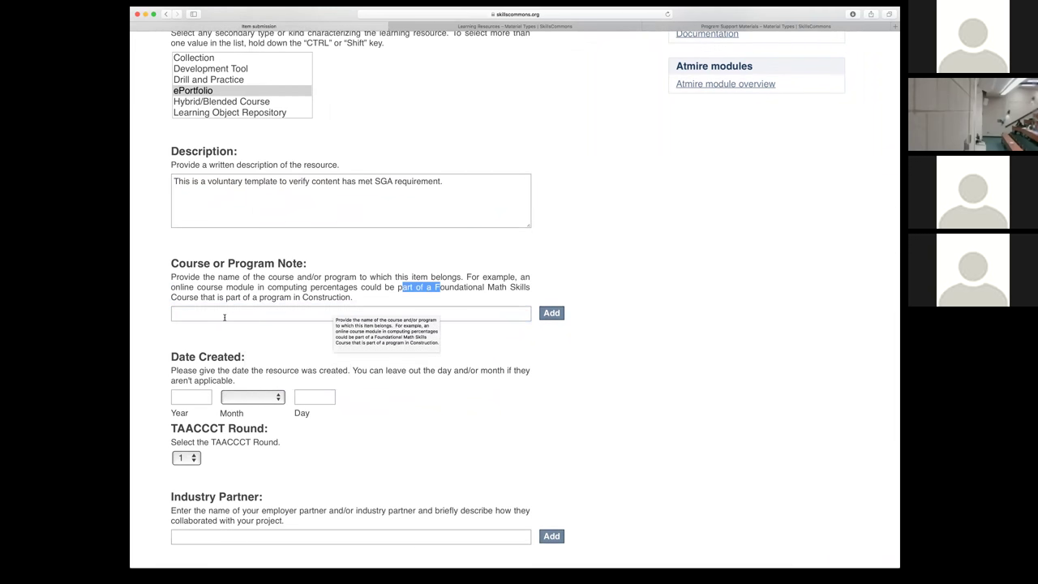
pyautogui.scroll(-1, 227, 318)
pyautogui.click(195, 362)
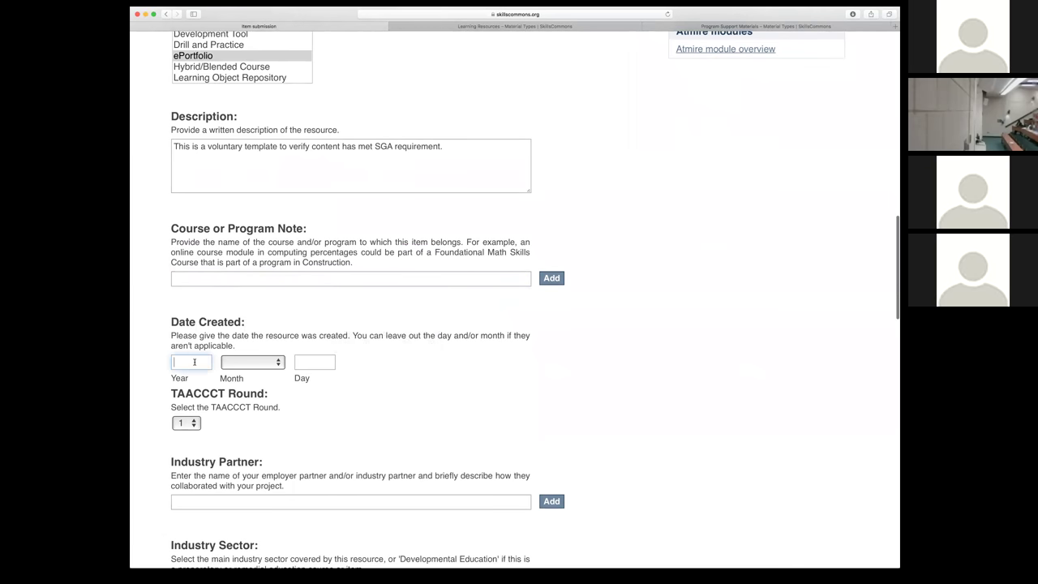
pyautogui.write('2017')
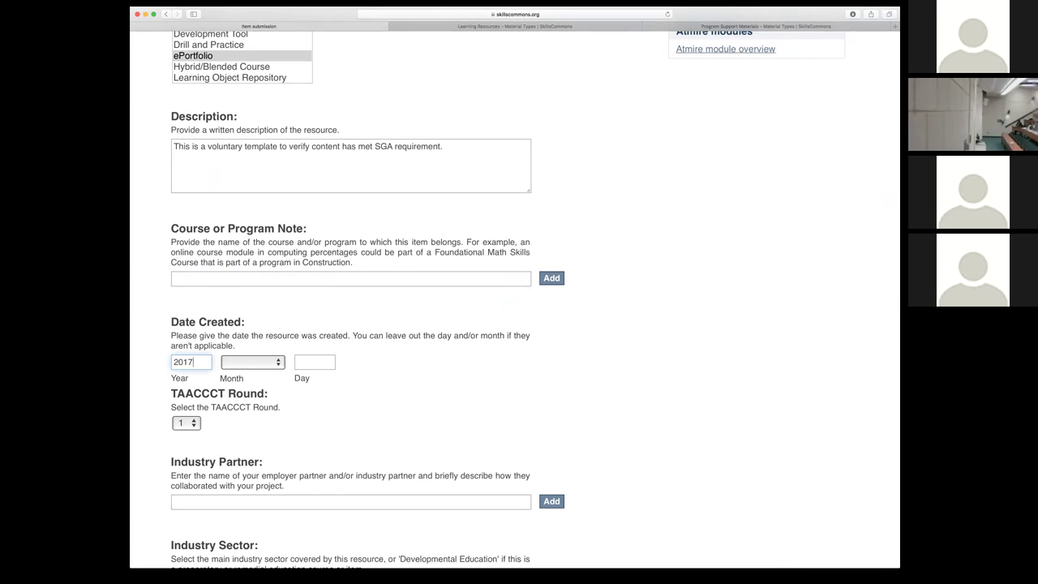
pyautogui.click(248, 363)
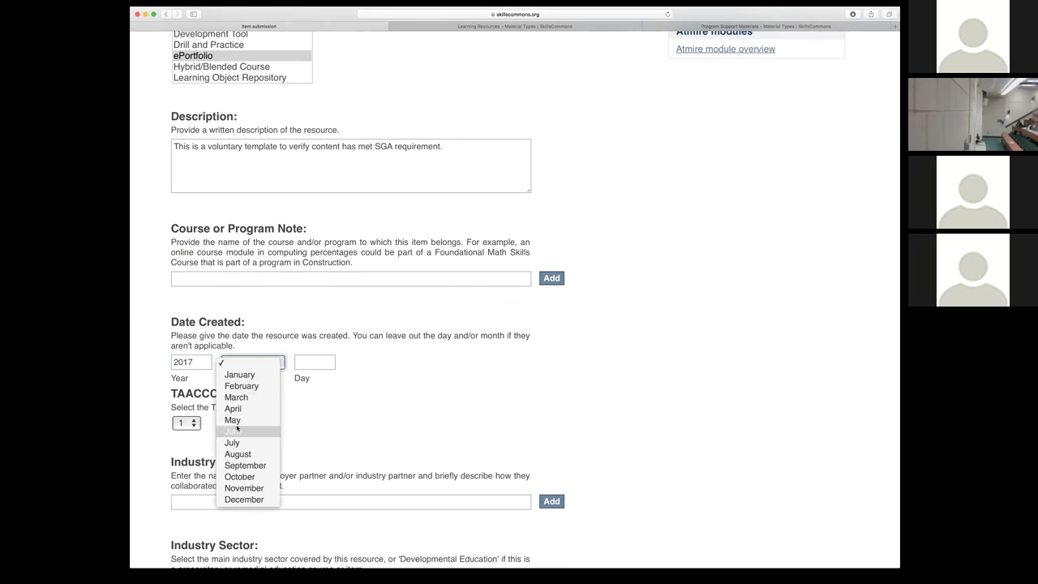
pyautogui.click(244, 419)
pyautogui.click(308, 365)
pyautogui.write('23')
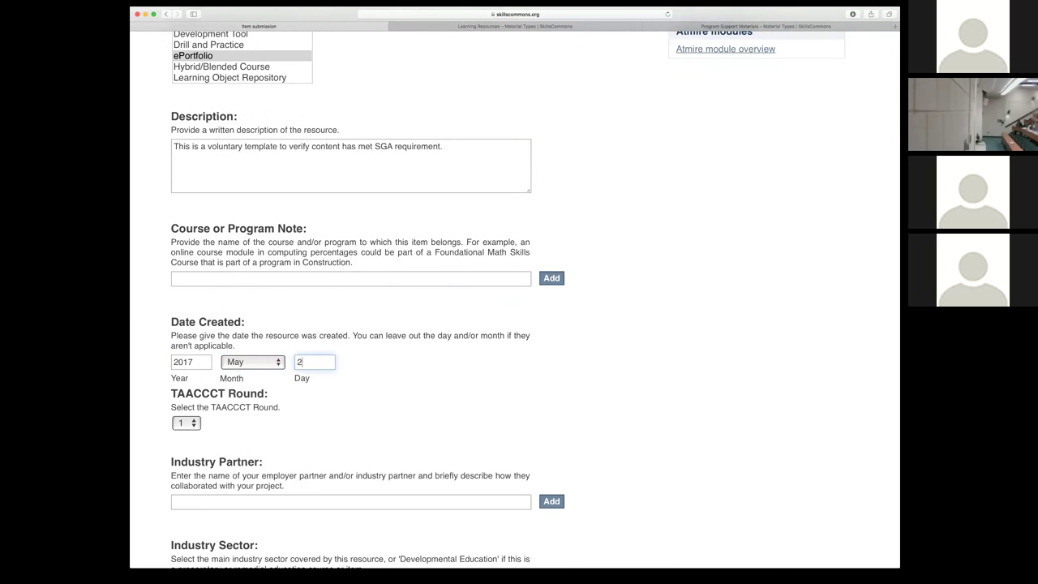
# Step: Set TAACCCT Round to 3 and enter 'Department of Labor' as Industry Partner
pyautogui.click(192, 424)
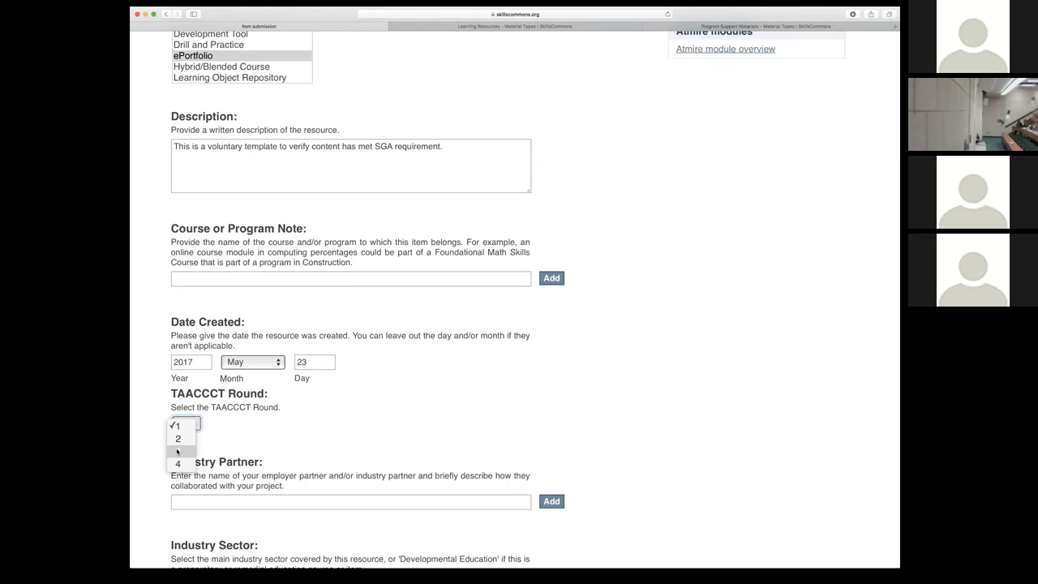
pyautogui.click(176, 451)
pyautogui.scroll(-3, 232, 443)
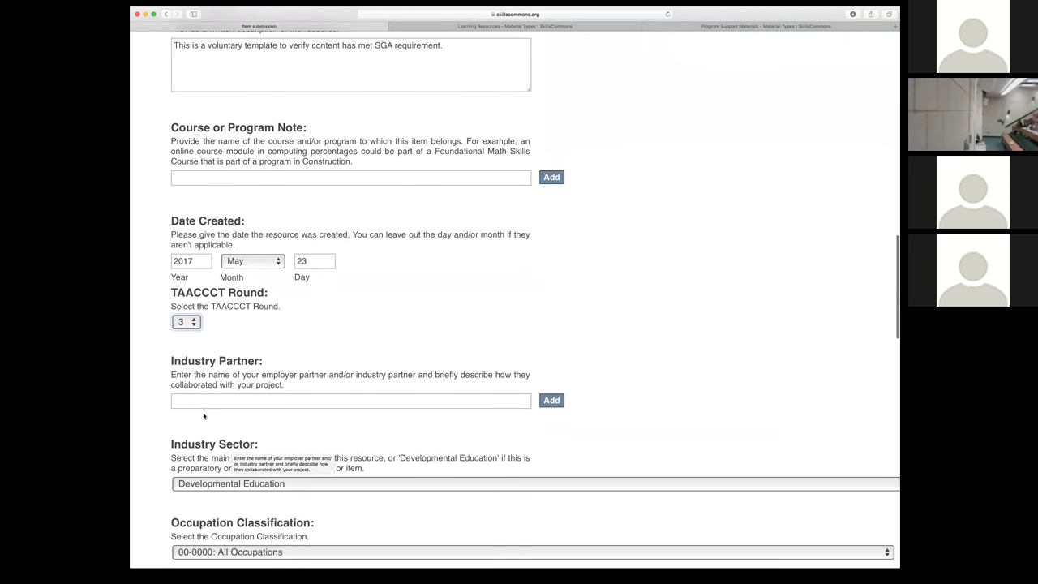
pyautogui.click(188, 387)
pyautogui.write('Depa')
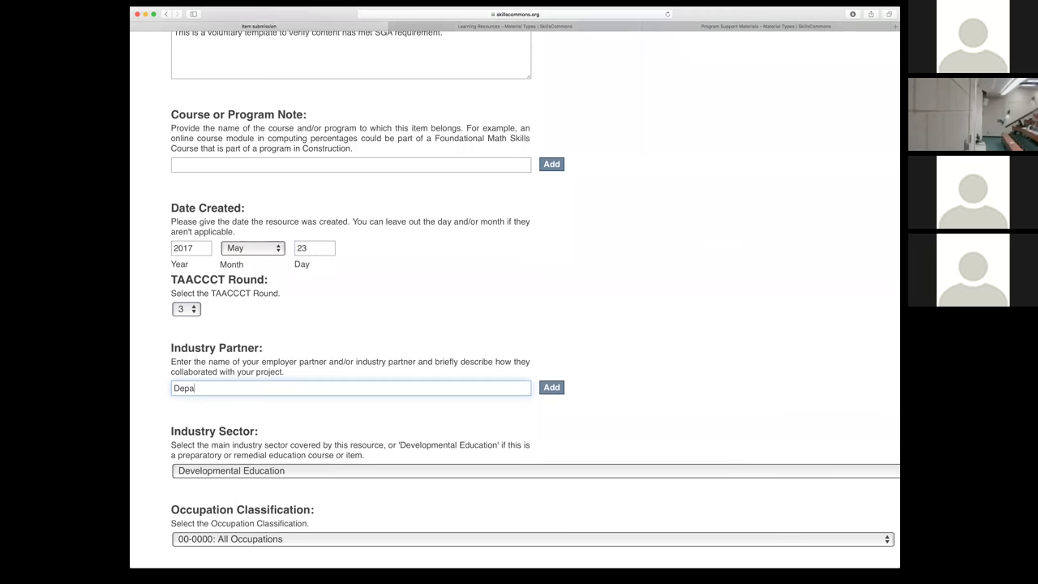
pyautogui.write('rtment of Labor')
pyautogui.scroll(-2, 224, 421)
pyautogui.scroll(-3, 224, 434)
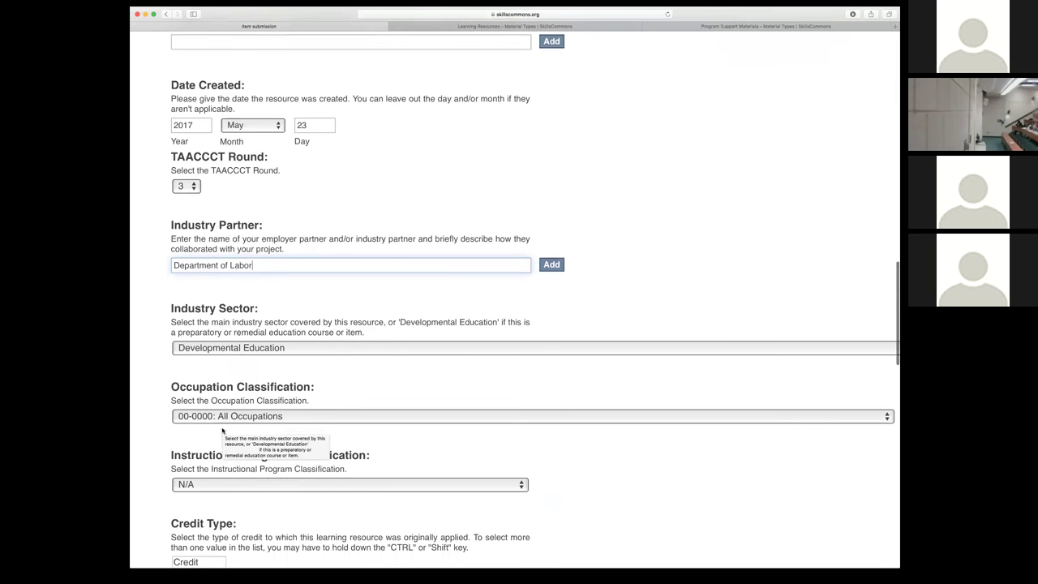
pyautogui.click(241, 323)
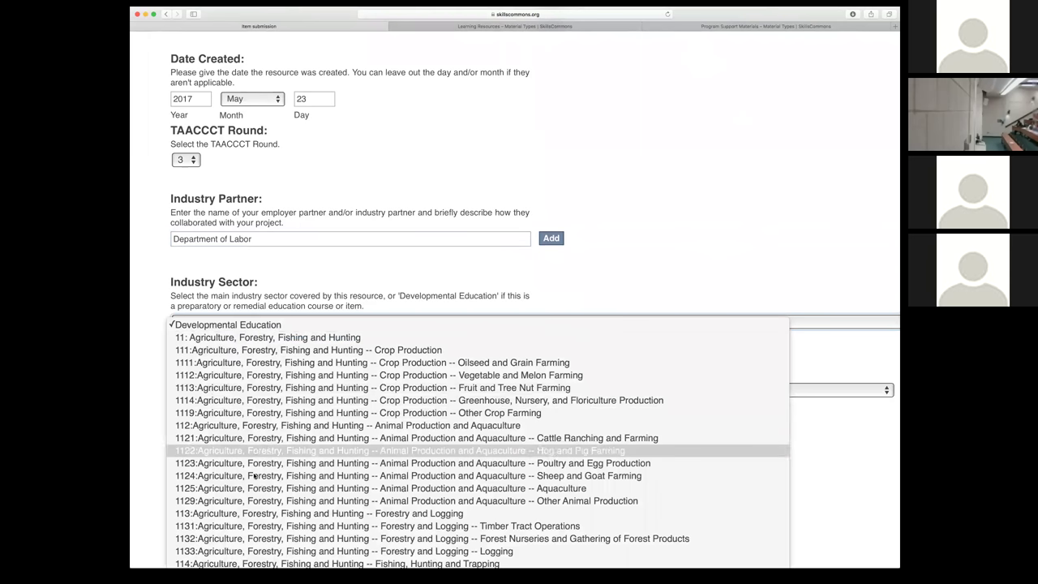
pyautogui.click(241, 325)
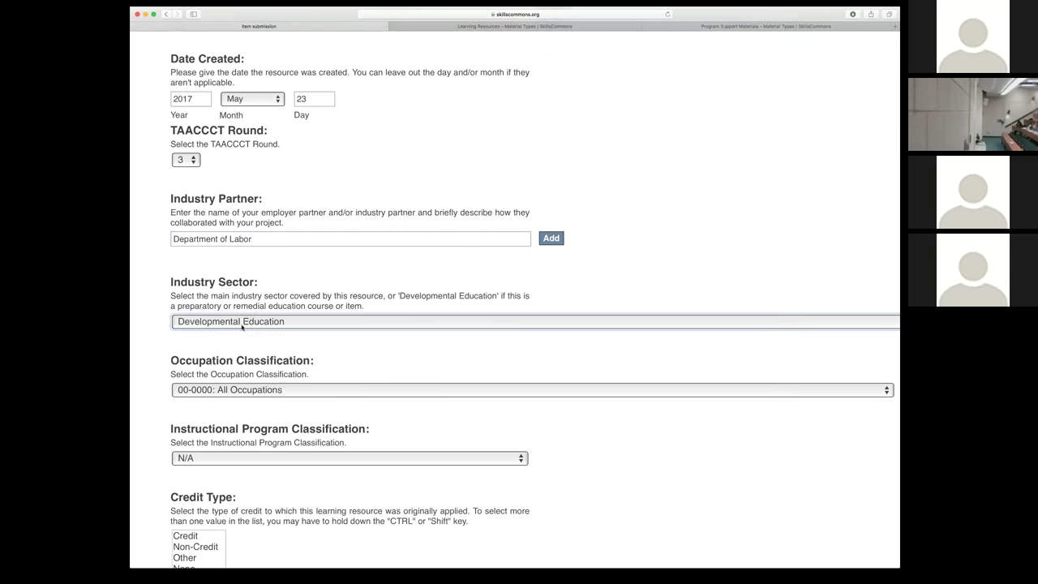
pyautogui.click(247, 393)
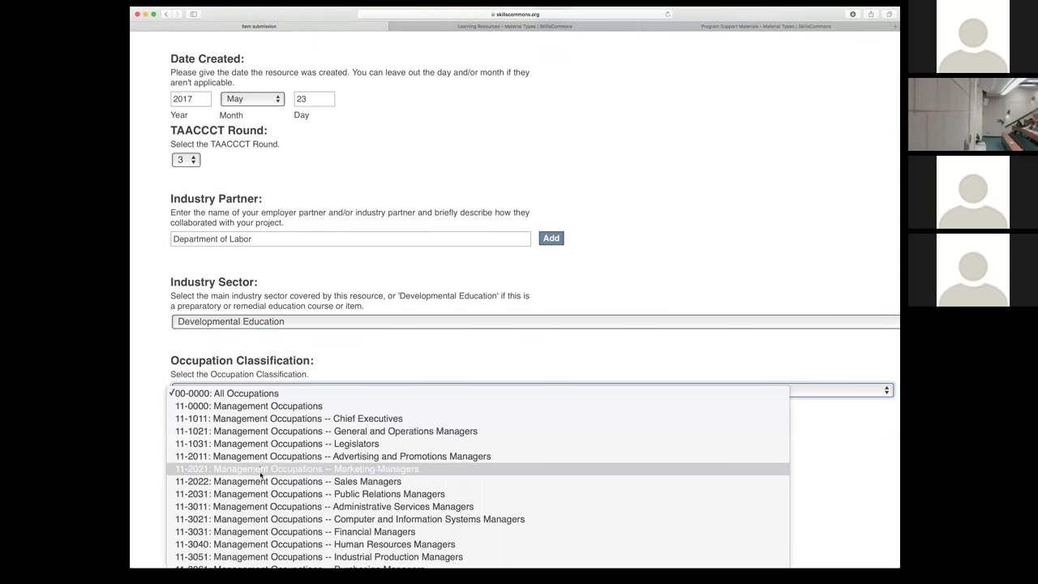
pyautogui.scroll(-5, 255, 462)
pyautogui.scroll(-4, 255, 463)
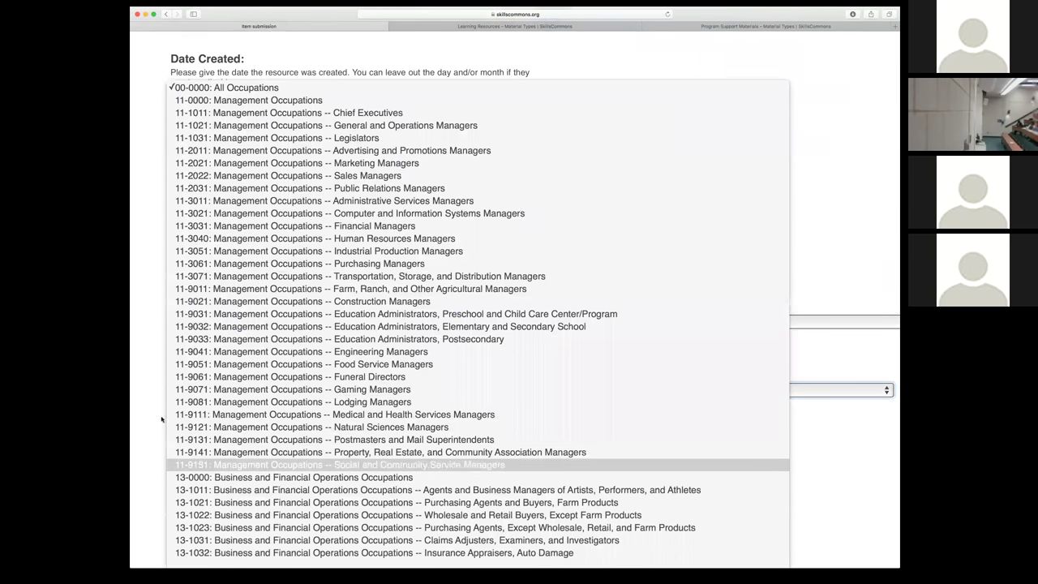
pyautogui.click(152, 409)
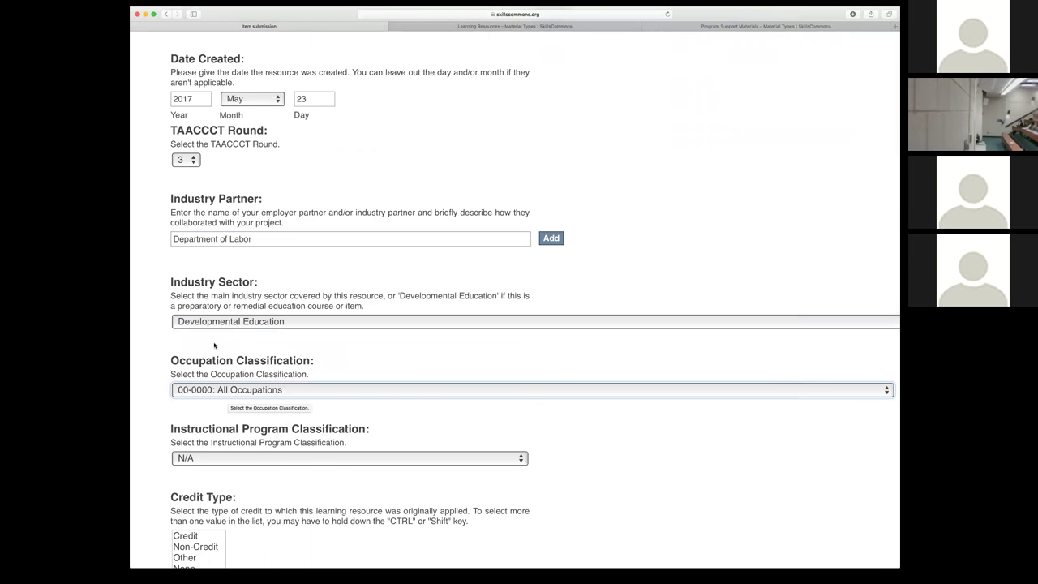
pyautogui.click(231, 458)
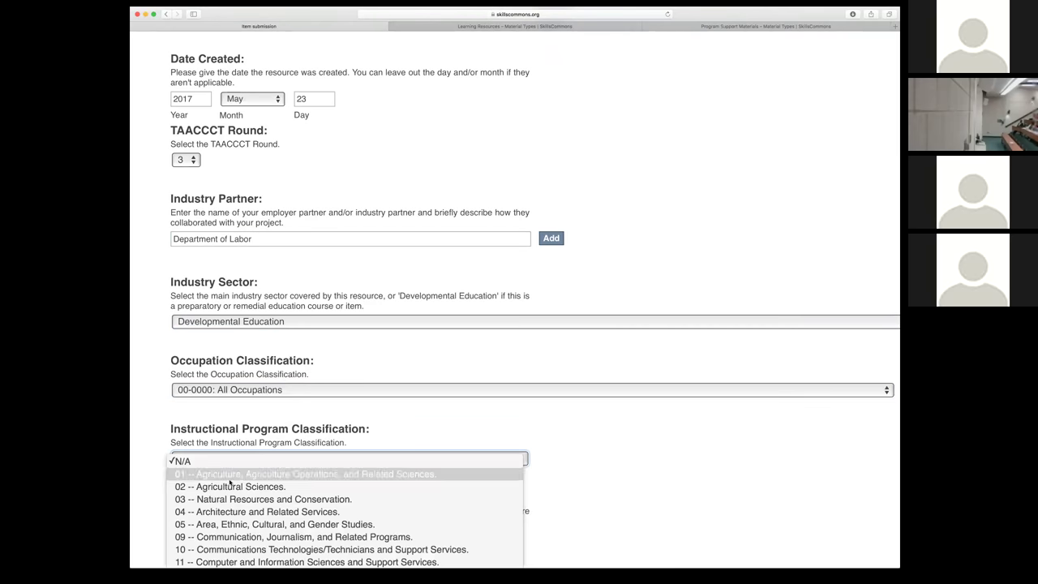
pyautogui.scroll(-3, 231, 486)
pyautogui.scroll(-1, 243, 496)
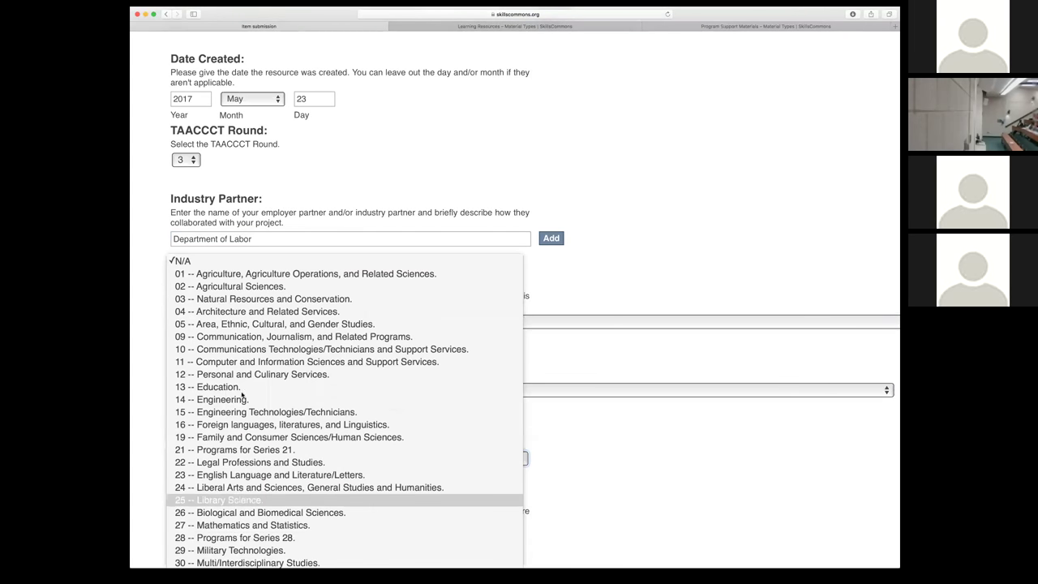
pyautogui.click(598, 271)
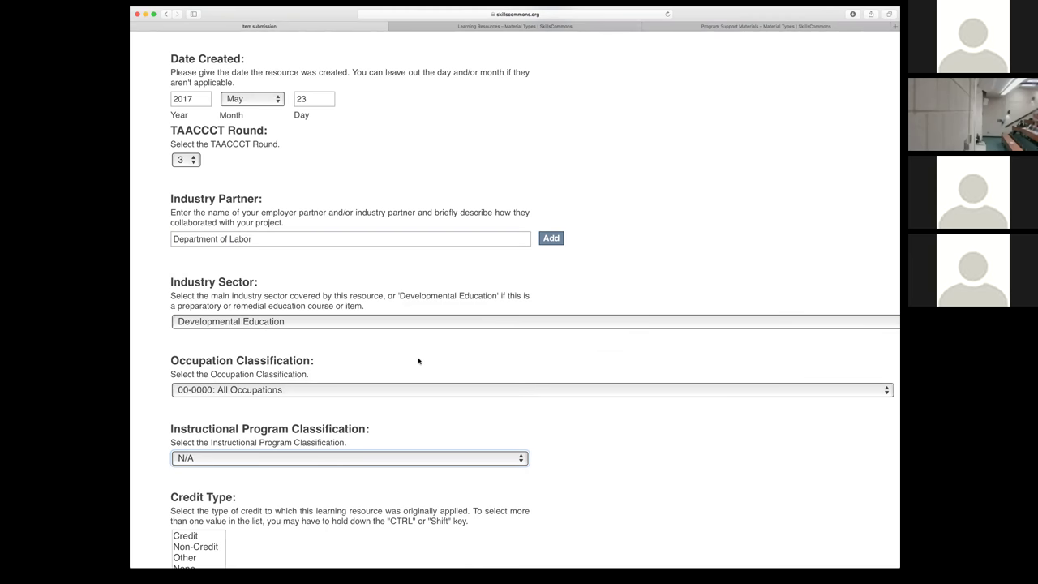
pyautogui.scroll(-4, 344, 414)
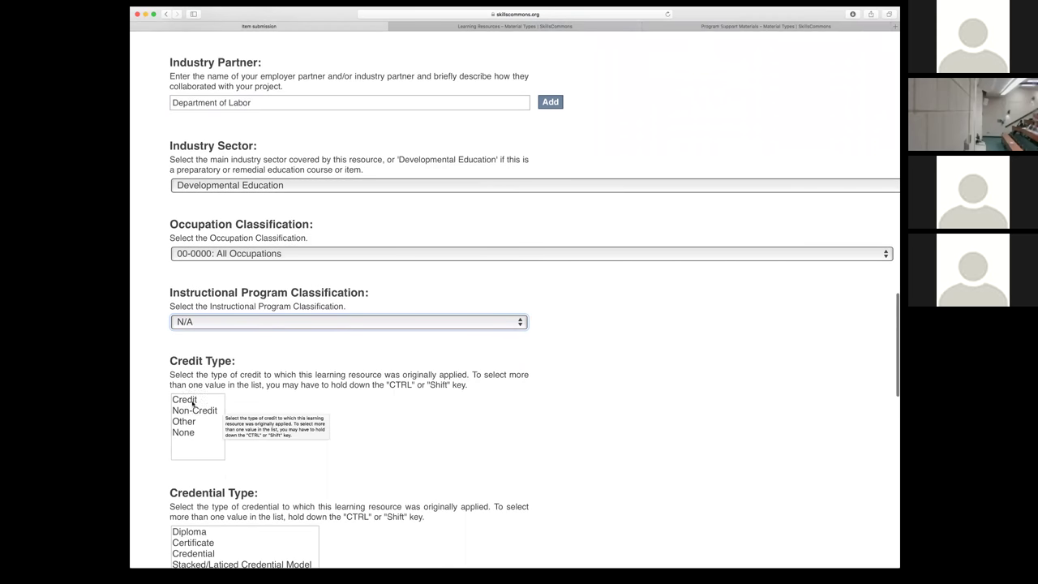
# Step: Set both Credit Type and Credential Type to None
pyautogui.click(186, 433)
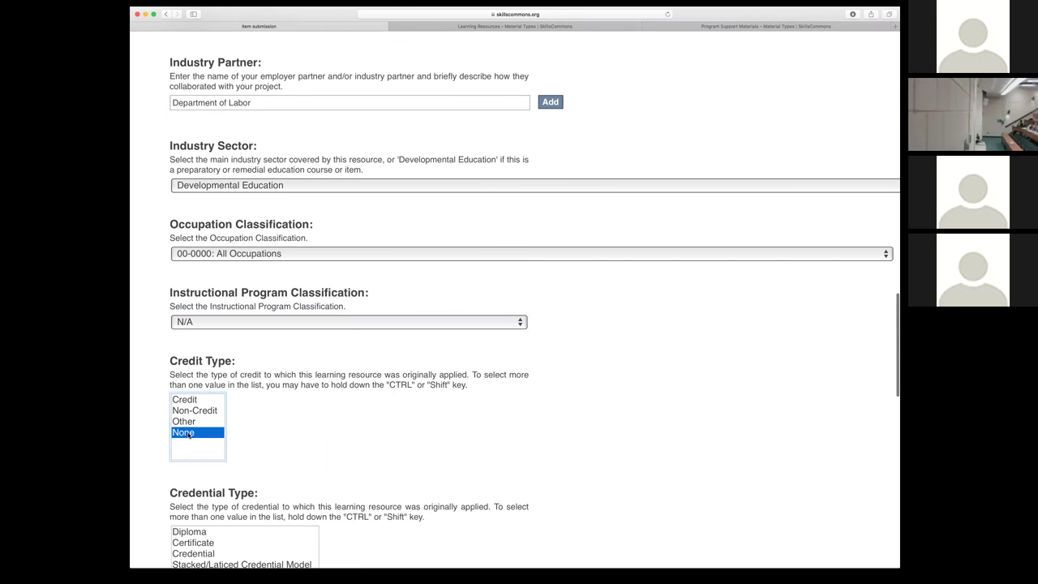
pyautogui.scroll(-3, 208, 430)
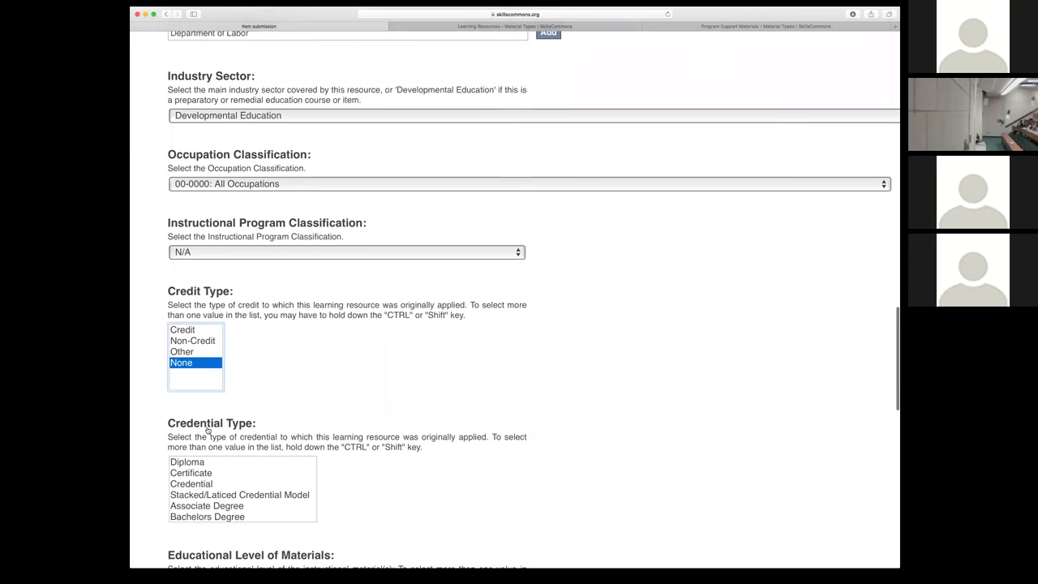
pyautogui.scroll(-3, 209, 430)
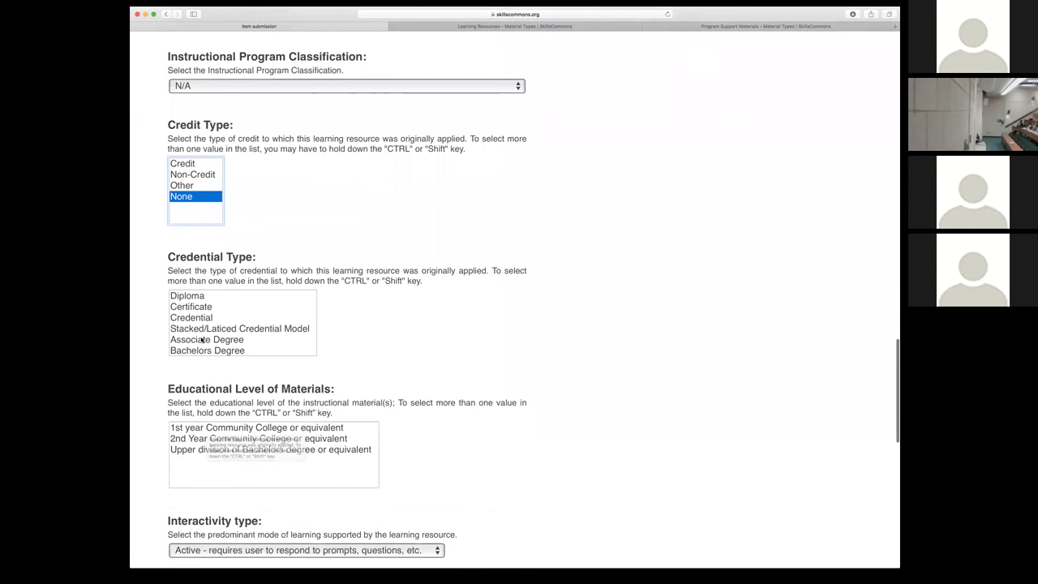
pyautogui.scroll(-2, 201, 340)
pyautogui.click(182, 350)
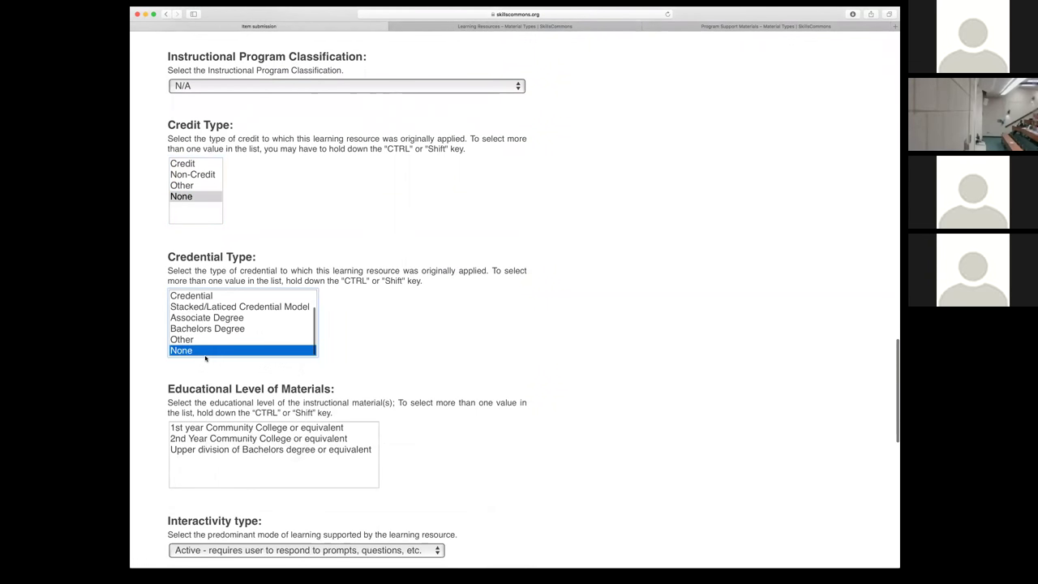
pyautogui.scroll(-1, 205, 355)
pyautogui.scroll(-1, 204, 354)
# Step: Choose 1st year Community College as educational level and Presentation only as interactivity type
pyautogui.click(213, 361)
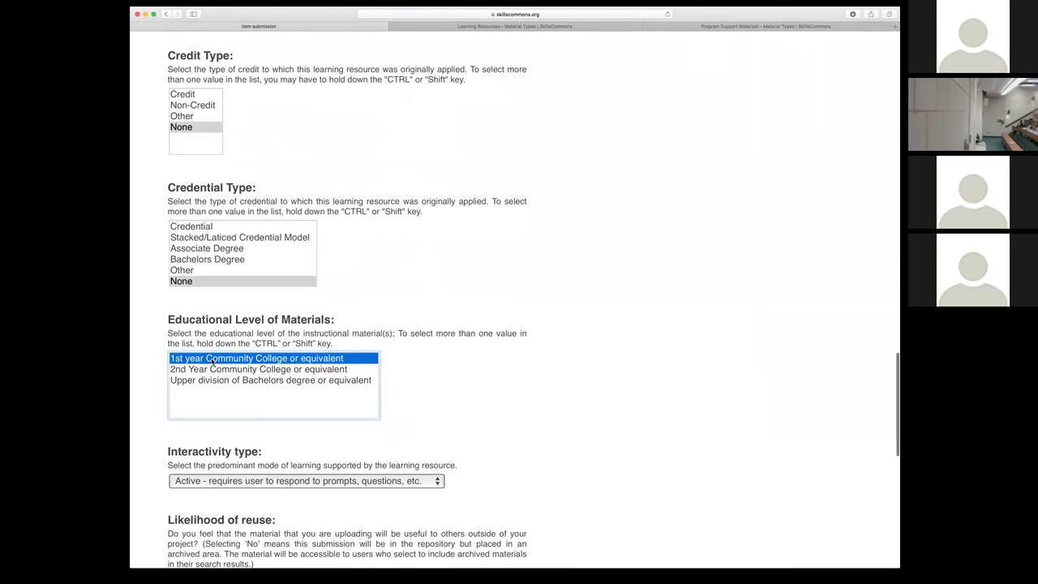
pyautogui.scroll(-3, 249, 397)
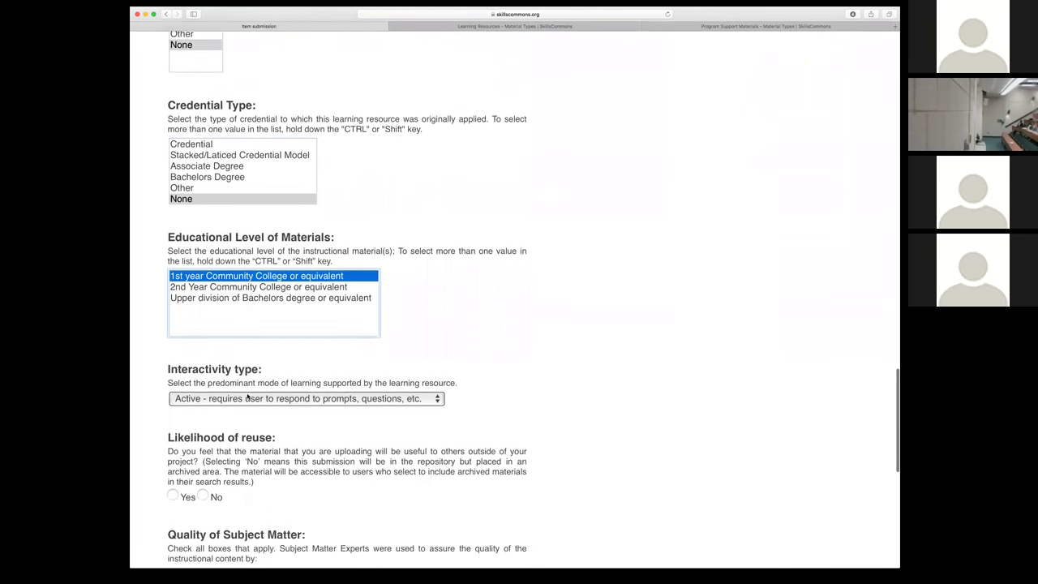
pyautogui.click(246, 384)
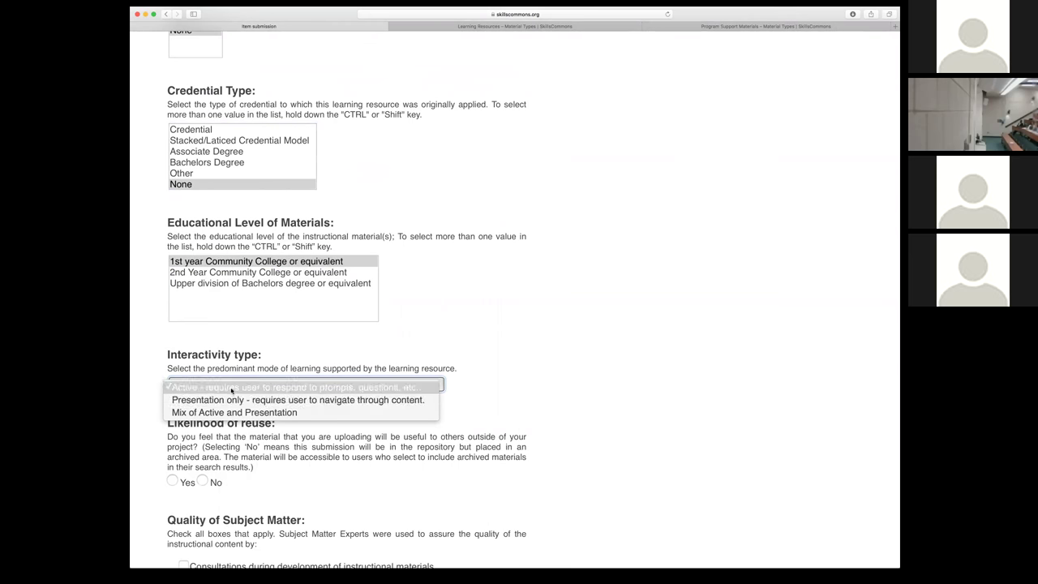
pyautogui.click(228, 400)
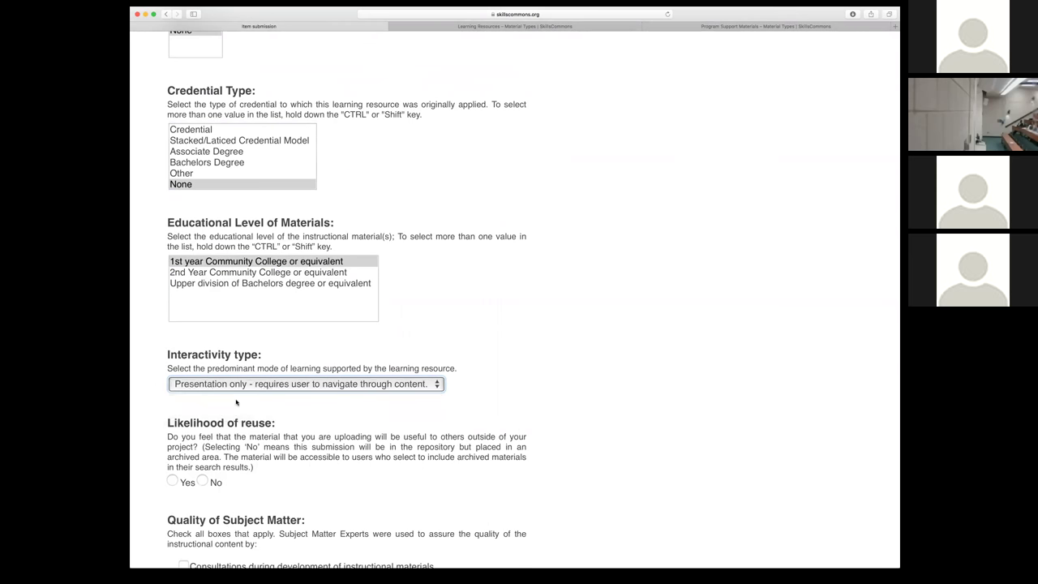
pyautogui.scroll(-4, 225, 393)
pyautogui.scroll(-1, 222, 386)
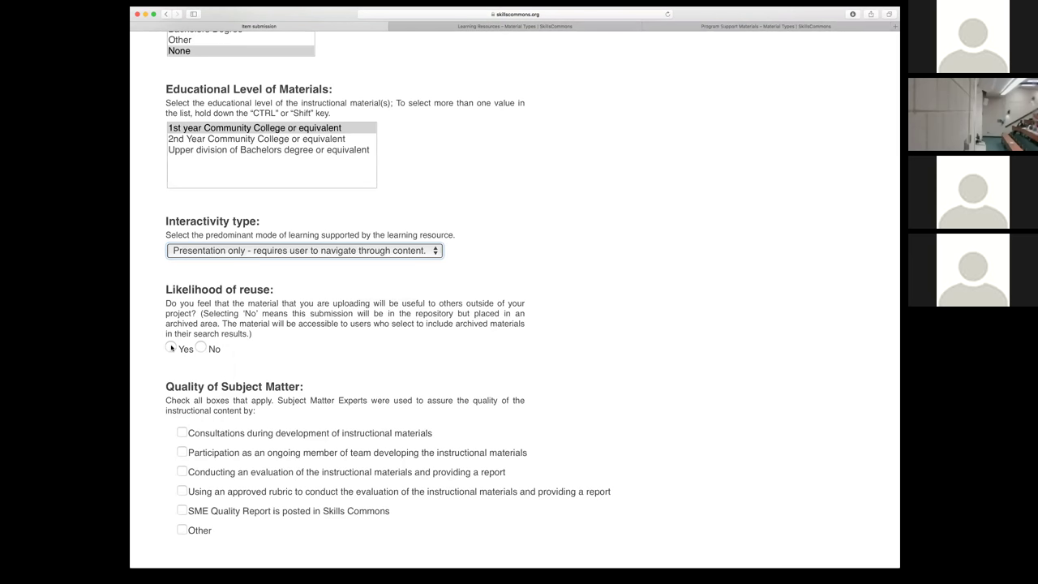
# Step: Mark reuse likelihood No, subject-matter quality Other, course design None, and go to the next page
pyautogui.click(201, 347)
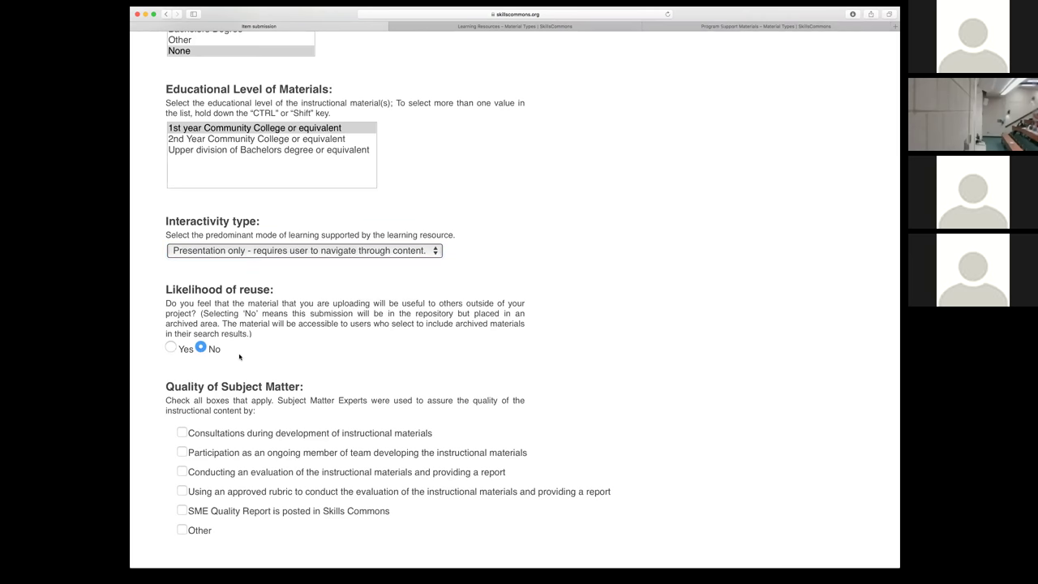
pyautogui.scroll(-2, 239, 358)
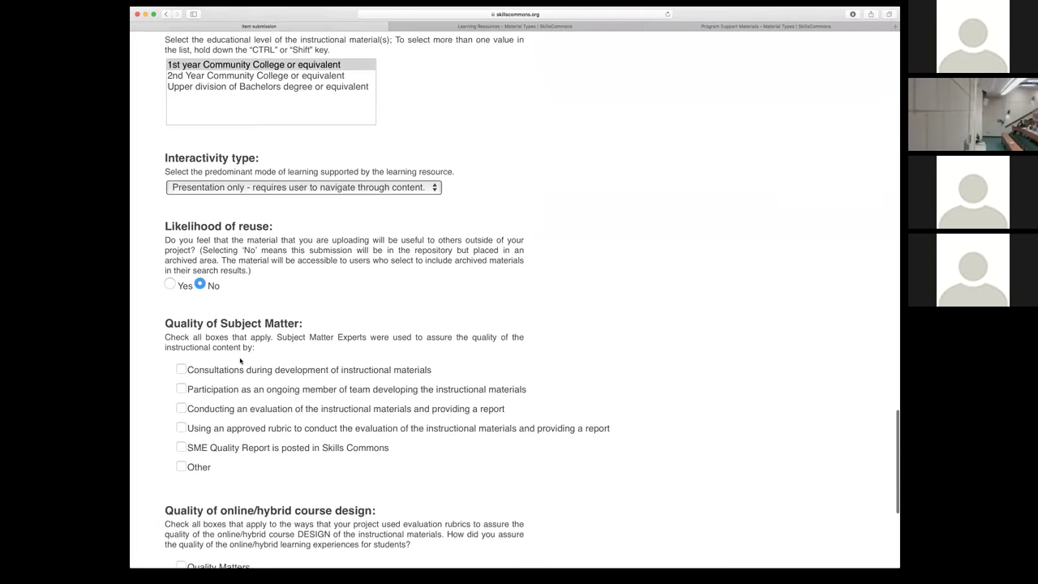
pyautogui.scroll(-1, 239, 360)
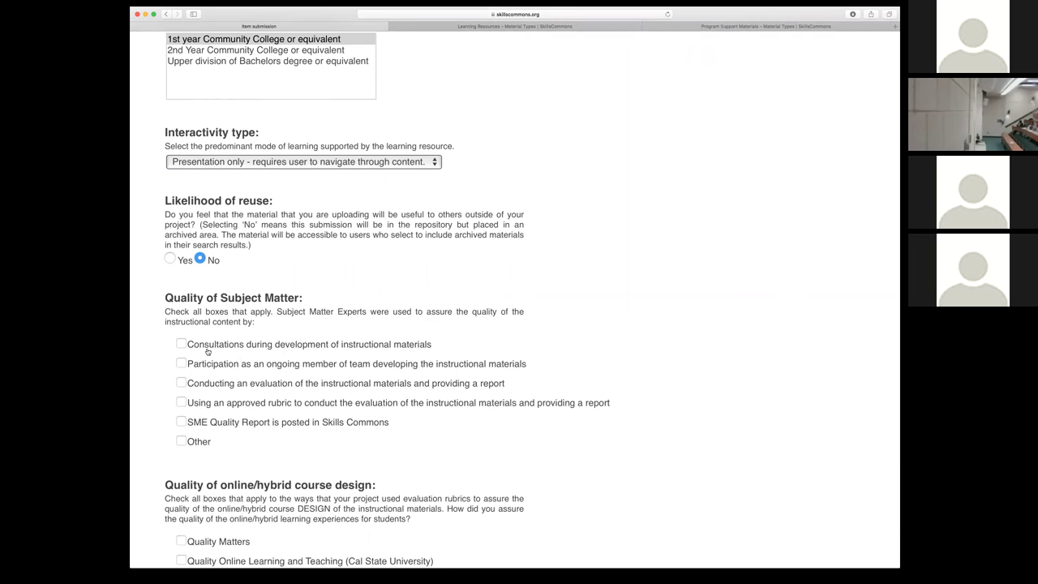
pyautogui.scroll(-2, 207, 350)
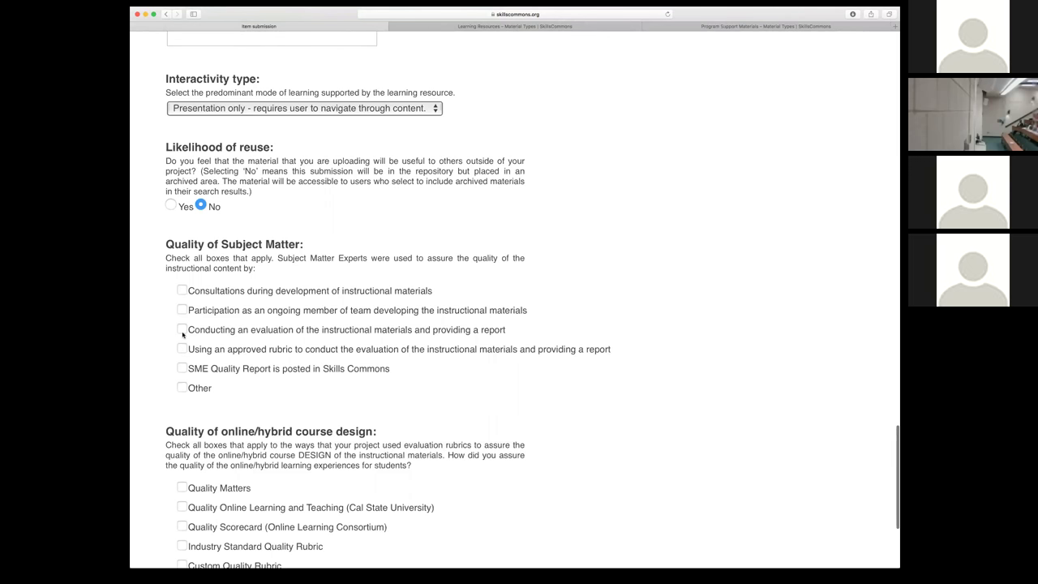
pyautogui.click(182, 388)
pyautogui.scroll(-5, 218, 403)
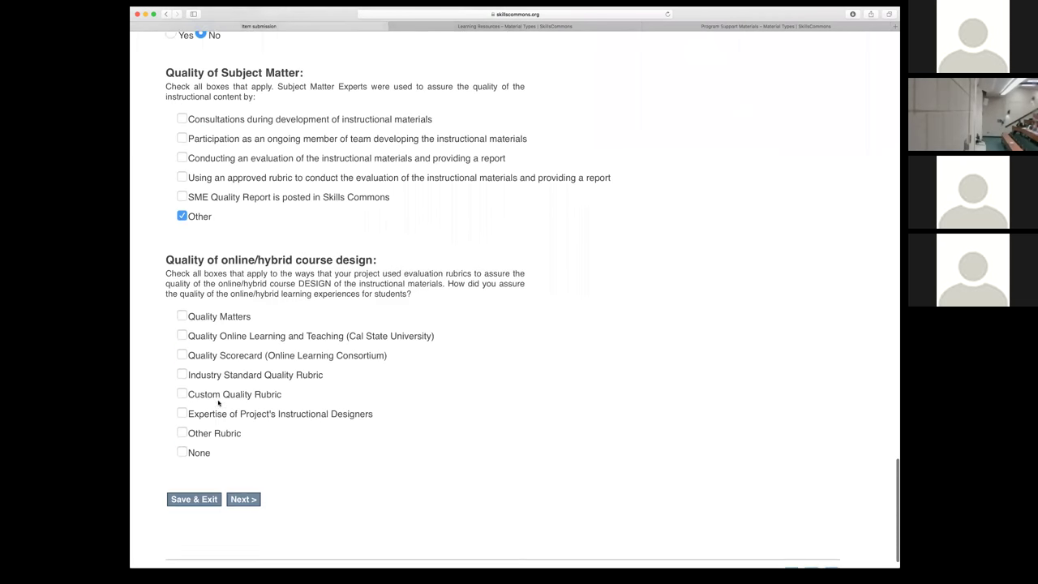
pyautogui.click(181, 449)
pyautogui.click(243, 495)
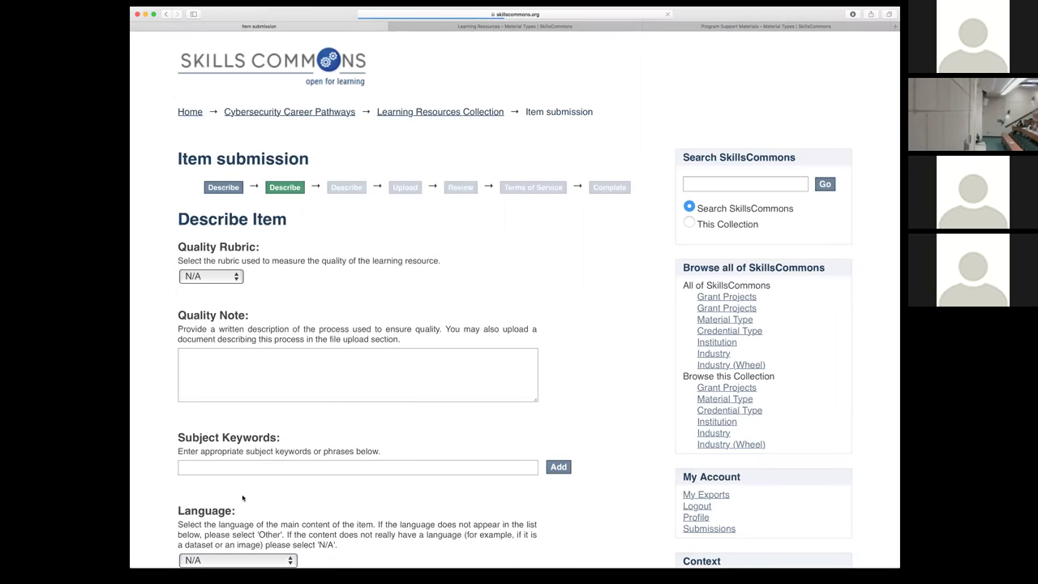
# Step: Leave the Quality Rubric at N/A and move into the quality note and subject keywords fields
pyautogui.click(212, 276)
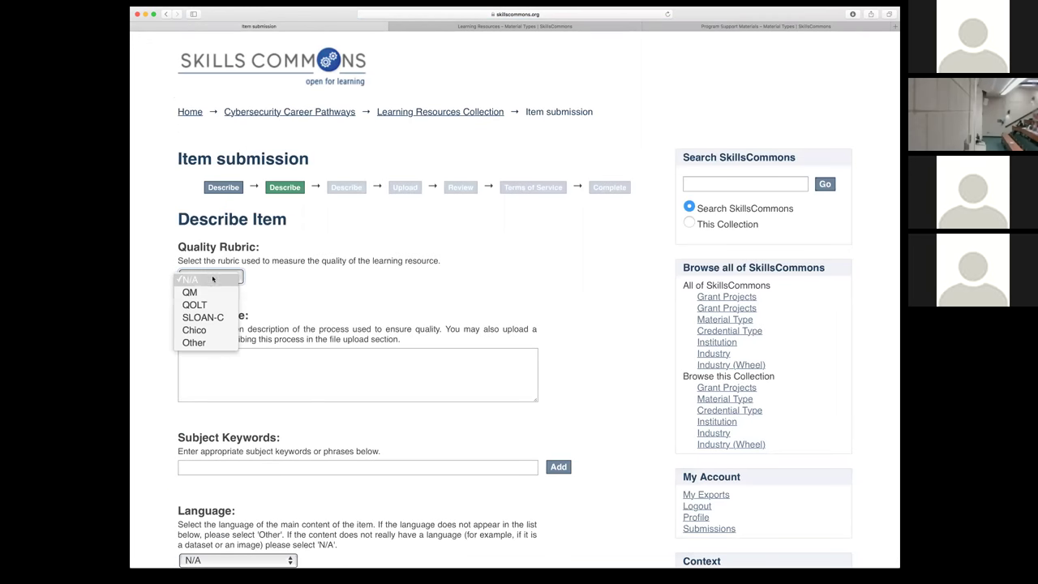
pyautogui.click(208, 361)
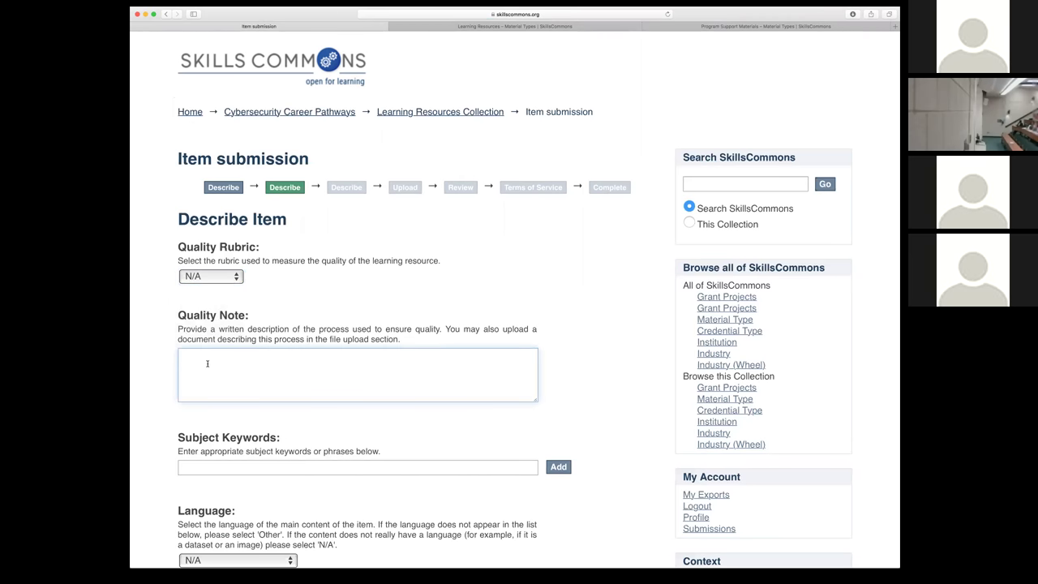
pyautogui.scroll(-2, 207, 363)
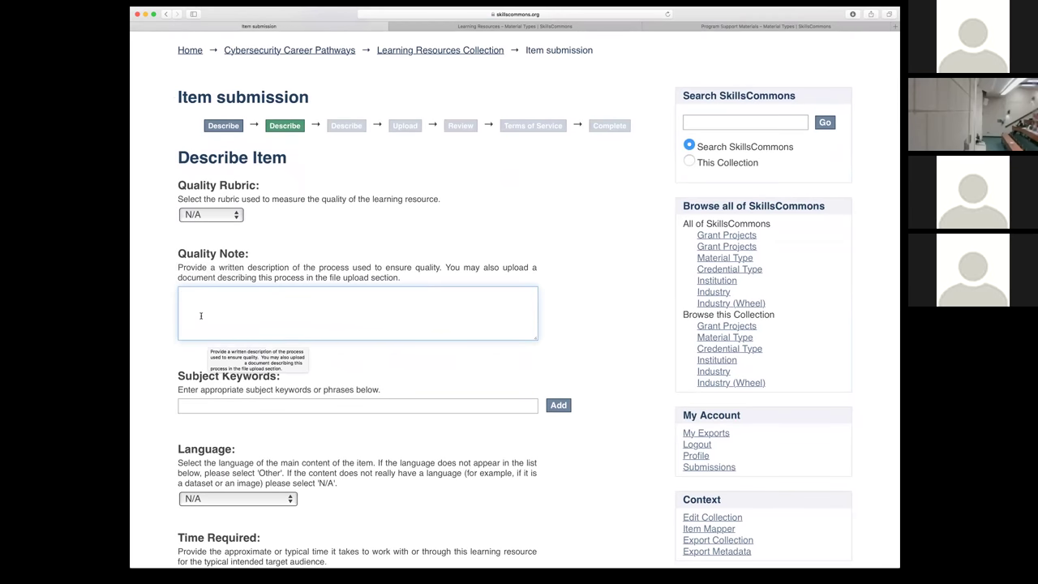
pyautogui.scroll(-3, 203, 316)
pyautogui.click(231, 319)
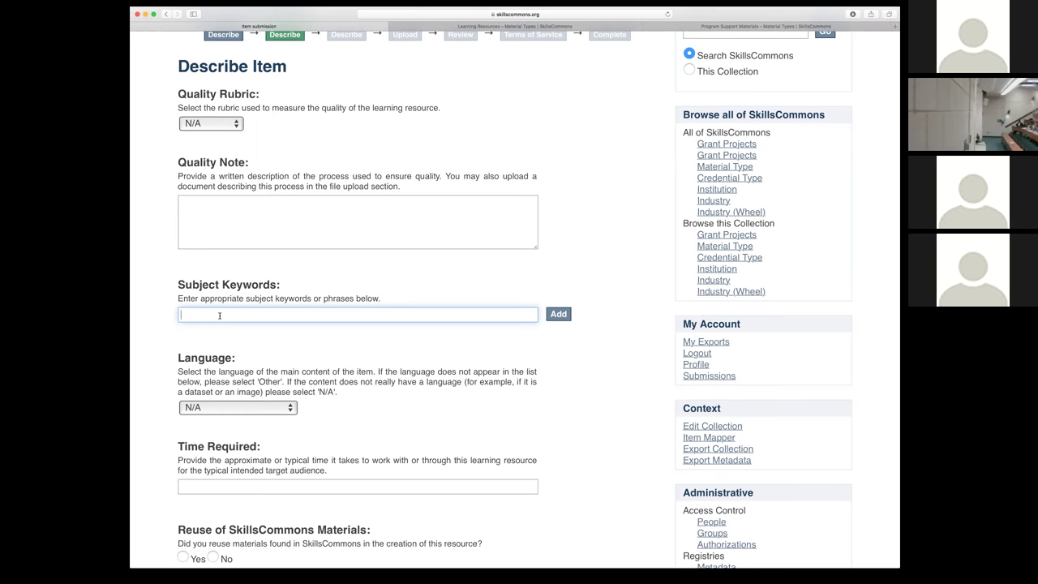
pyautogui.scroll(-5, 219, 315)
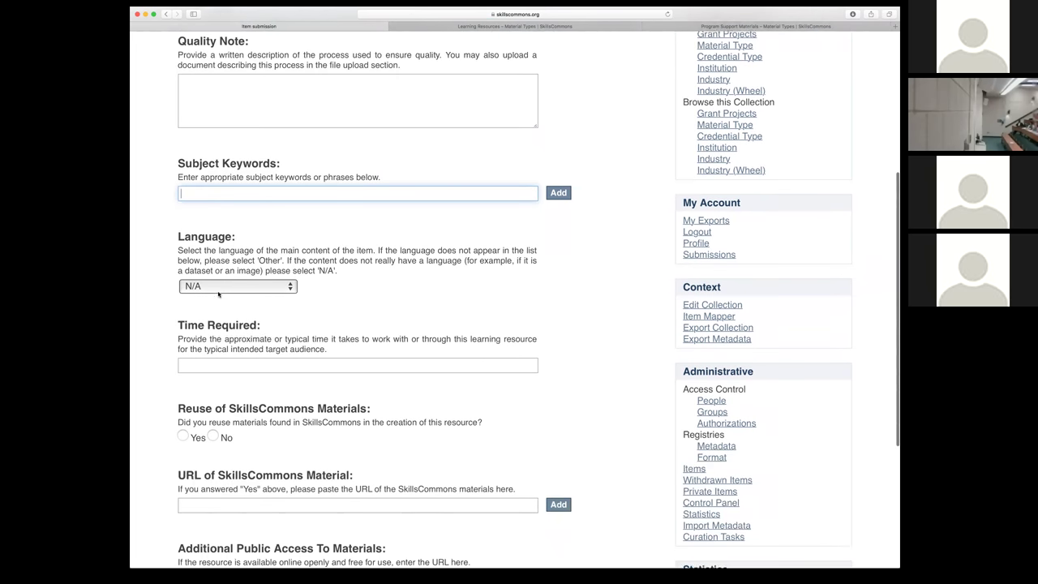
# Step: Choose English (United States) as language and answer Yes to reusing SkillsCommons materials
pyautogui.click(214, 285)
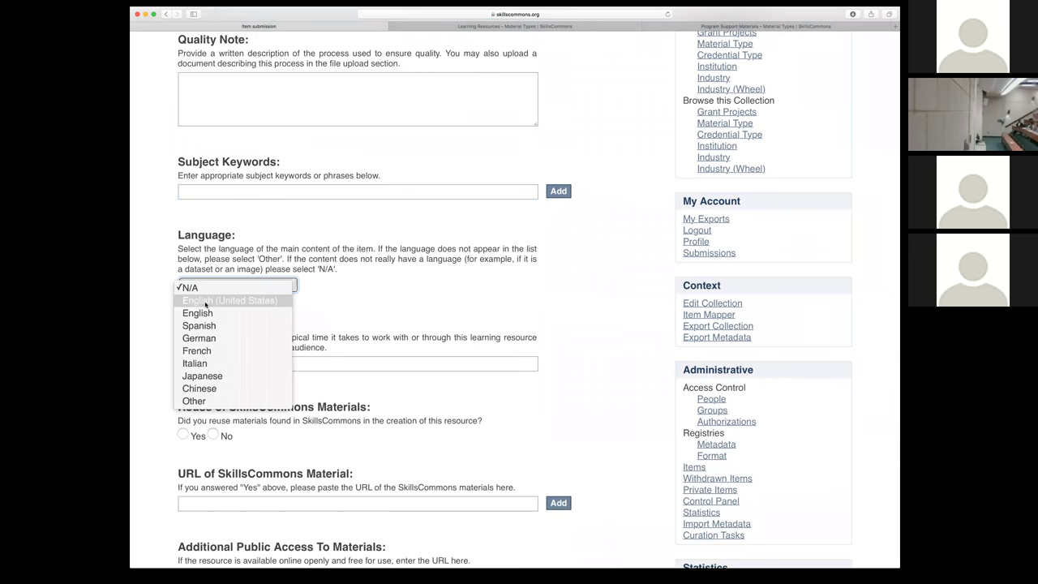
pyautogui.click(206, 301)
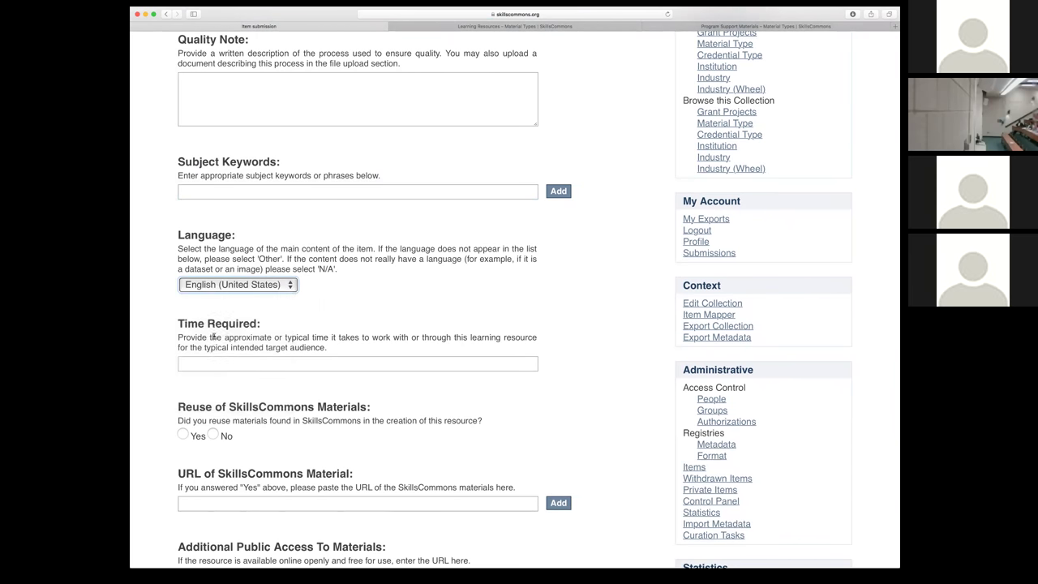
pyautogui.click(203, 362)
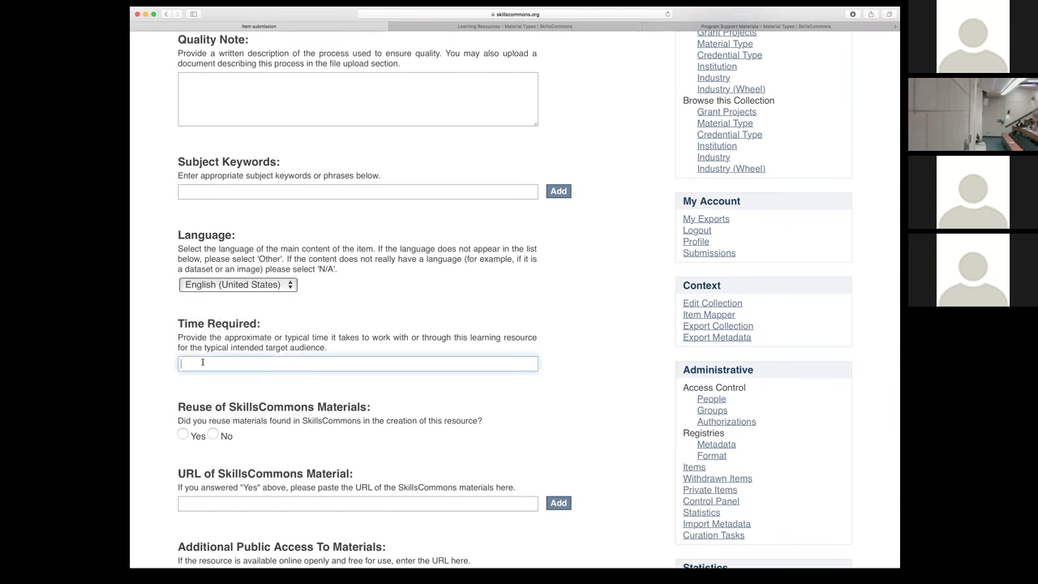
pyautogui.scroll(-3, 203, 362)
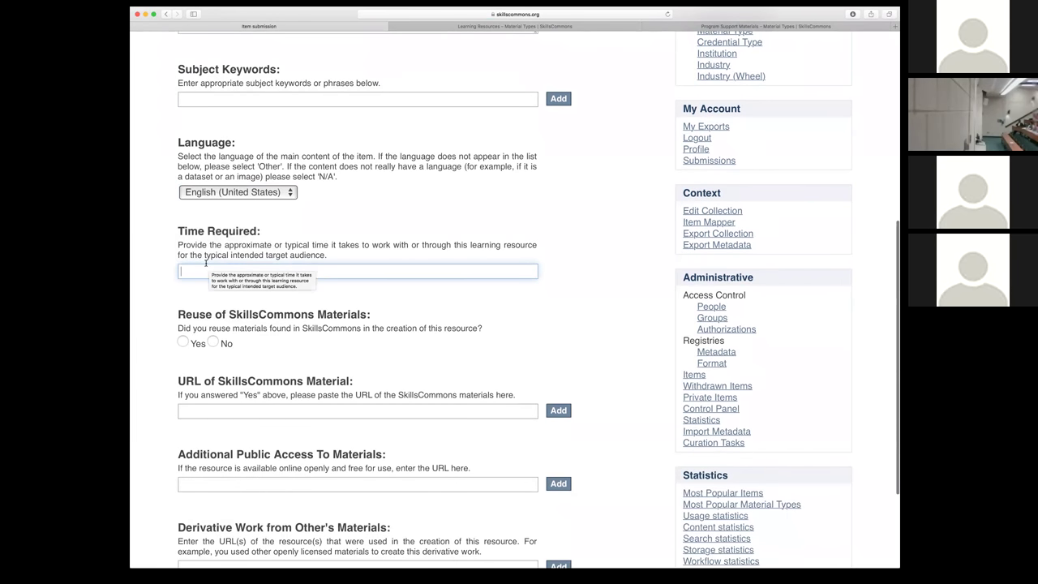
pyautogui.scroll(-3, 196, 267)
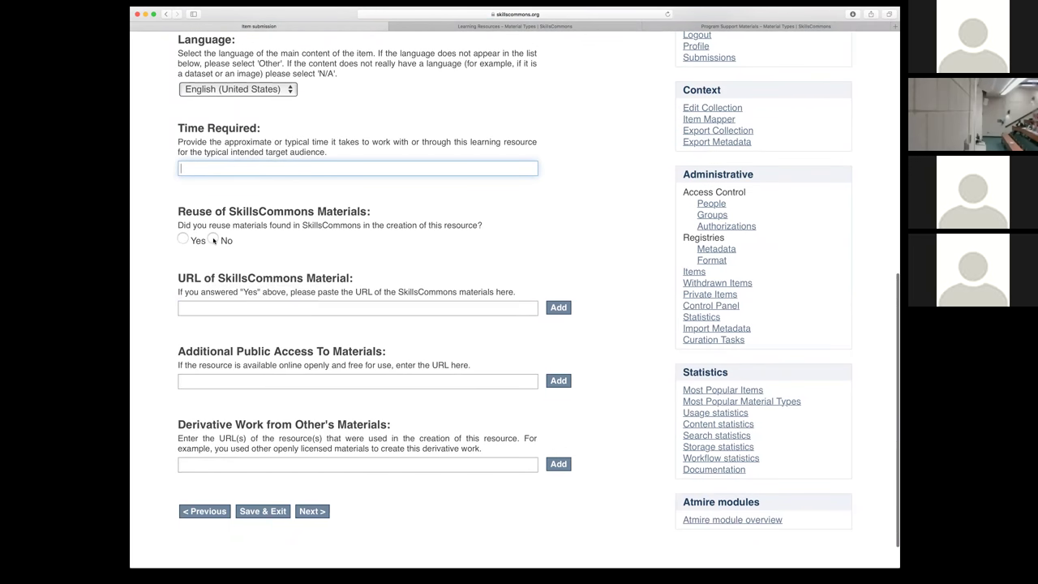
pyautogui.click(183, 240)
pyautogui.click(196, 311)
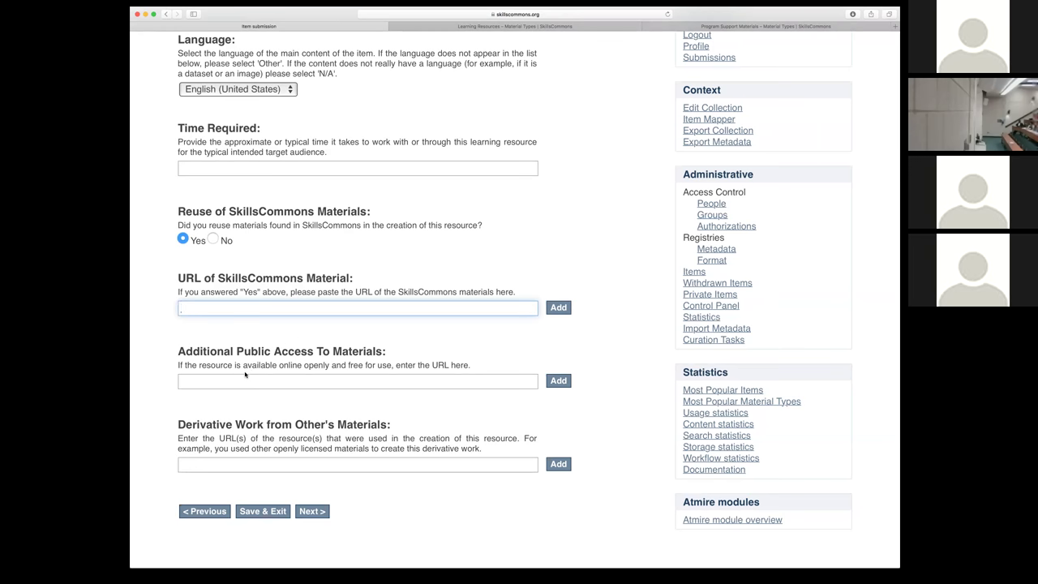
pyautogui.scroll(-1, 248, 373)
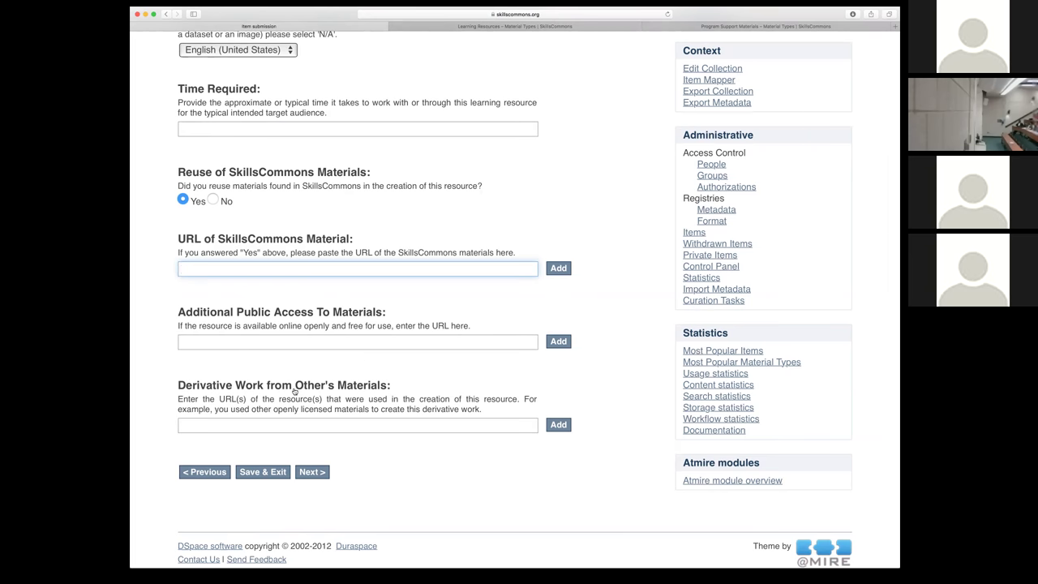
pyautogui.click(312, 471)
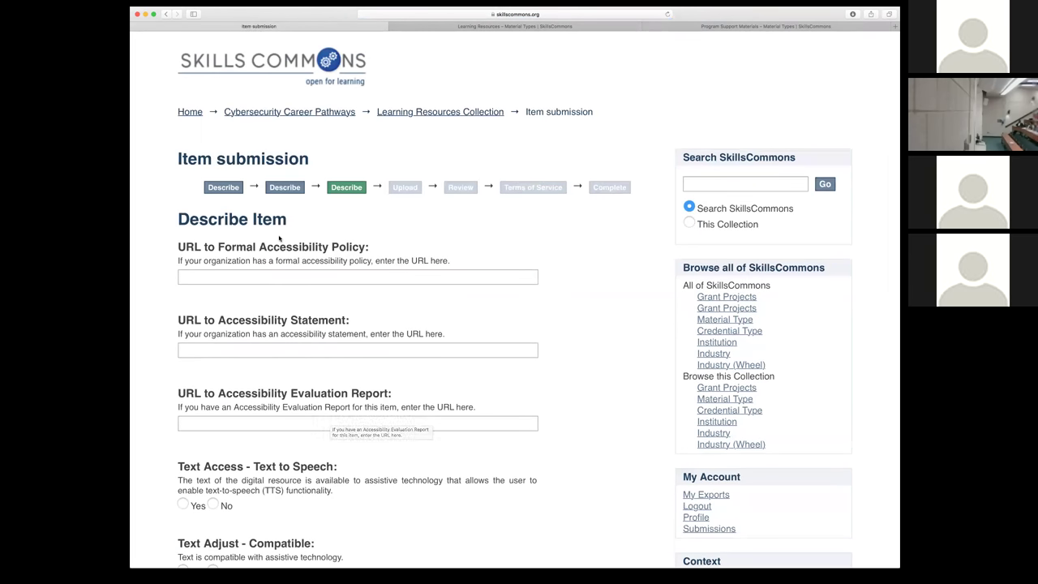
pyautogui.scroll(-2, 268, 252)
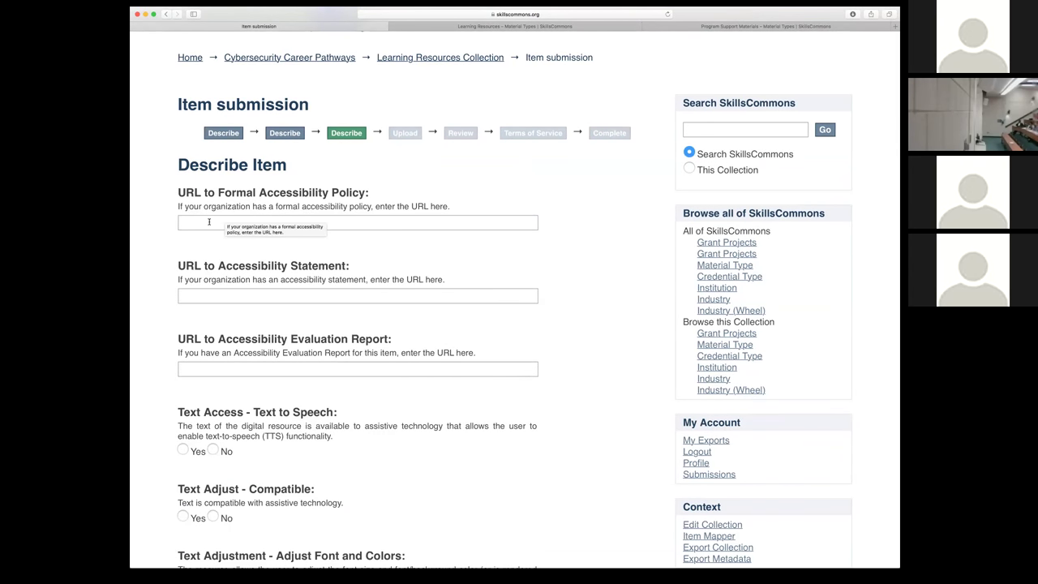
pyautogui.click(207, 220)
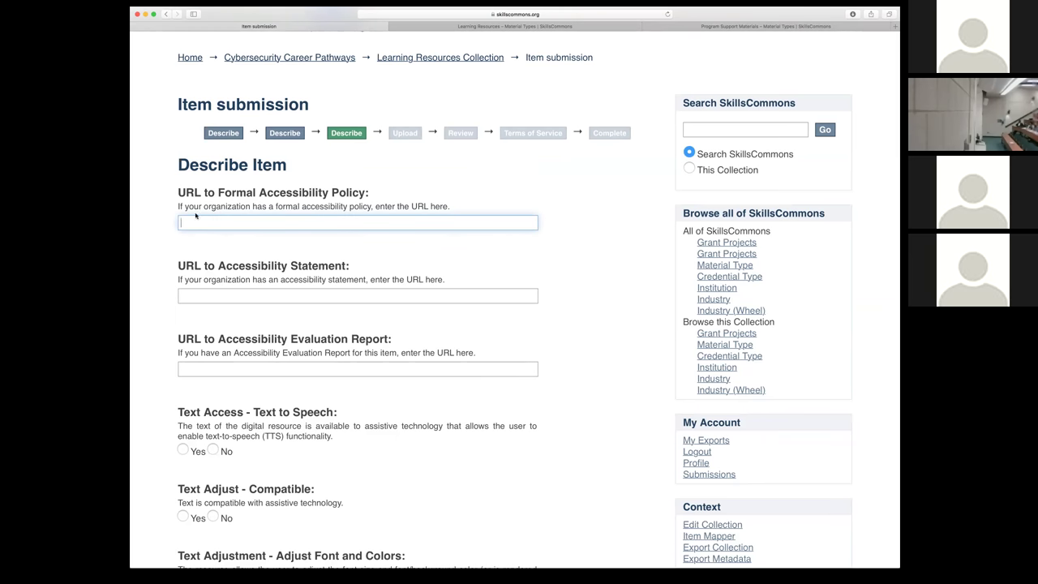
pyautogui.click(216, 294)
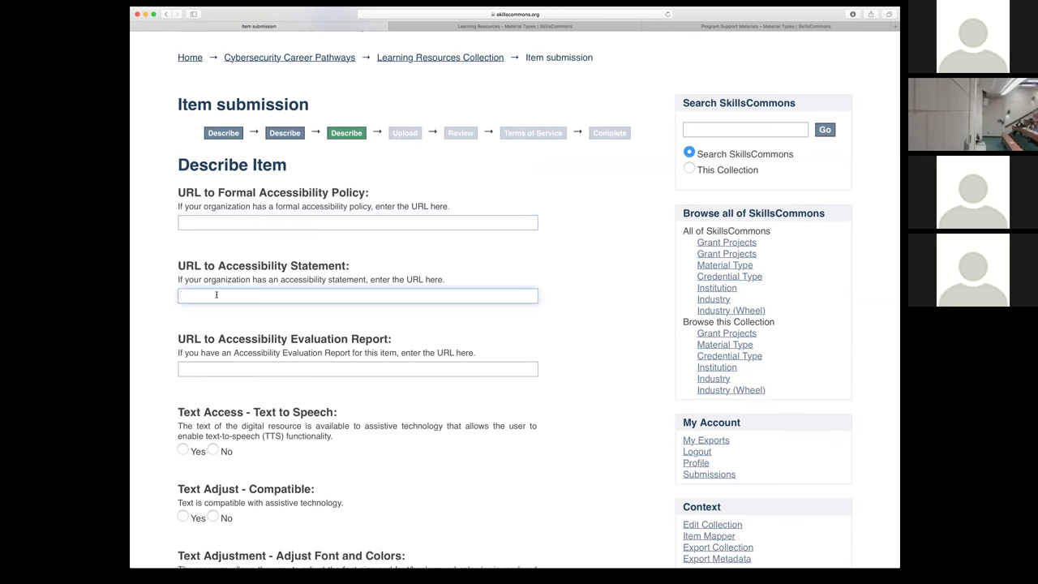
pyautogui.scroll(-5, 216, 294)
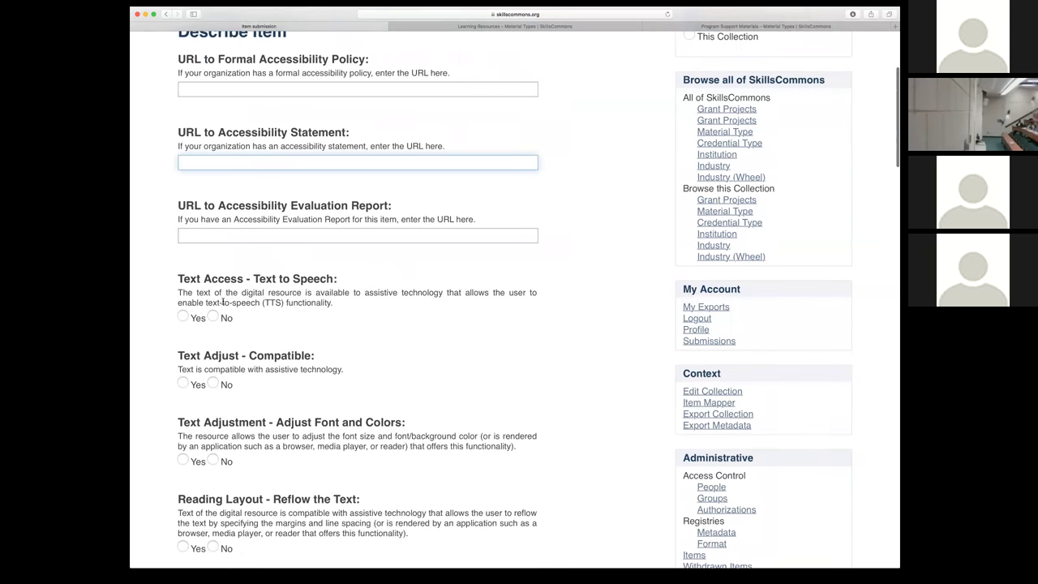
pyautogui.click(209, 231)
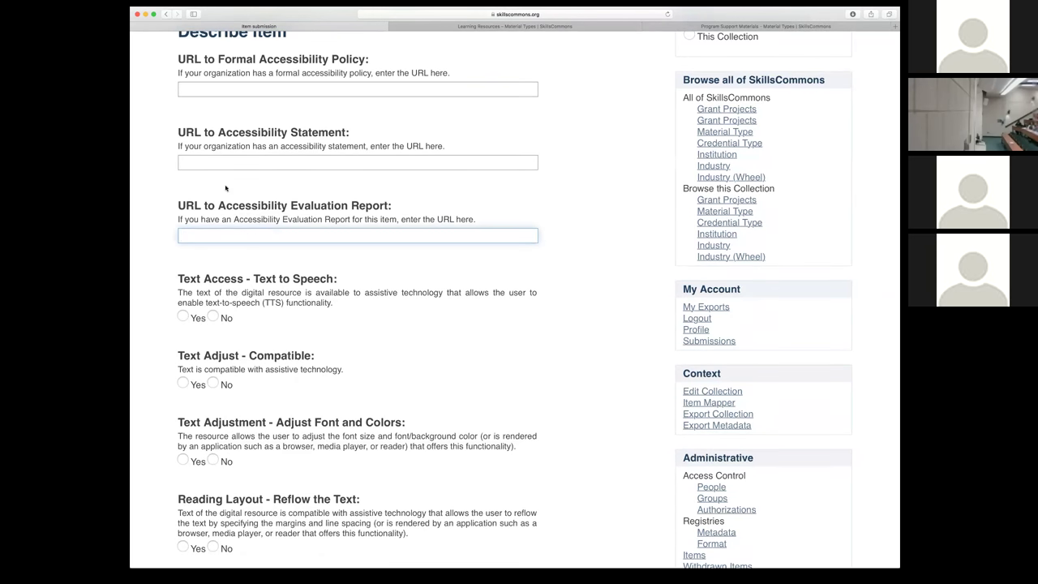
pyautogui.click(208, 88)
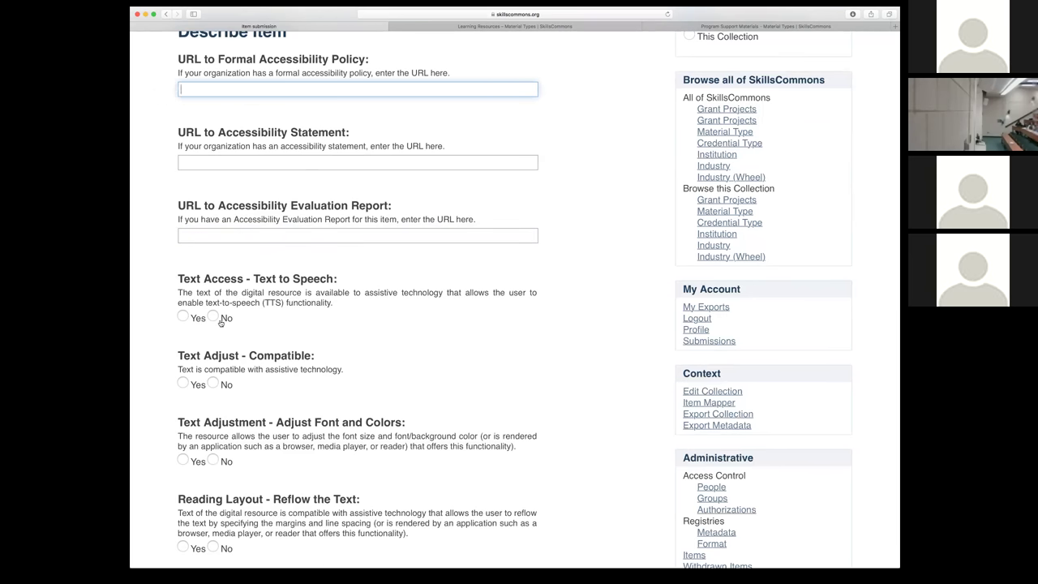
pyautogui.scroll(-5, 219, 322)
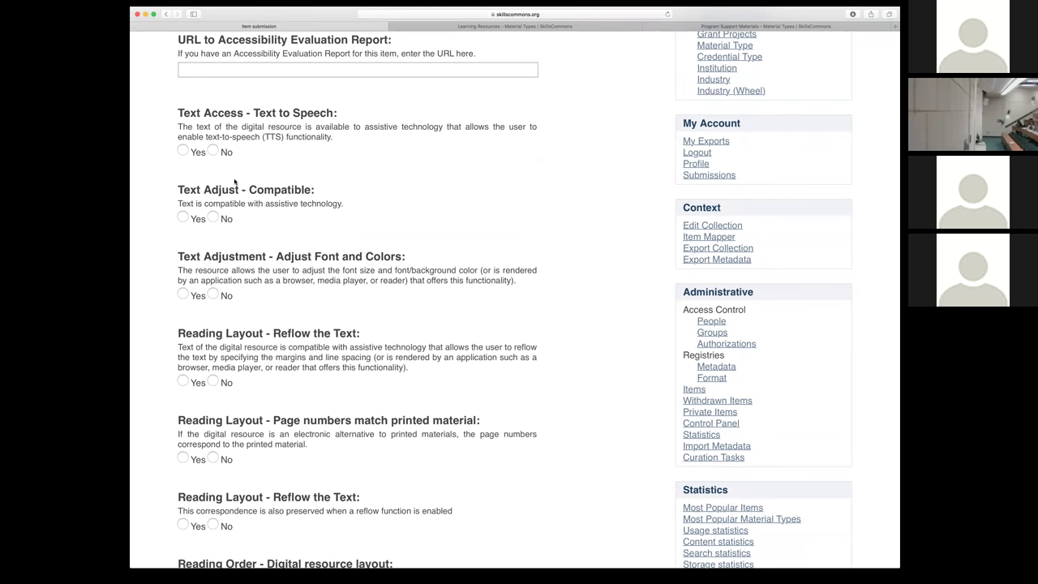
pyautogui.scroll(-3, 234, 181)
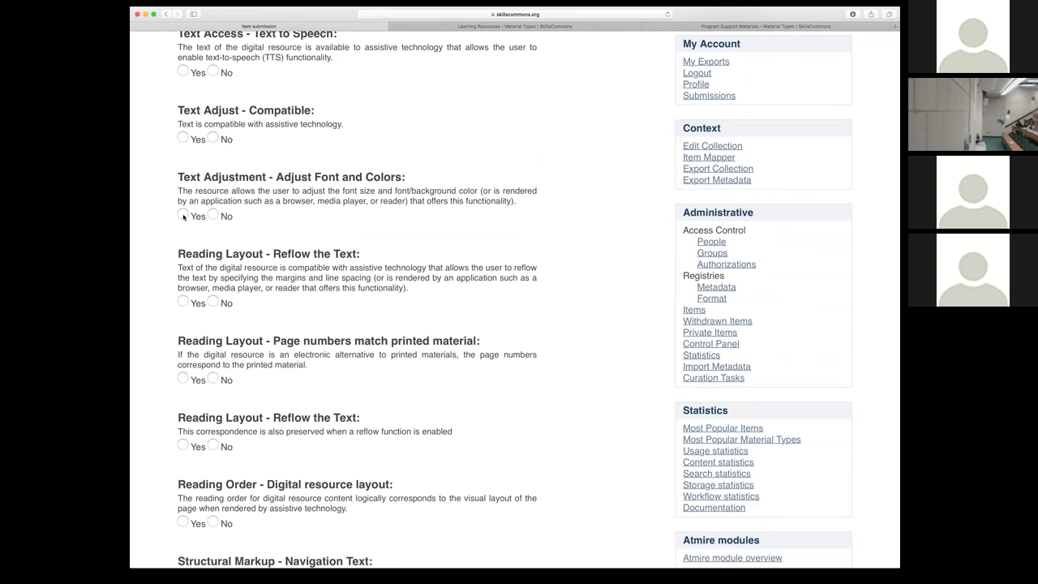
pyautogui.scroll(-1, 237, 256)
pyautogui.scroll(-10, 236, 257)
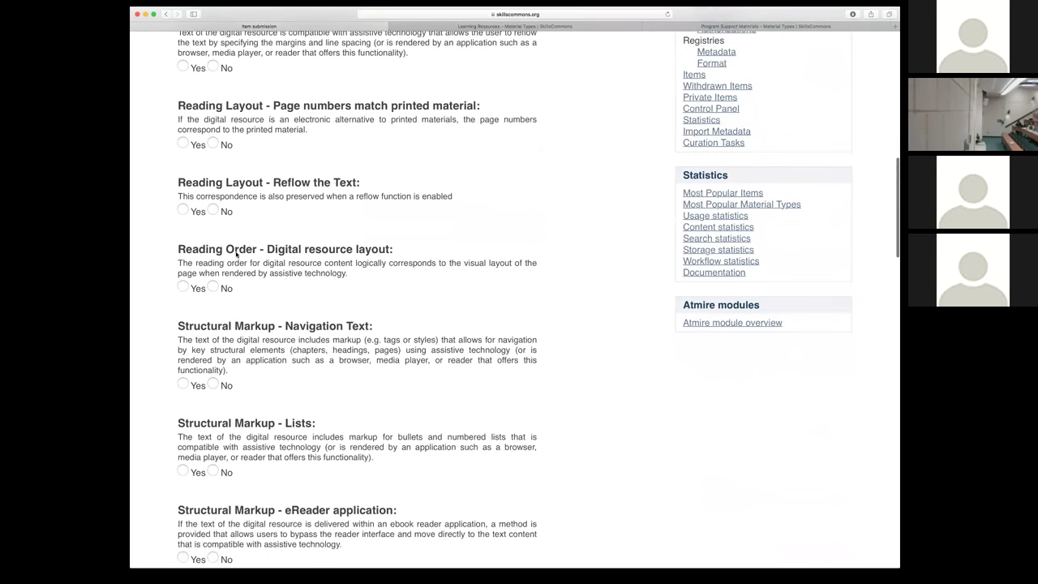
pyautogui.scroll(-2, 236, 254)
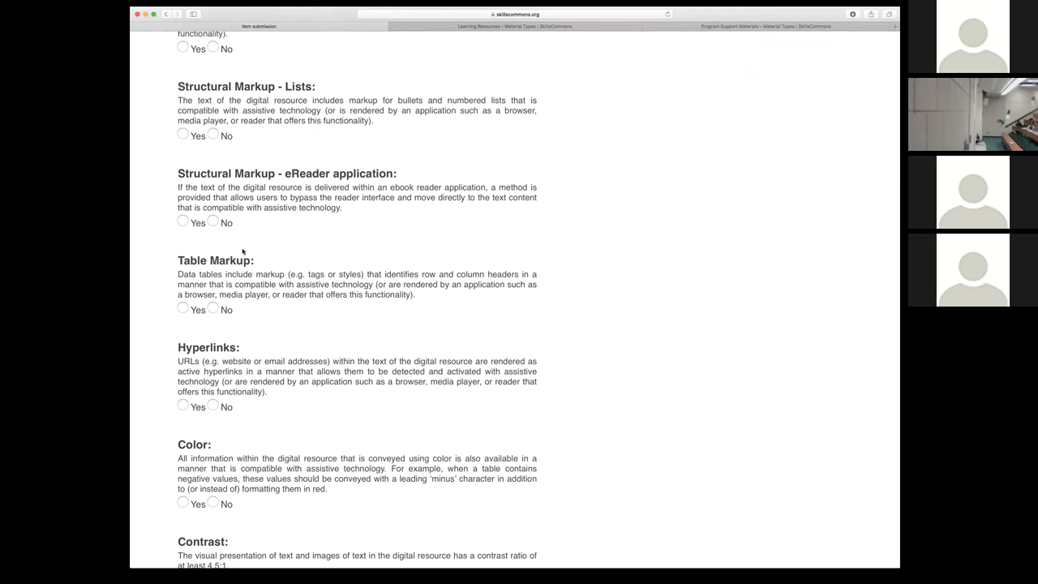
pyautogui.scroll(-4, 243, 252)
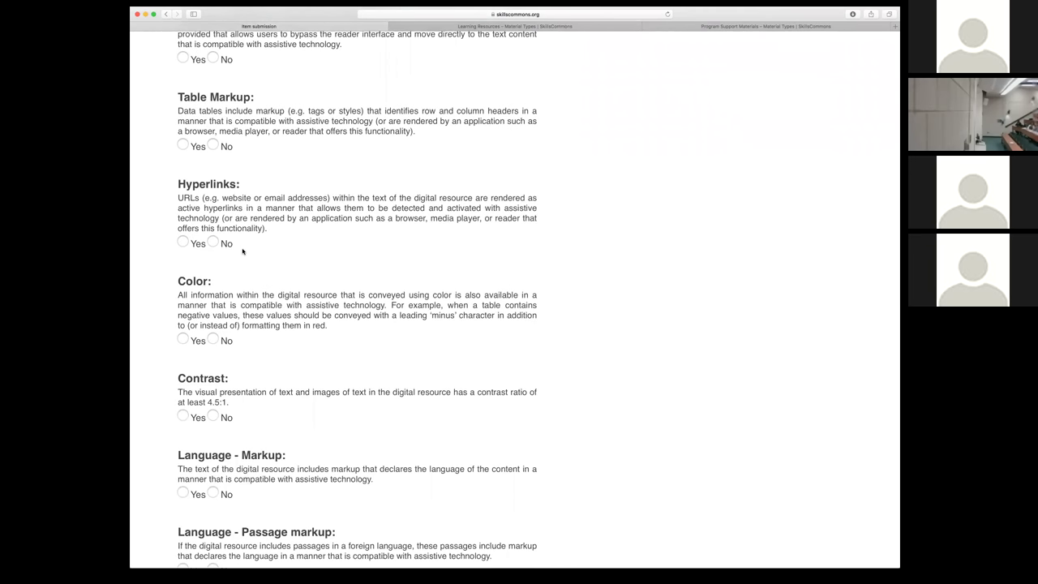
pyautogui.scroll(-4, 243, 251)
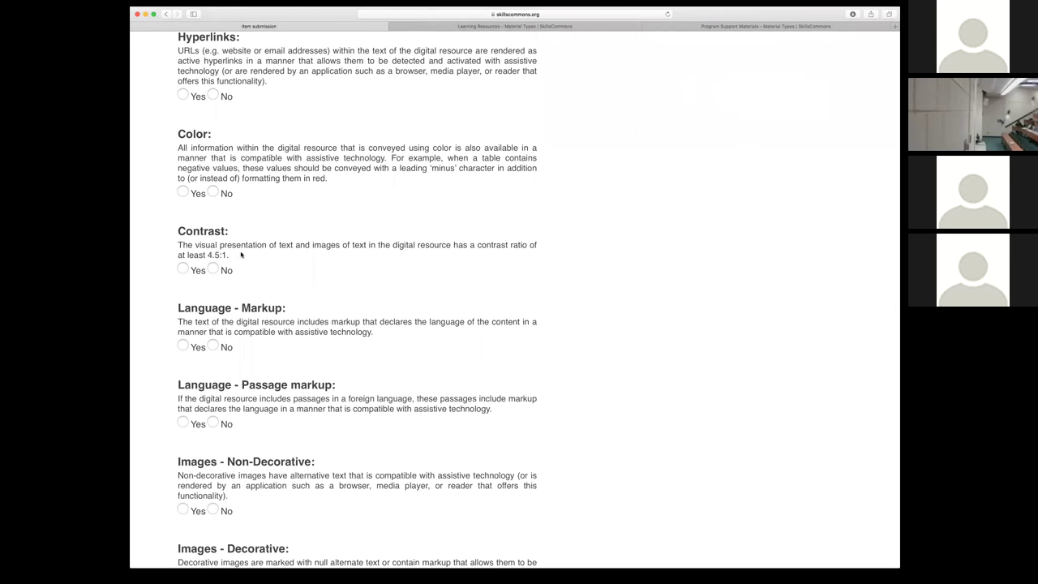
pyautogui.scroll(-10, 241, 256)
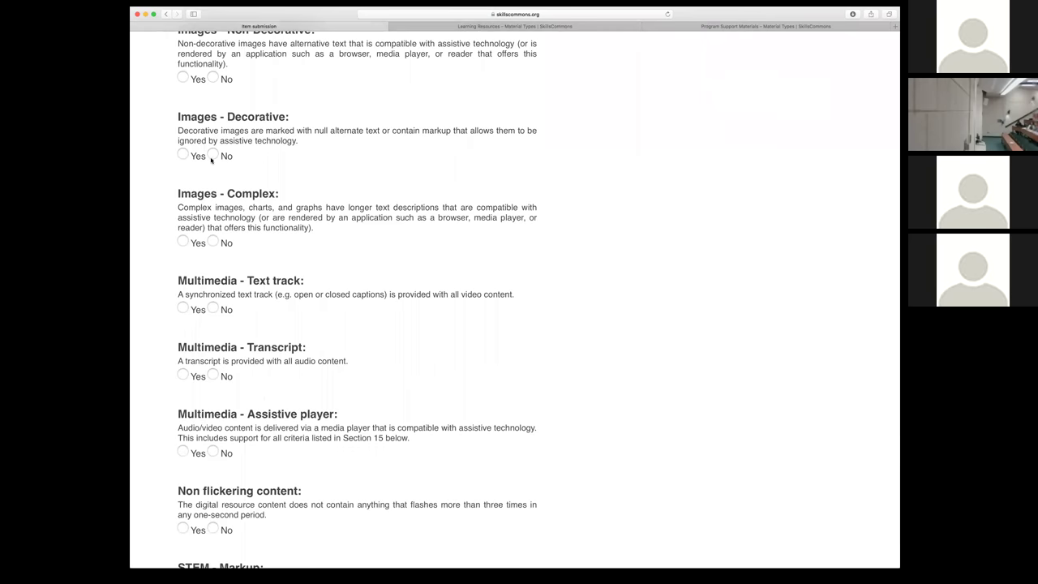
pyautogui.scroll(-12, 228, 262)
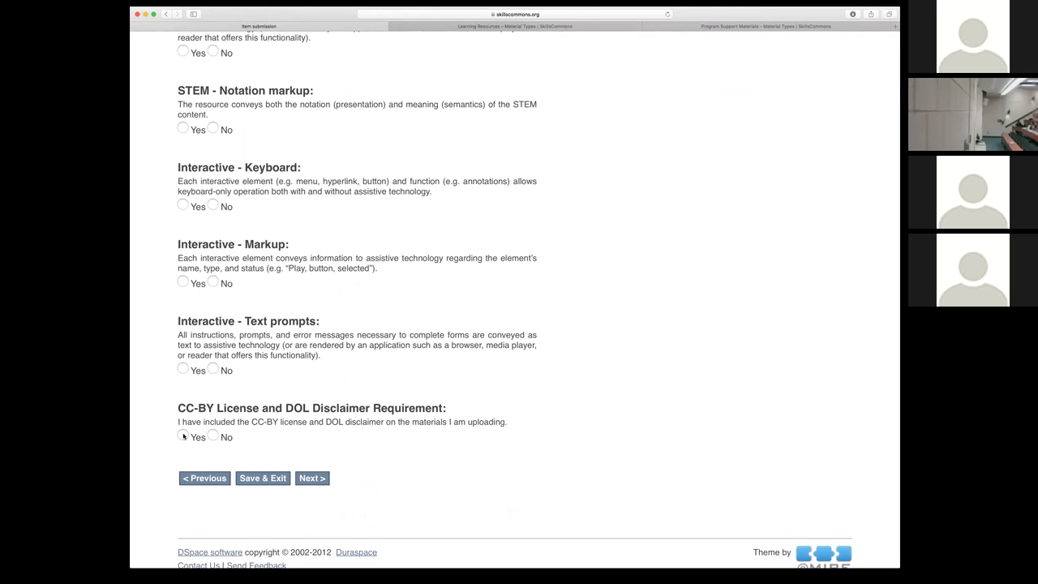
# Step: Answer Yes for the CC-BY license, then upload 'SkillsCommons Voluntary Accessibility Summary Tempate v1.0.docx' from the Desktop
pyautogui.click(183, 436)
pyautogui.click(305, 478)
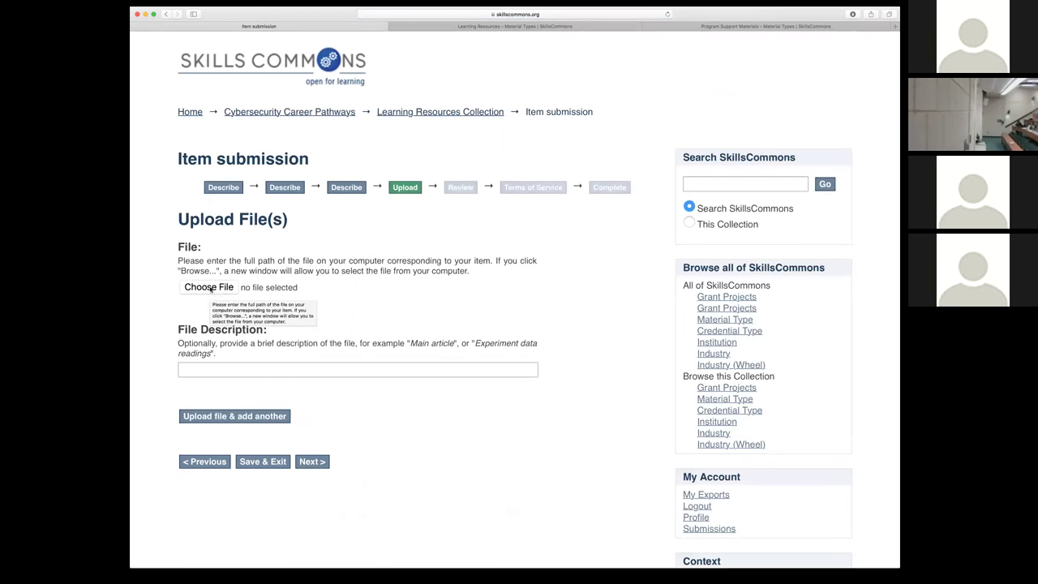
pyautogui.click(210, 287)
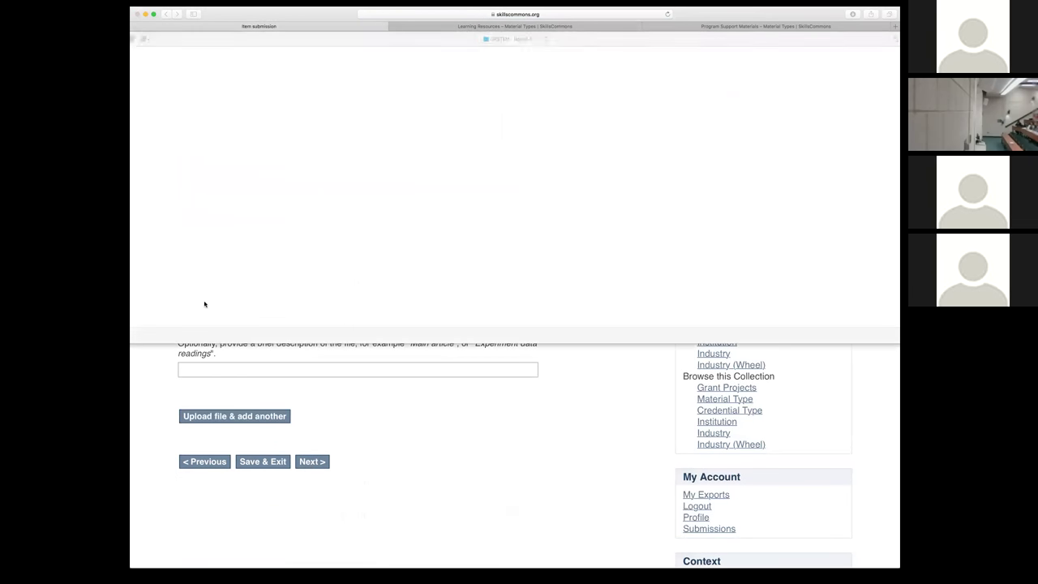
pyautogui.press('super+shift+d')
pyautogui.click(183, 51)
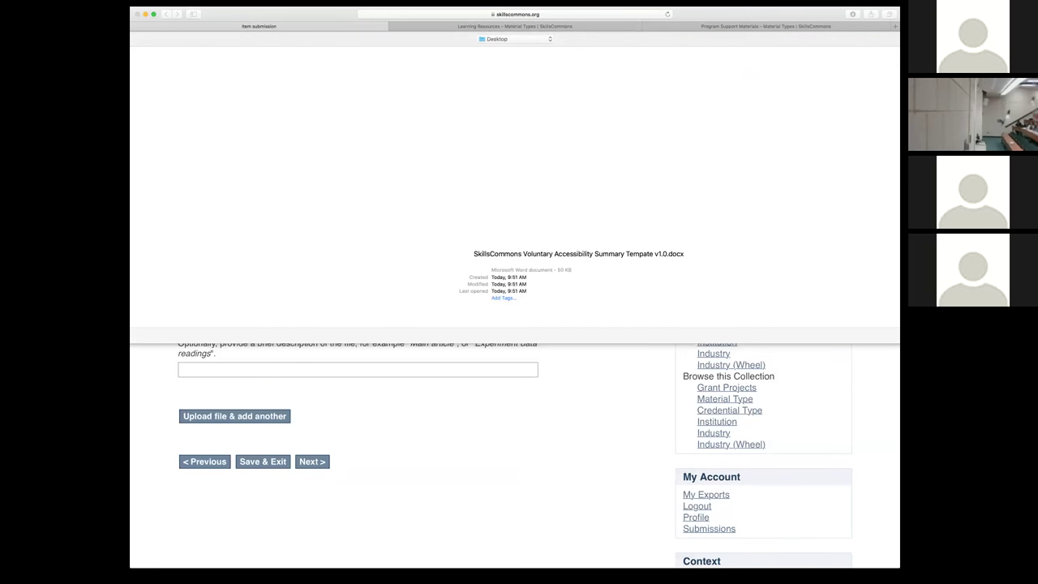
pyautogui.press('Return')
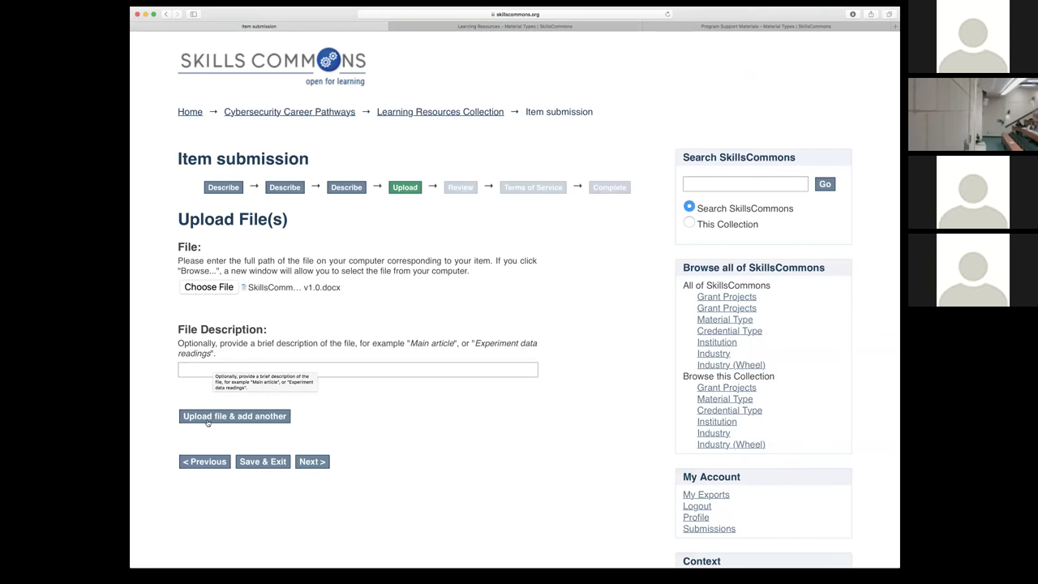
pyautogui.click(308, 462)
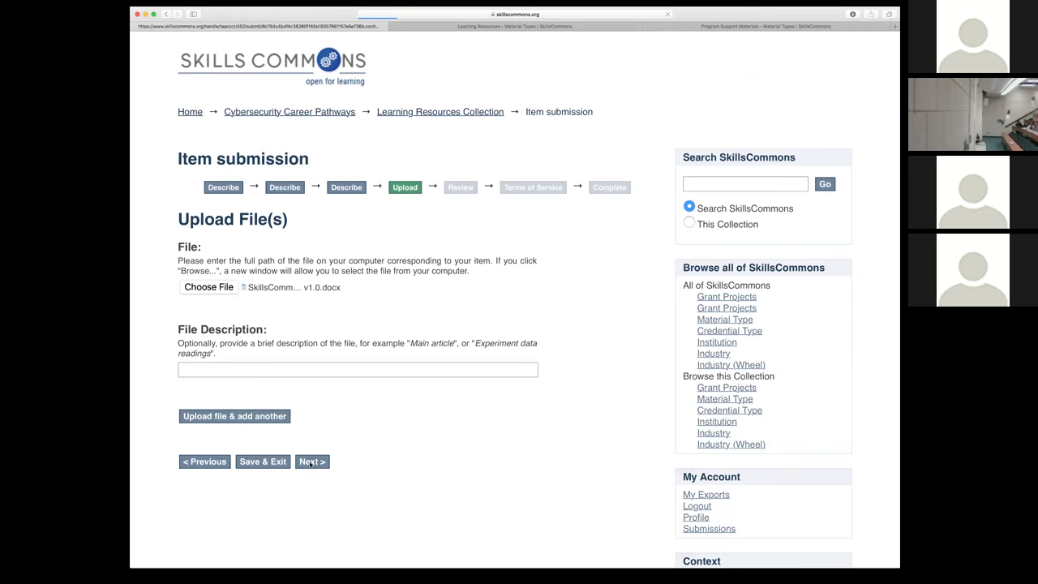
# Step: Read through the Review Submission summary to the bottom and proceed to the Terms of Service
pyautogui.scroll(-5, 290, 535)
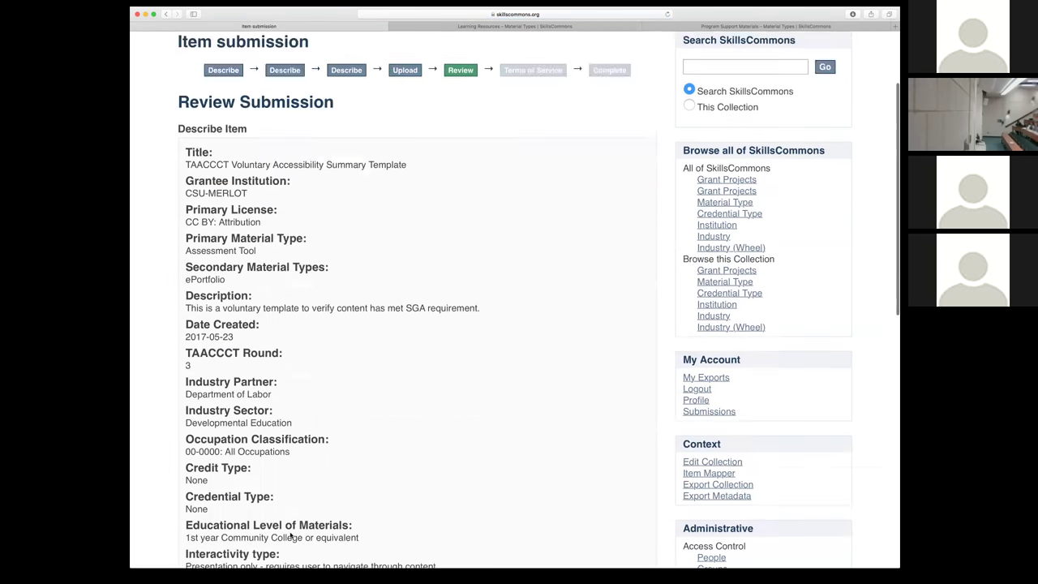
pyautogui.scroll(-2, 290, 535)
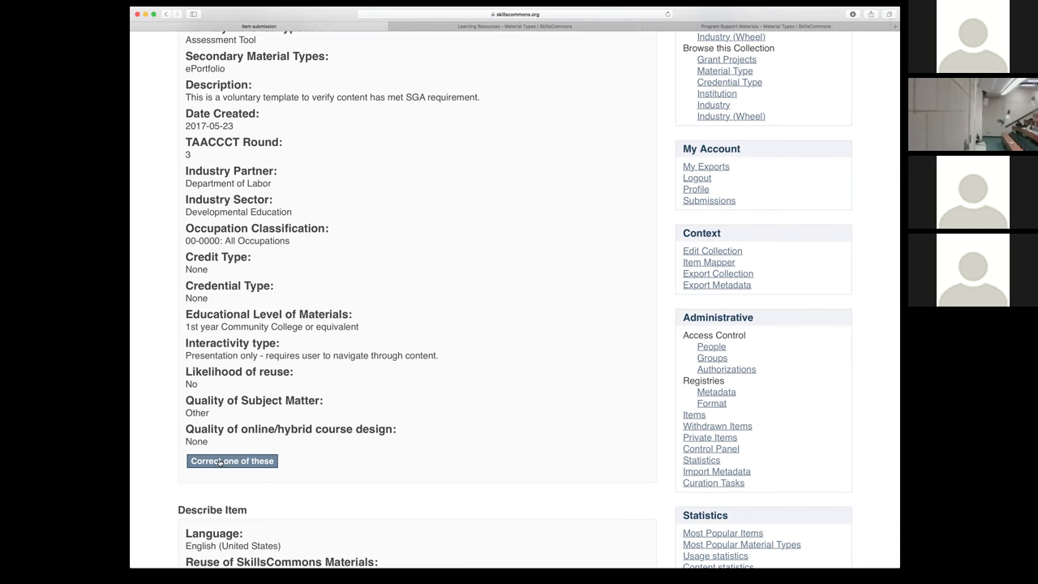
pyautogui.scroll(-5, 218, 461)
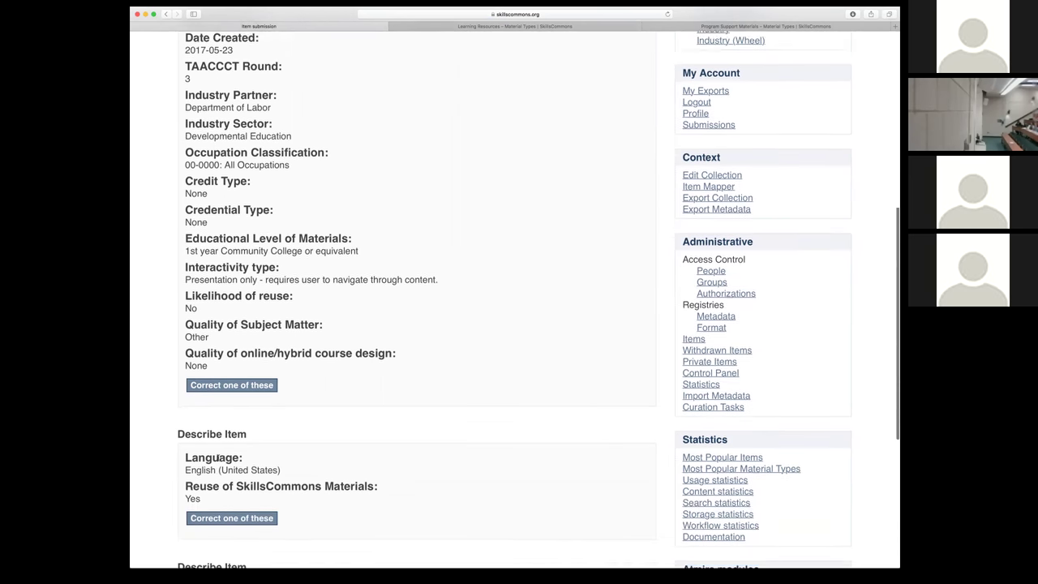
pyautogui.scroll(-5, 218, 460)
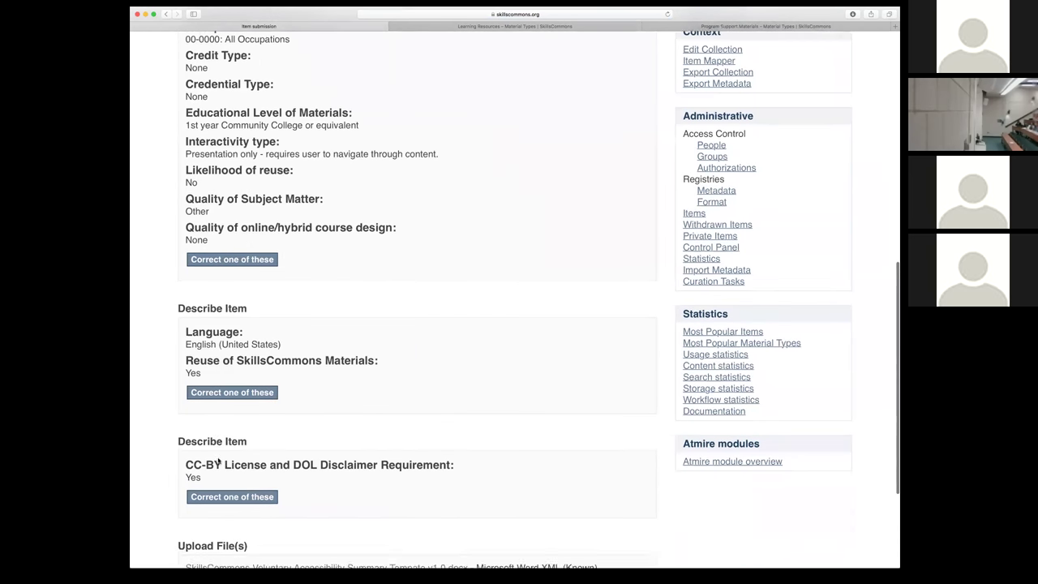
pyautogui.click(311, 472)
# Step: Tick 'I Grant the Terms of Service' at the bottom of the page and complete the submission
pyautogui.scroll(-20, 281, 396)
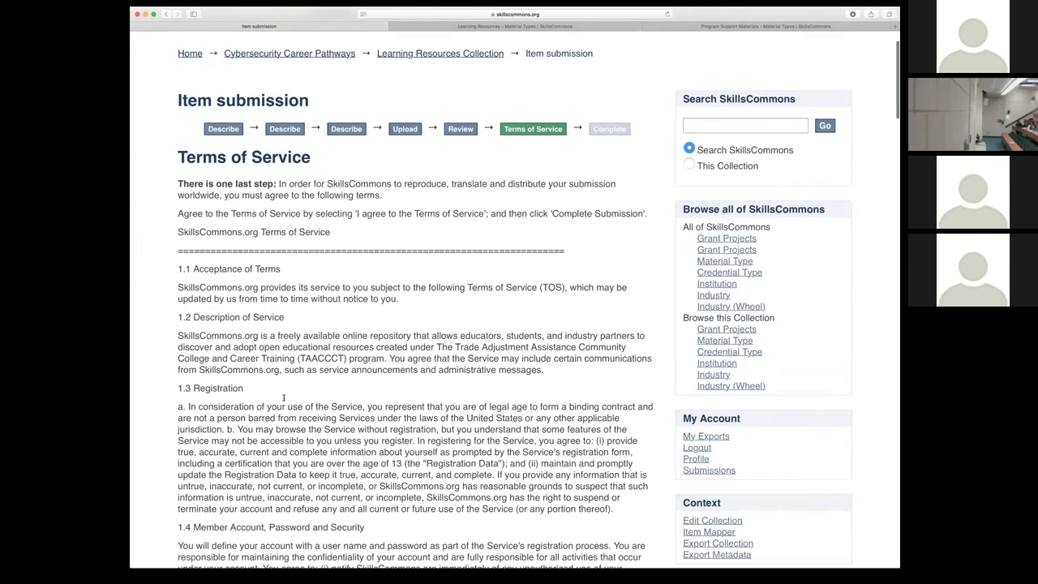
pyautogui.scroll(-20, 282, 398)
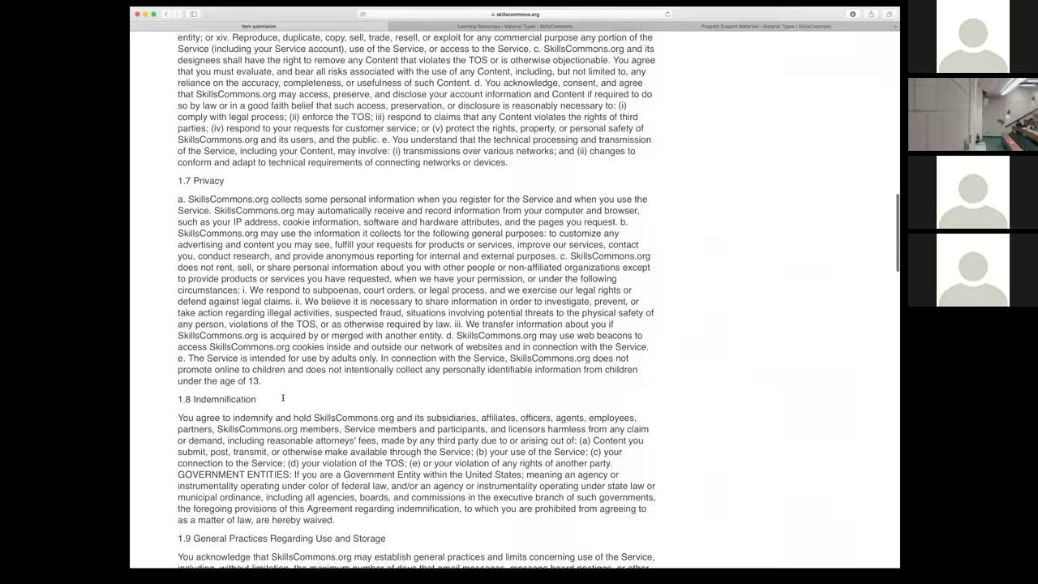
pyautogui.click(195, 424)
pyautogui.click(326, 471)
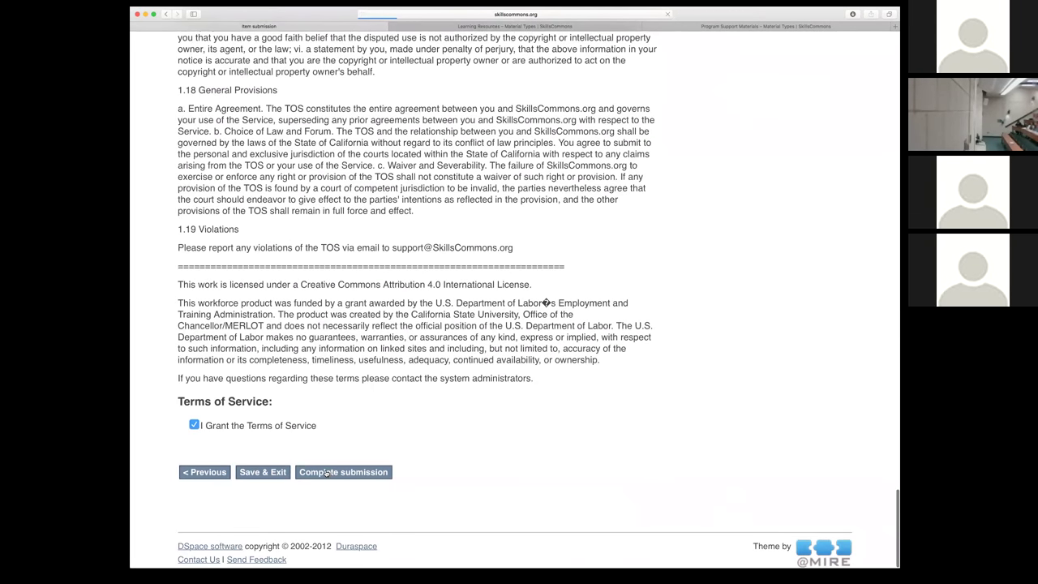